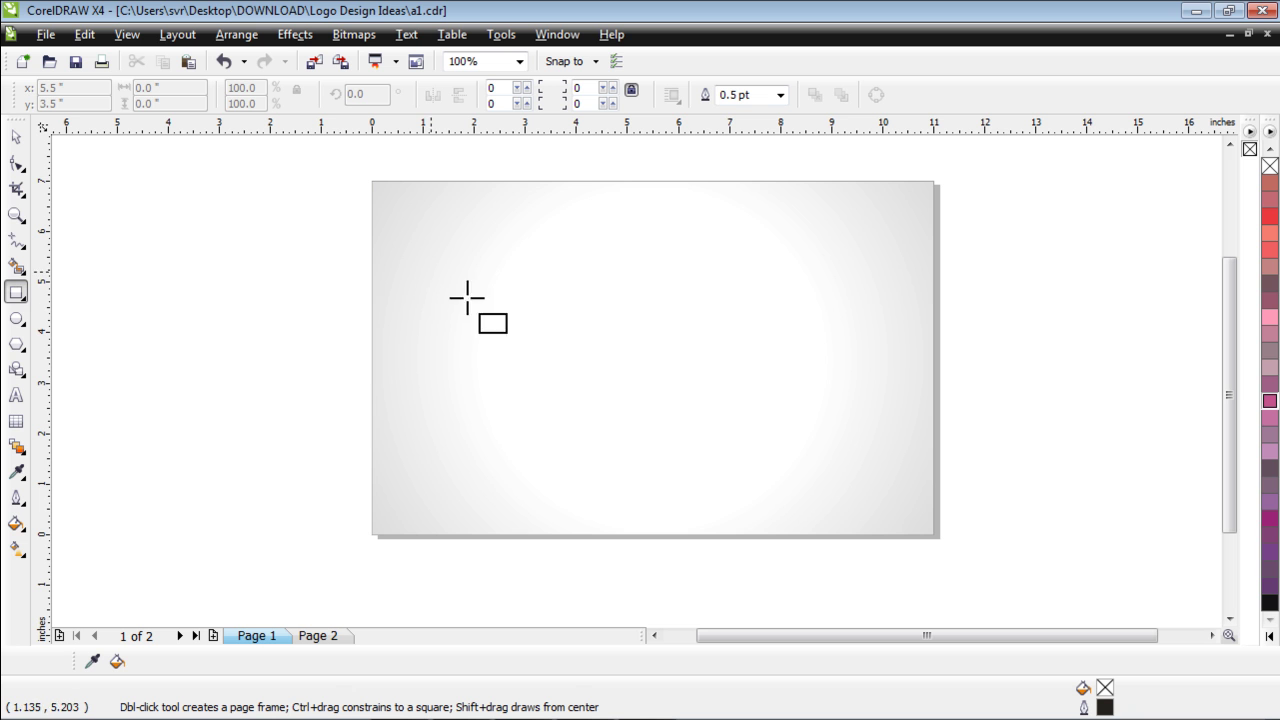
# Draw a square about 3.78 inches wide near the middle of the page, keeping only that square
pyautogui.moveTo(531, 267); pyautogui.dragTo(728, 419)
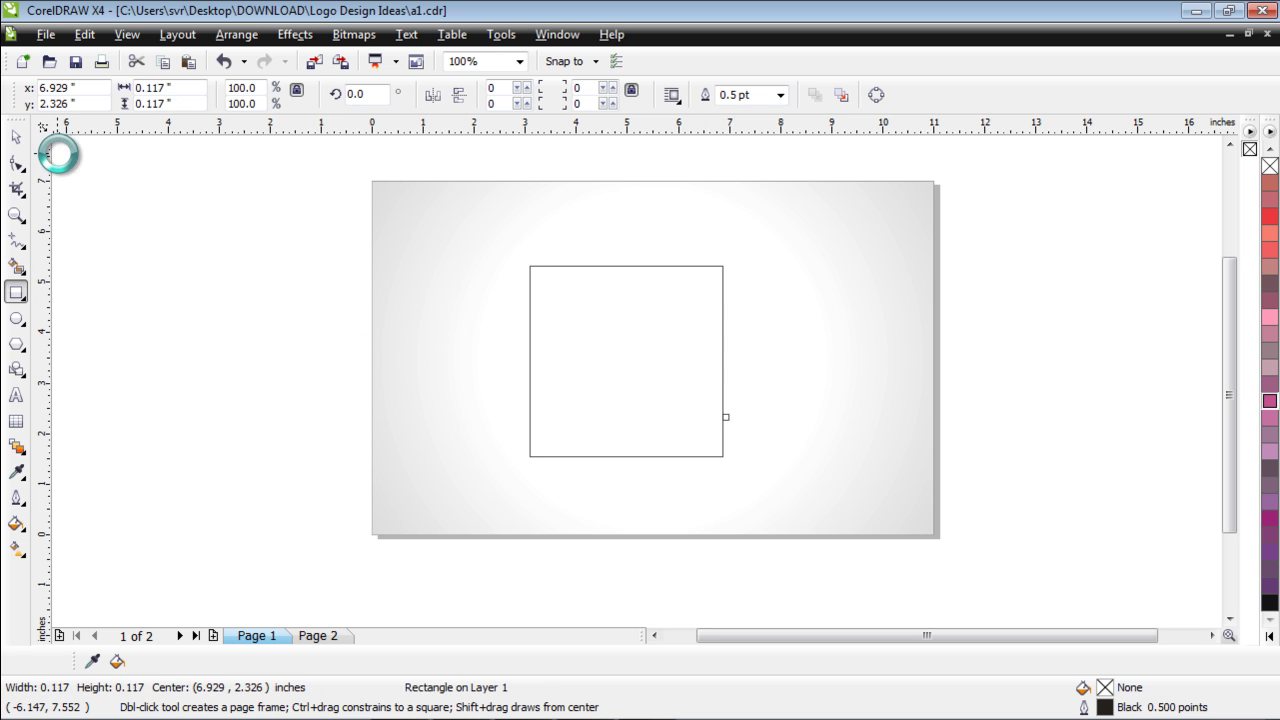
pyautogui.hotkey('ctrl', 'z')
pyautogui.click(14, 138)
pyautogui.click(623, 346)
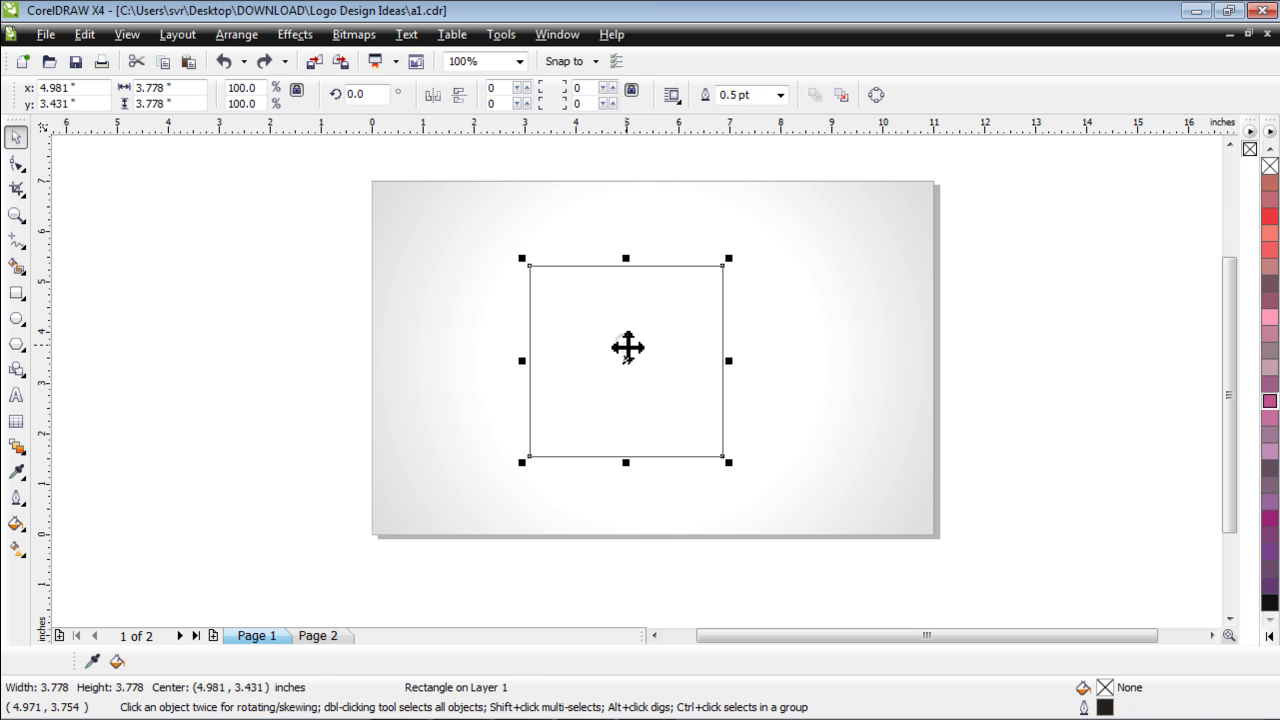
# Center the square on the page and enlarge it from its center to about 4.03 inches
pyautogui.press('p')
pyautogui.moveTo(761, 462); pyautogui.dragTo(768, 470)
pyautogui.click(1083, 425)
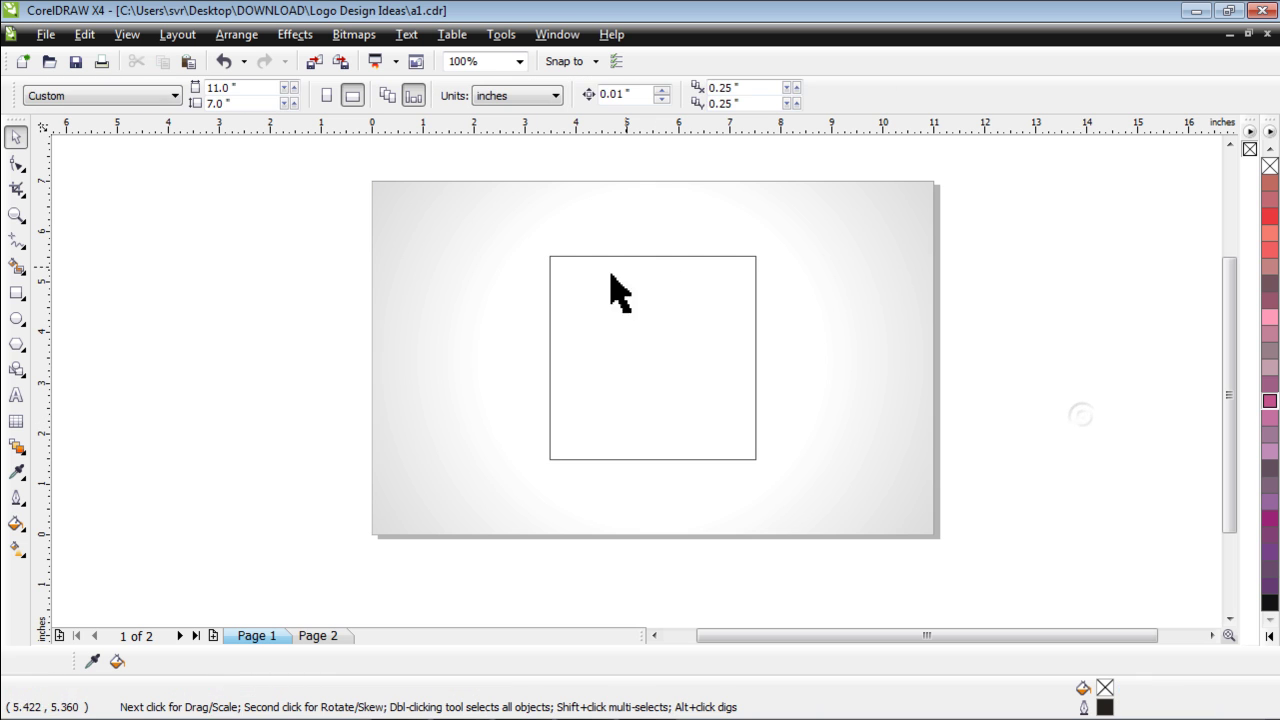
# Round all four corners of the centered square with a roundness of 25
pyautogui.click(613, 336)
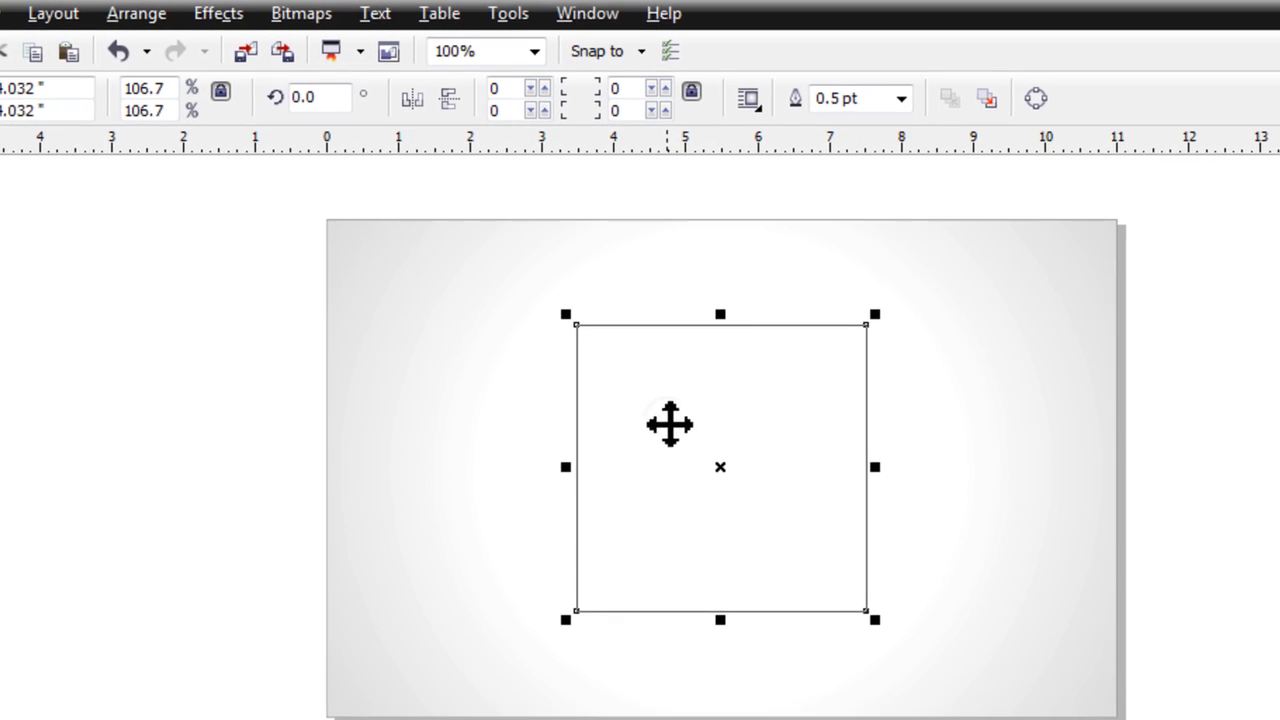
pyautogui.click(727, 94)
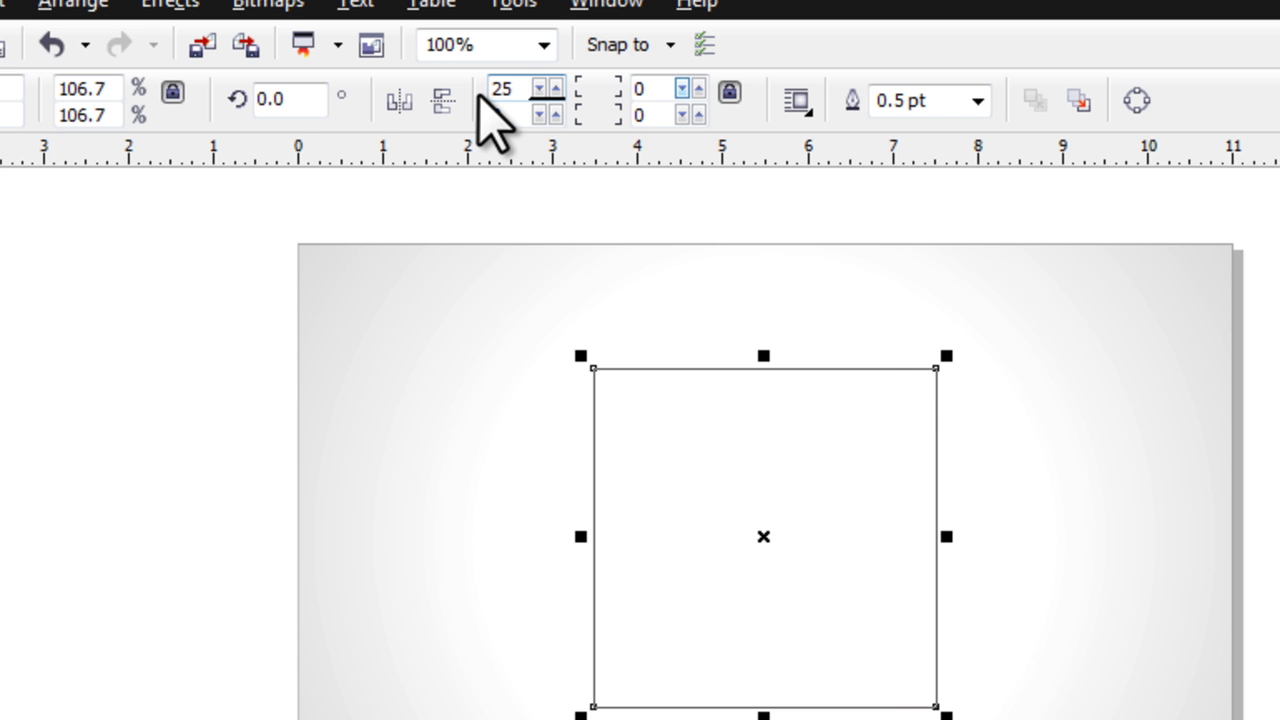
pyautogui.write('25')
pyautogui.press('Return')
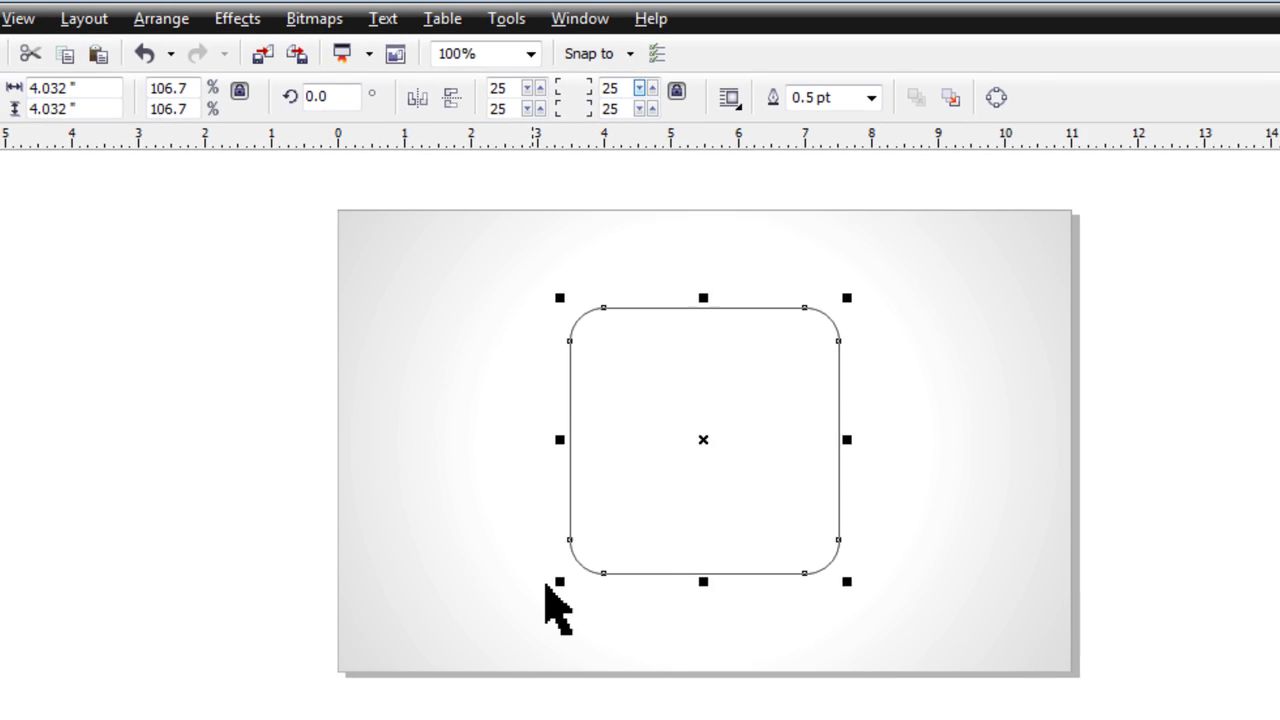
pyautogui.click(113, 382)
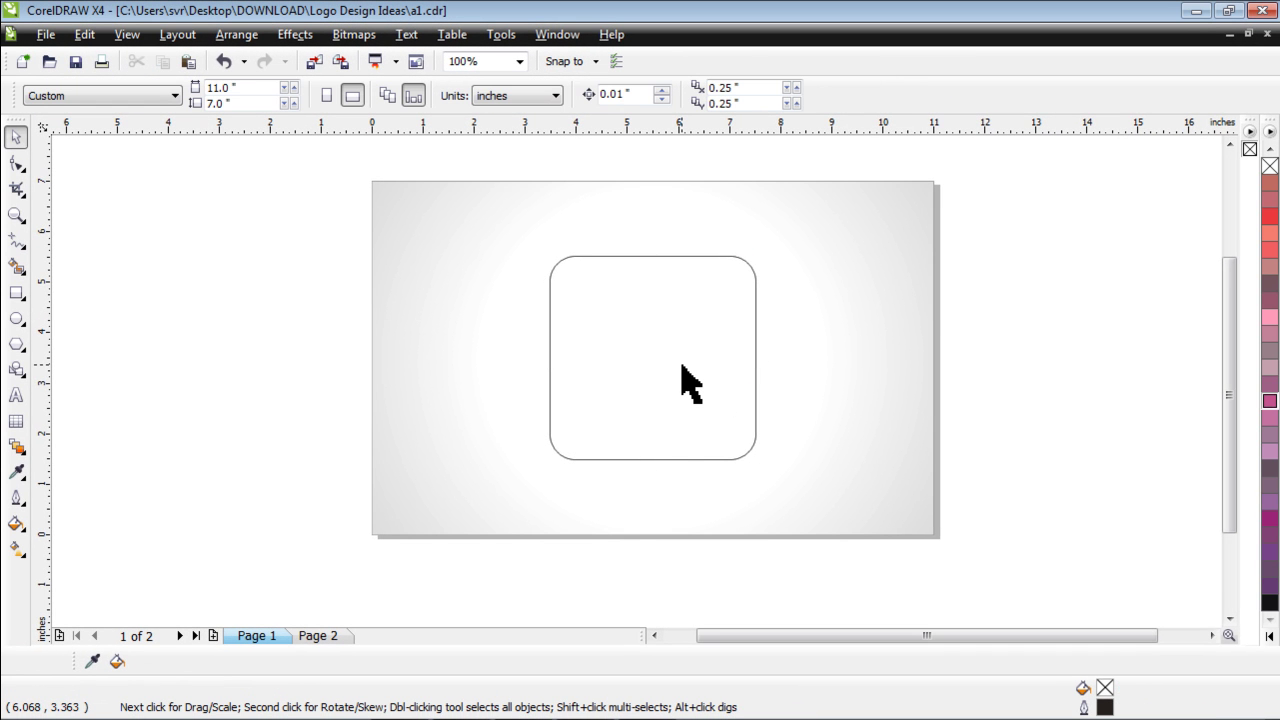
# Place a copy of the rounded square beside the page, to the left of the original
pyautogui.click(718, 336)
pyautogui.moveTo(720, 328); pyautogui.dragTo(307, 328)
# Create a scaled-down copy of the centered square, about 0.31 inches wide, with corner roundness set to 0
pyautogui.click(613, 353)
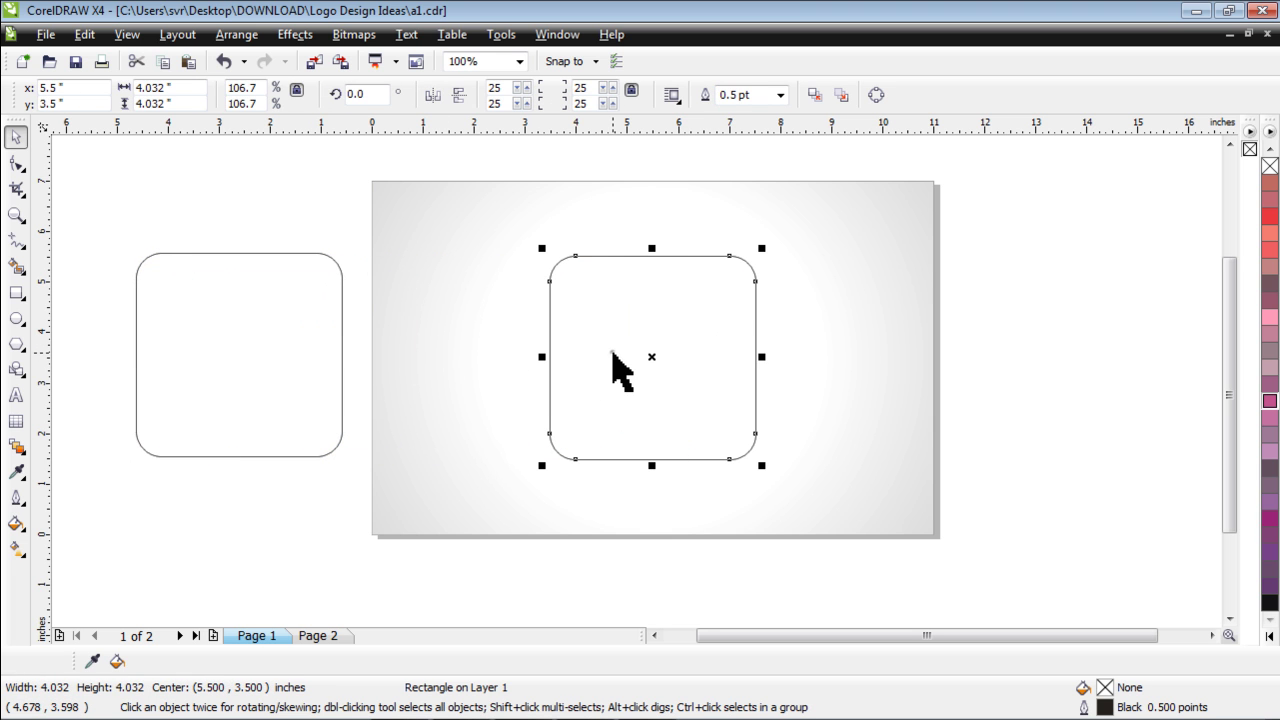
pyautogui.moveTo(764, 472); pyautogui.dragTo(675, 420)
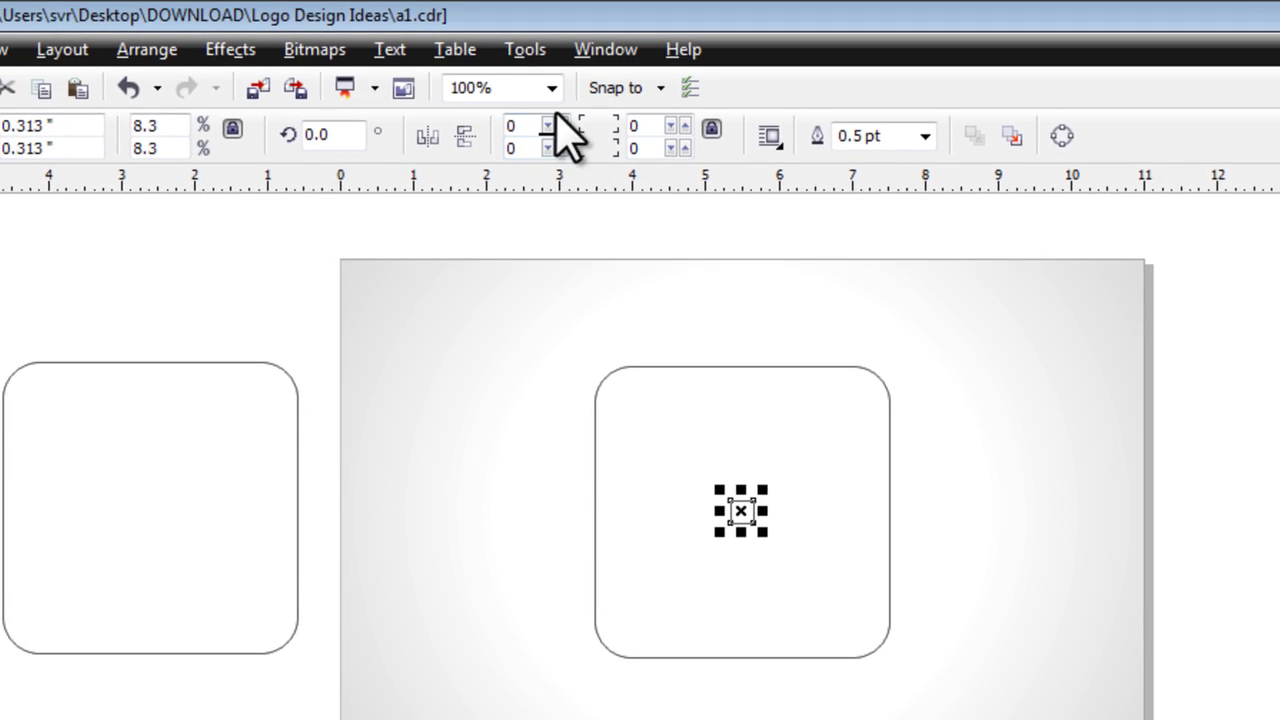
pyautogui.click(1249, 456)
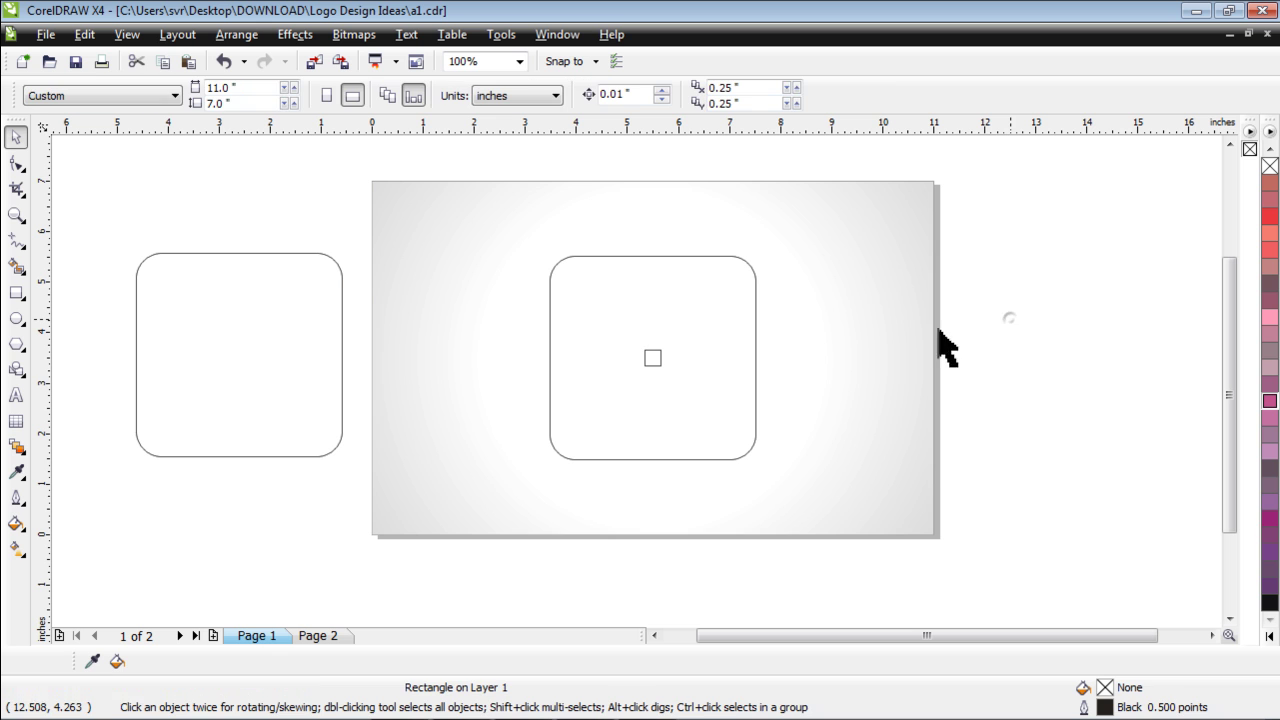
# Trim the rounded square with the small center square and delete the small square, leaving a square hole
pyautogui.click(651, 361)
pyautogui.keyDown('shift'); pyautogui.click(705, 296); pyautogui.keyUp('shift')
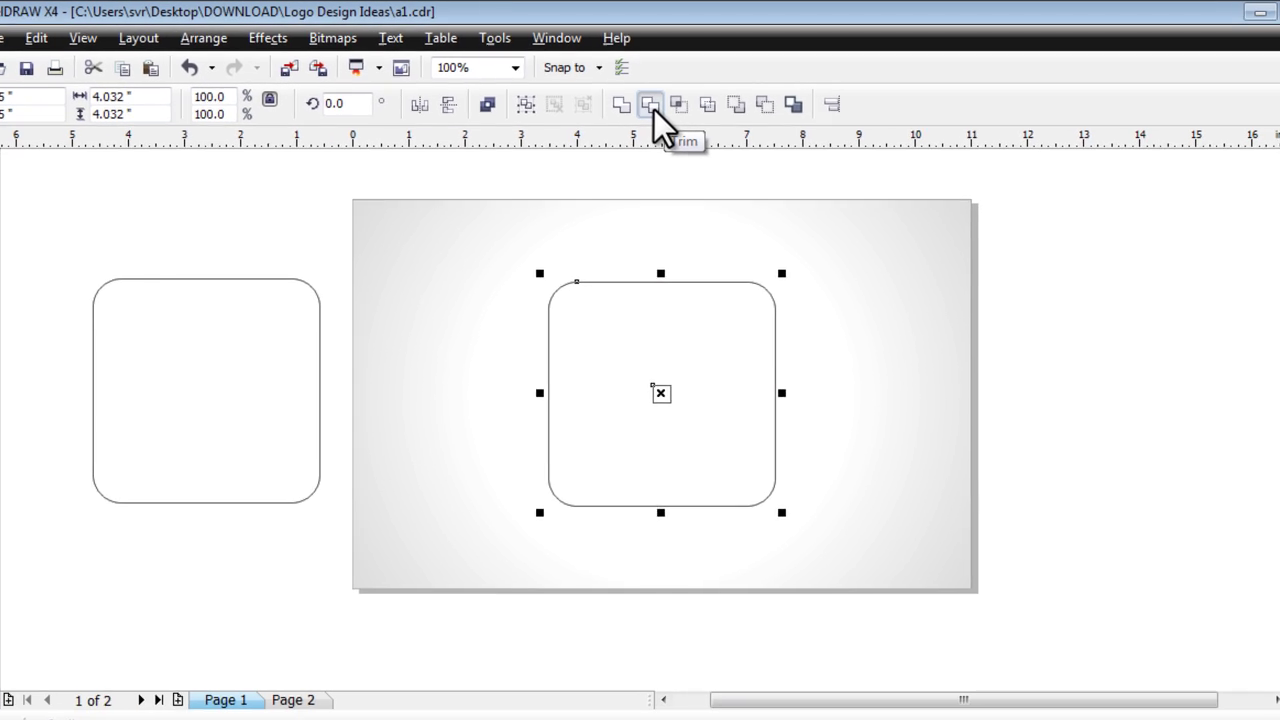
pyautogui.click(650, 106)
pyautogui.click(1032, 429)
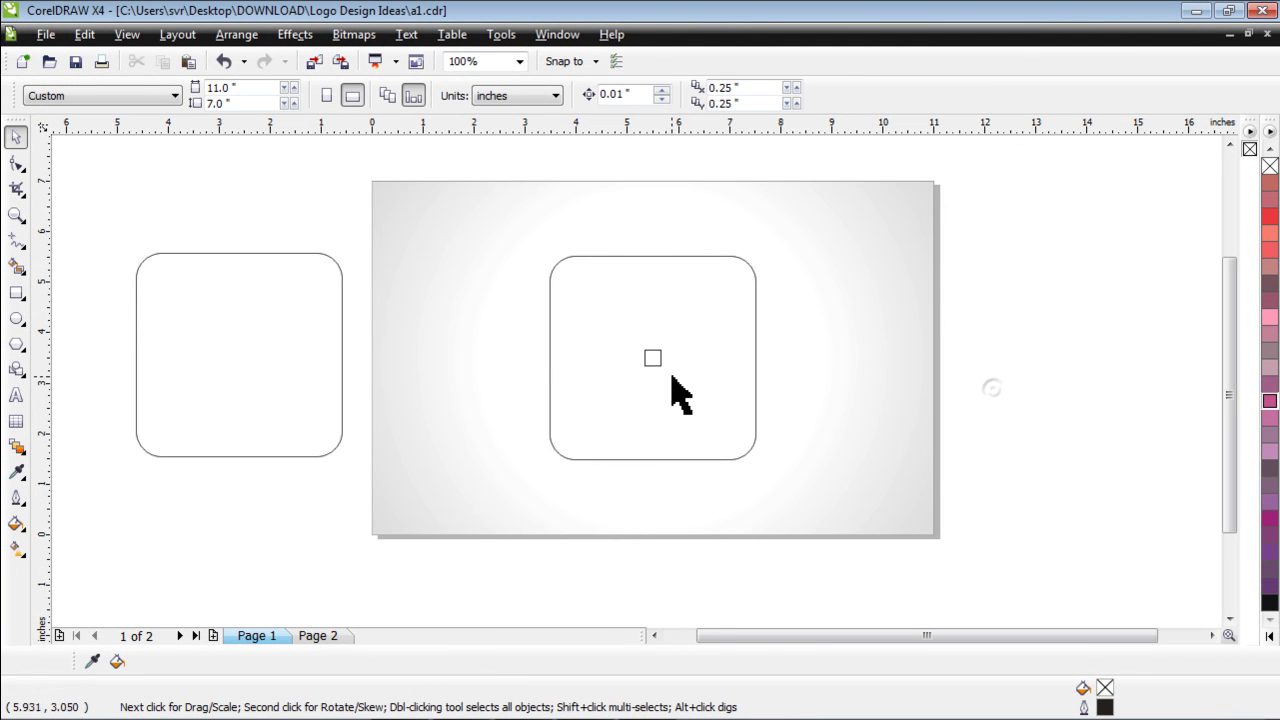
pyautogui.click(653, 360)
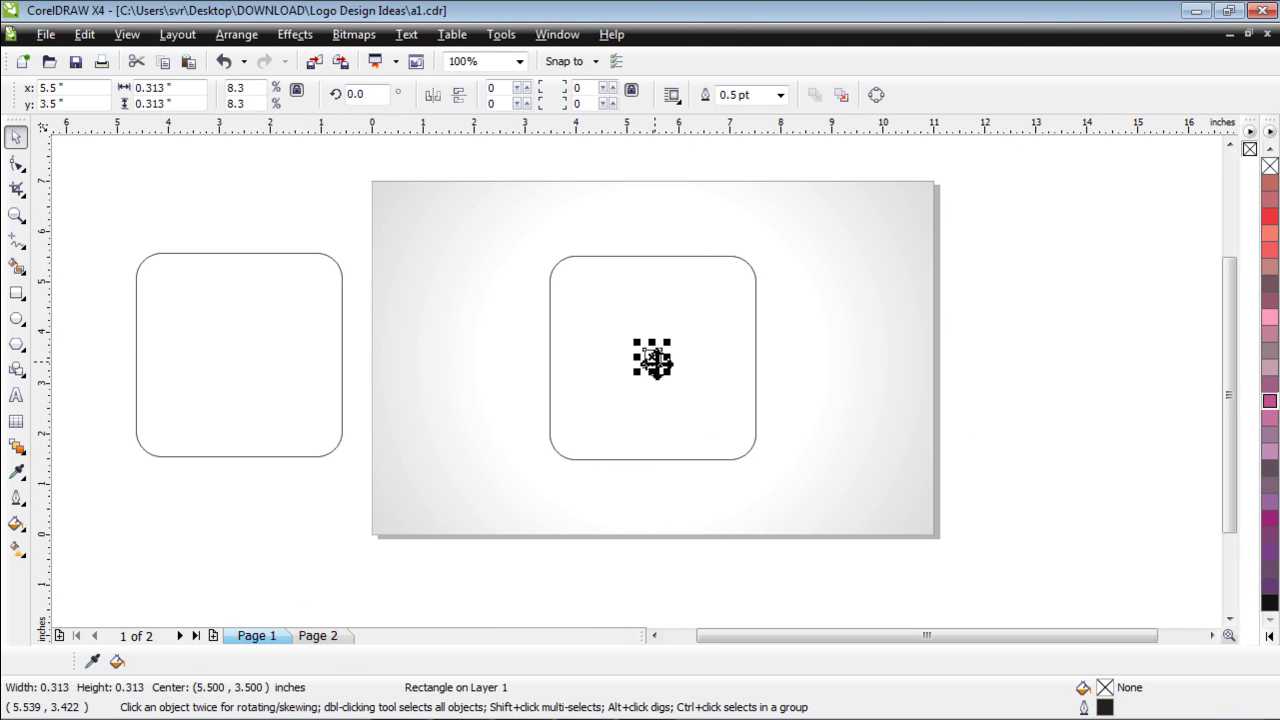
pyautogui.press('Delete')
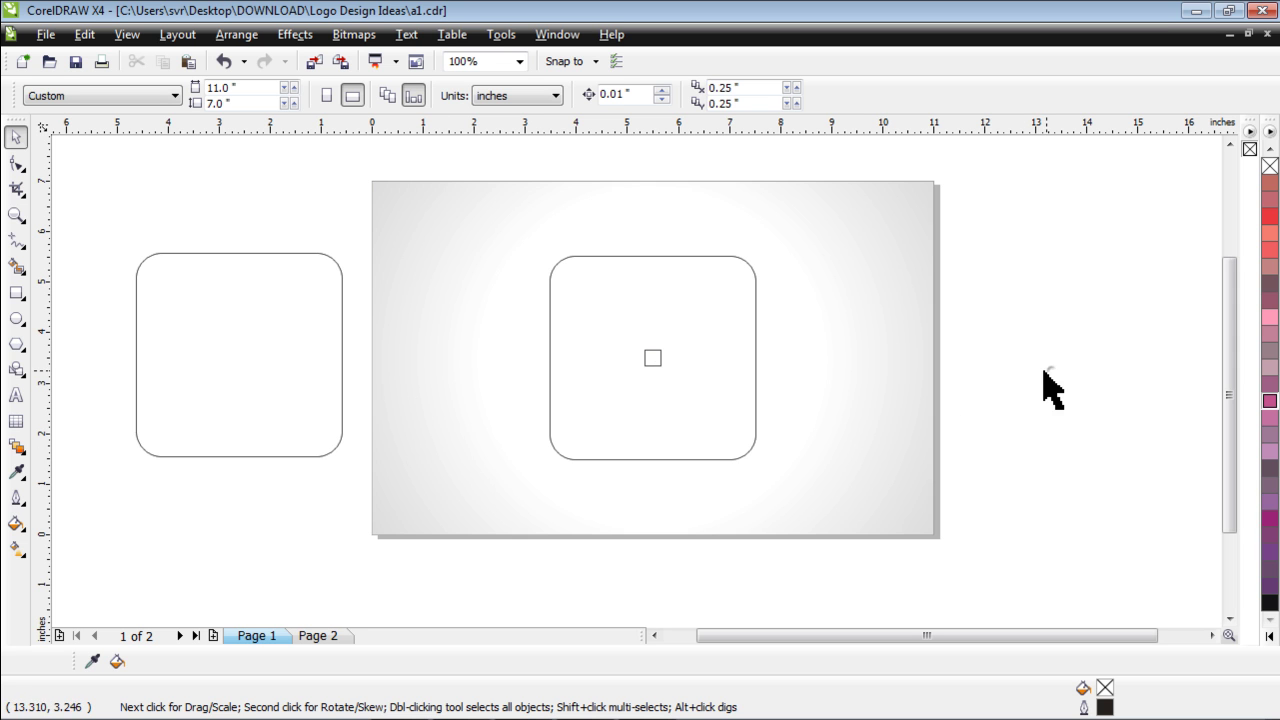
# Move the spare rounded square over the original so its right edge meets the right edge of the center hole
pyautogui.moveTo(222, 372); pyautogui.dragTo(276, 381)
pyautogui.click(557, 429)
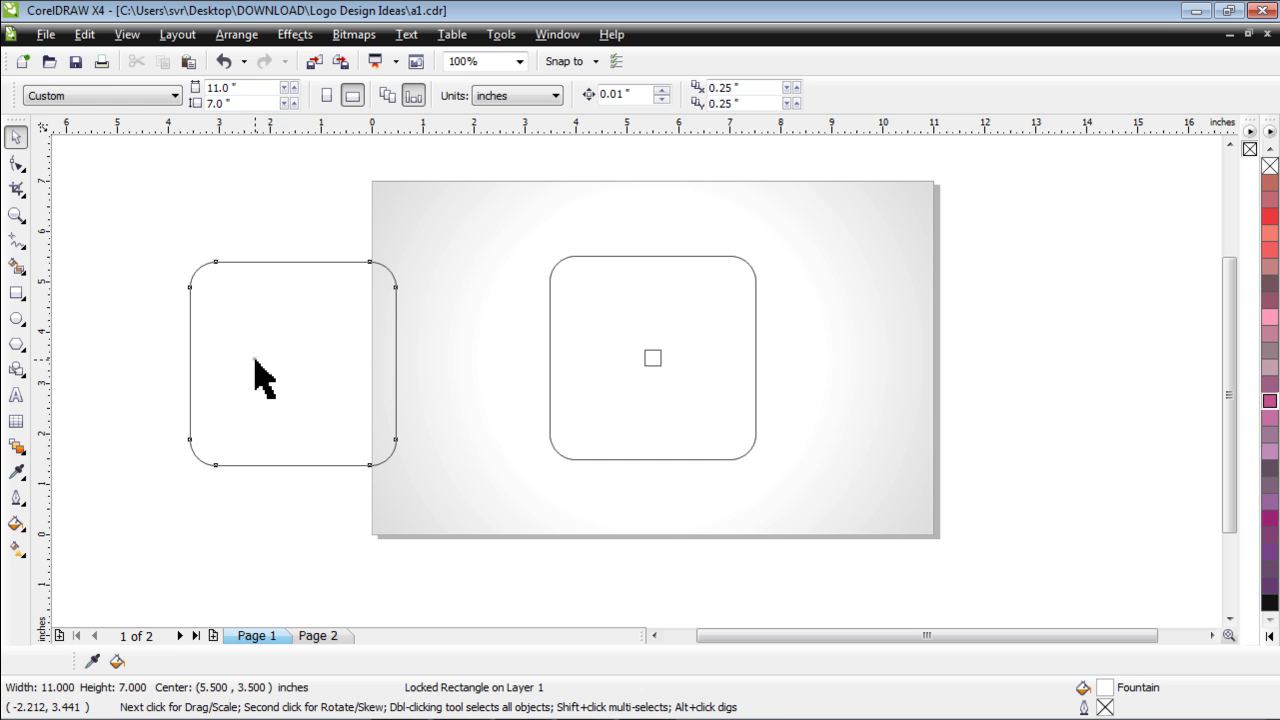
pyautogui.moveTo(251, 331); pyautogui.dragTo(510, 338)
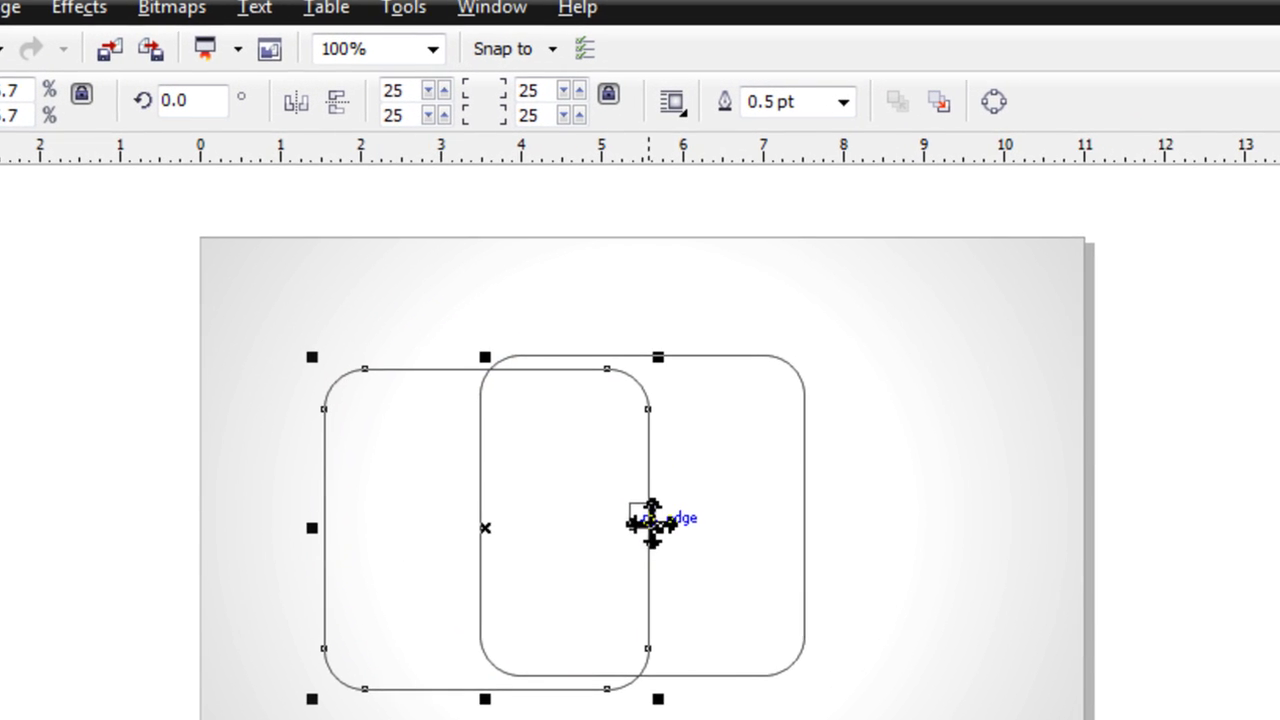
pyautogui.scroll(2, 652, 522)
pyautogui.scroll(1, 600, 566)
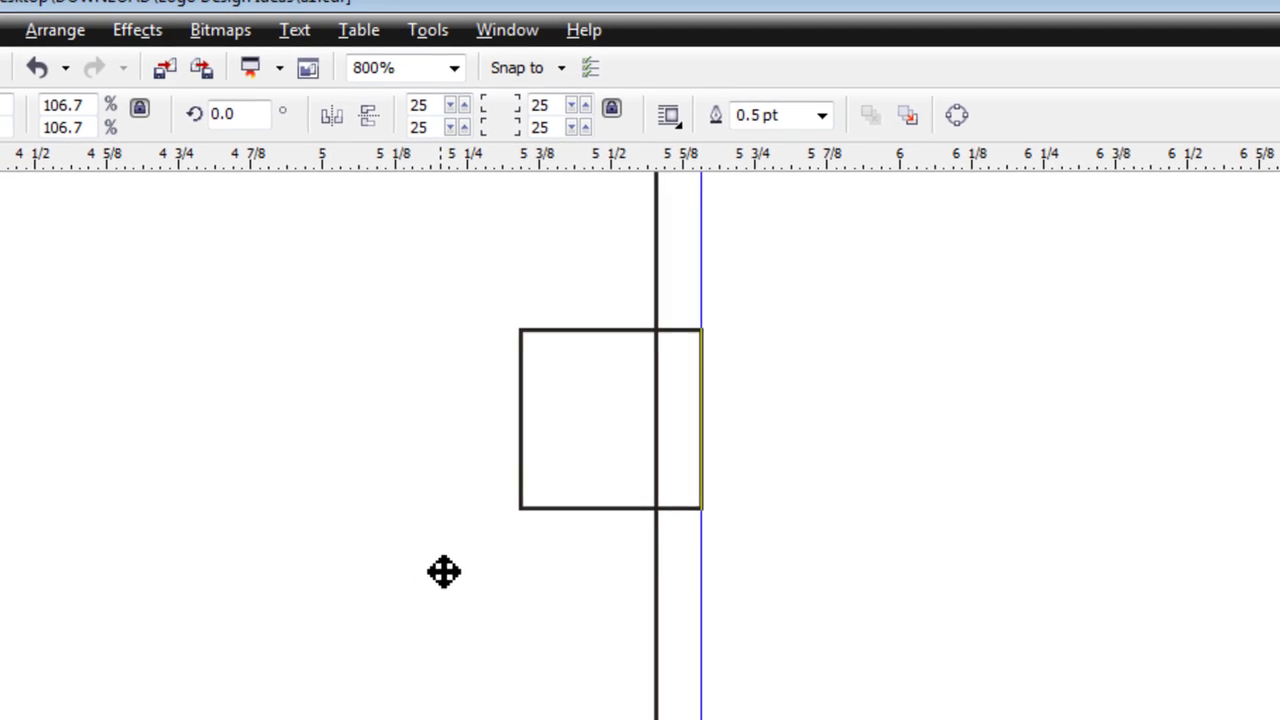
pyautogui.scroll(-3, 545, 538)
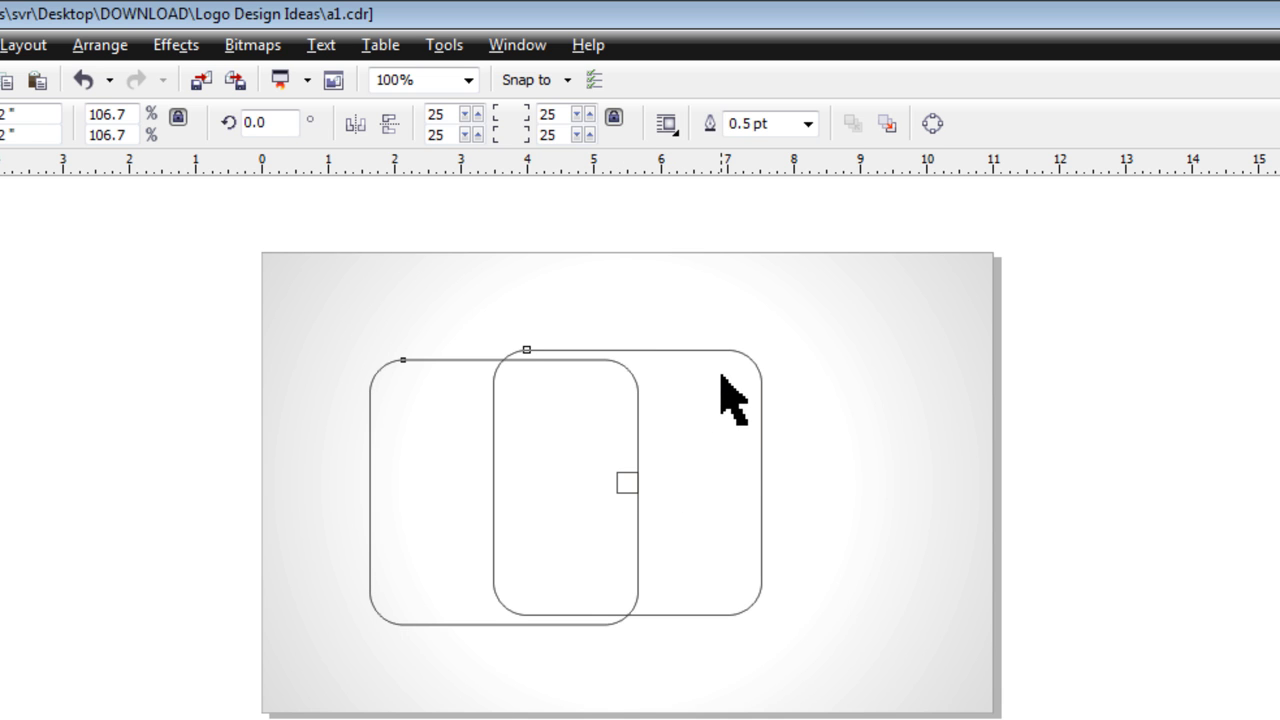
# Align the two rounded squares by their top edges
pyautogui.hotkey('ctrl', 'a')
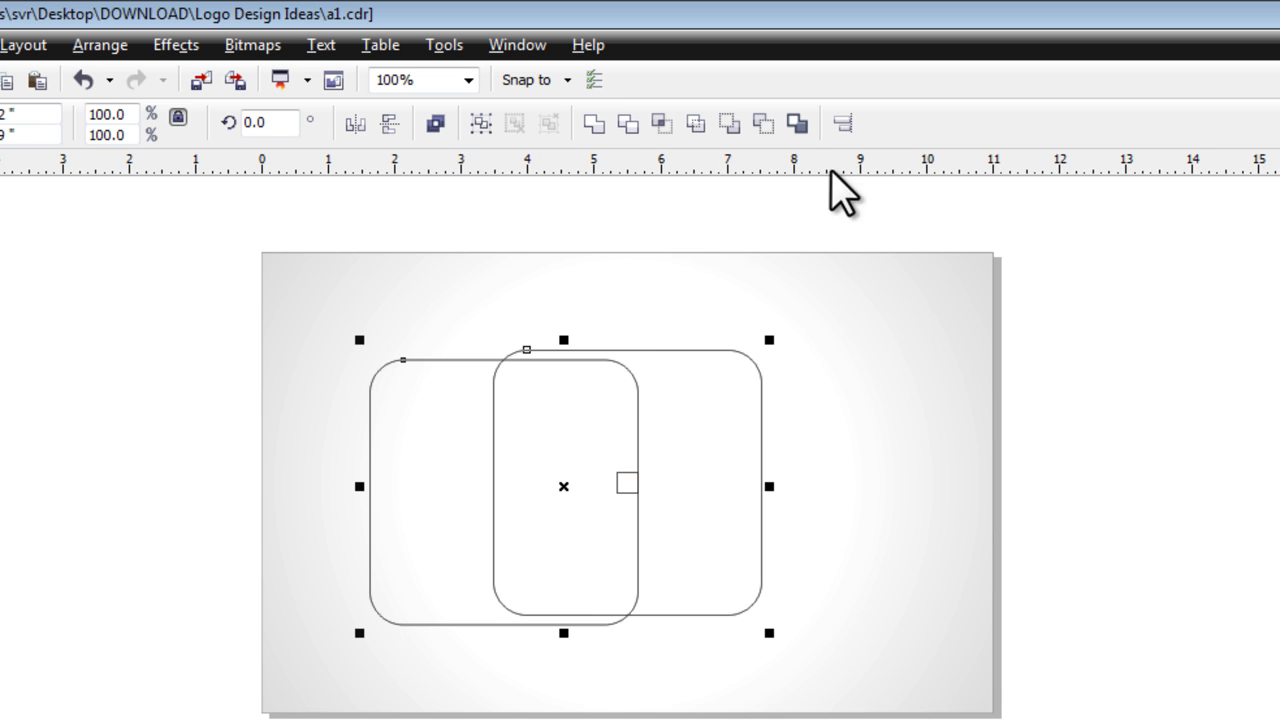
pyautogui.click(843, 123)
pyautogui.moveTo(620, 366); pyautogui.dragTo(1010, 358)
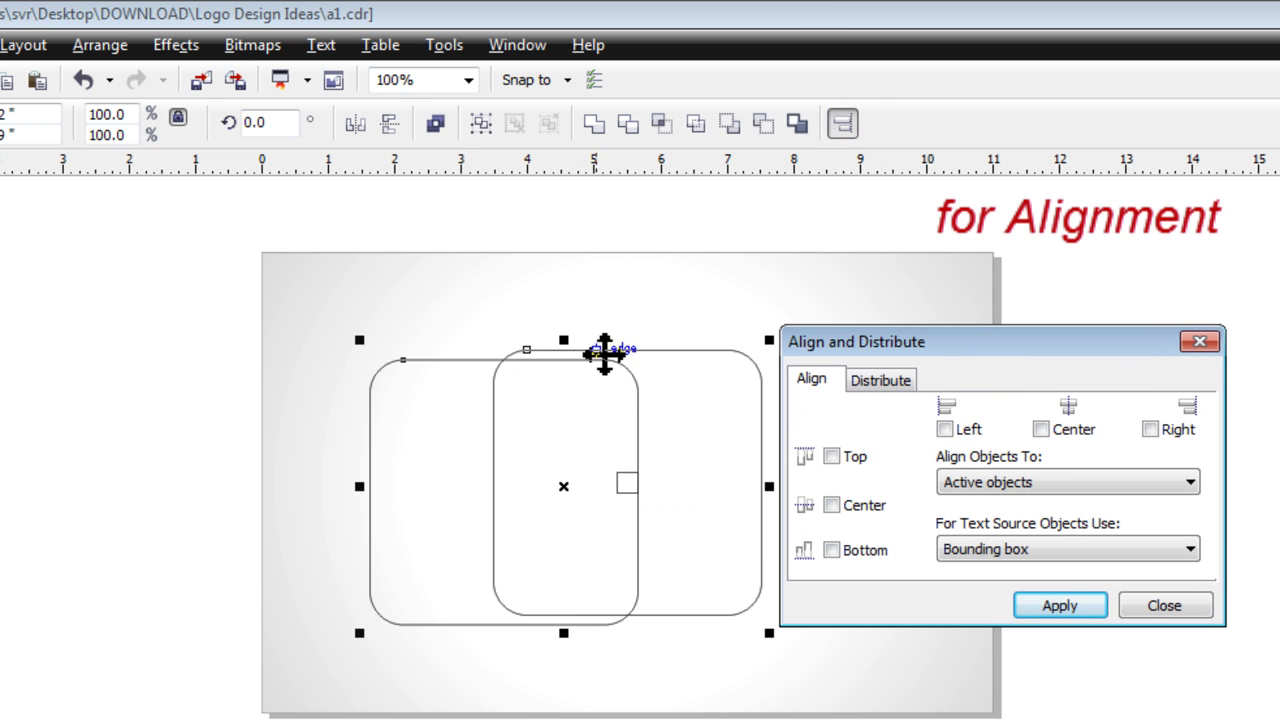
pyautogui.click(831, 456)
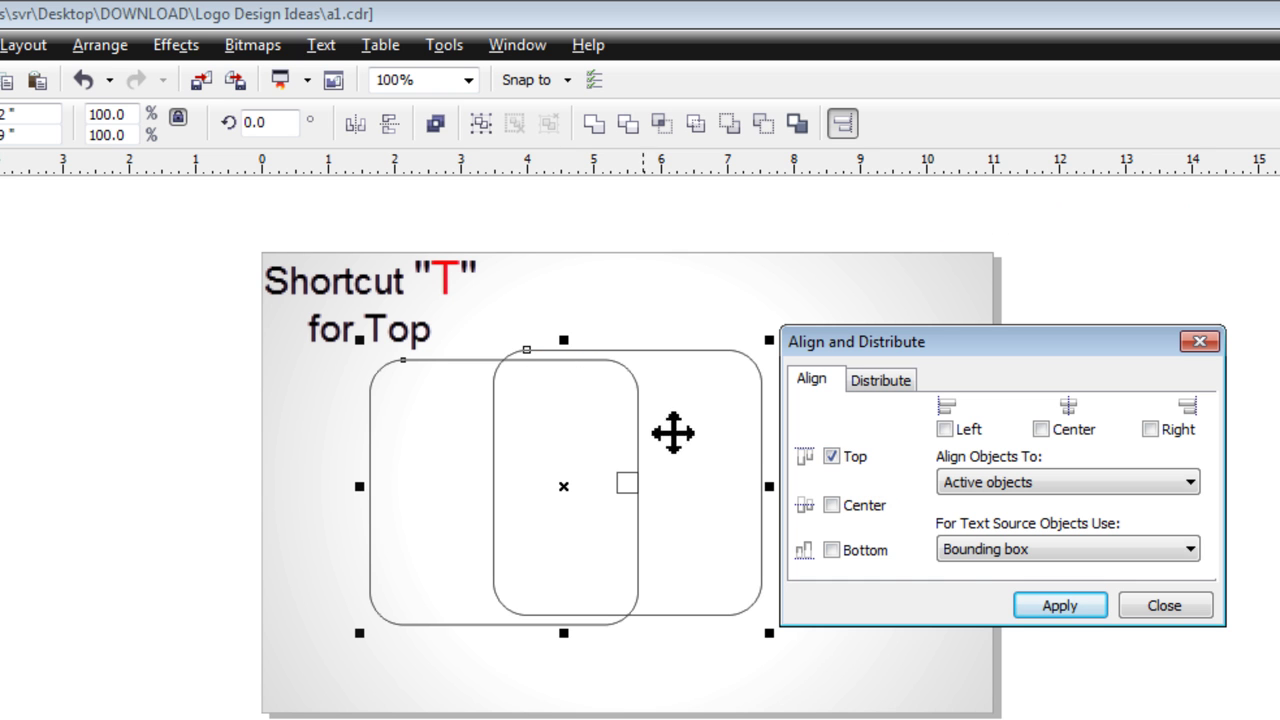
pyautogui.click(1056, 606)
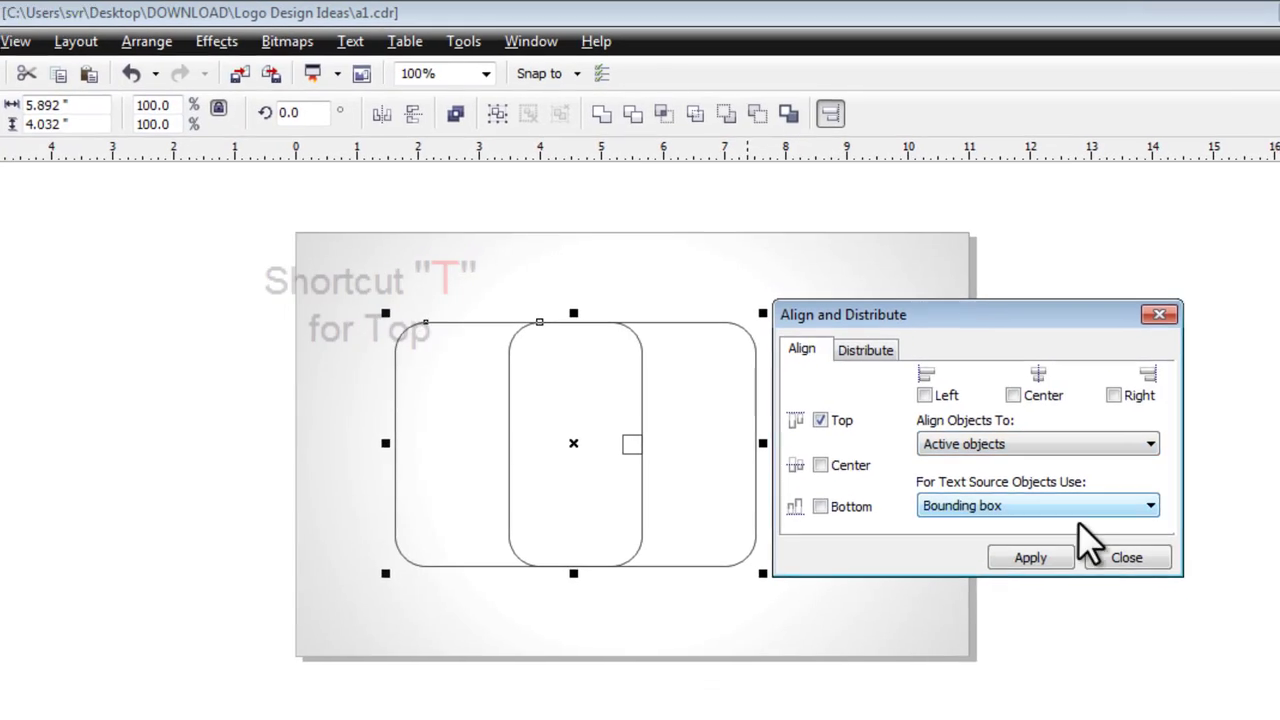
pyautogui.click(1120, 557)
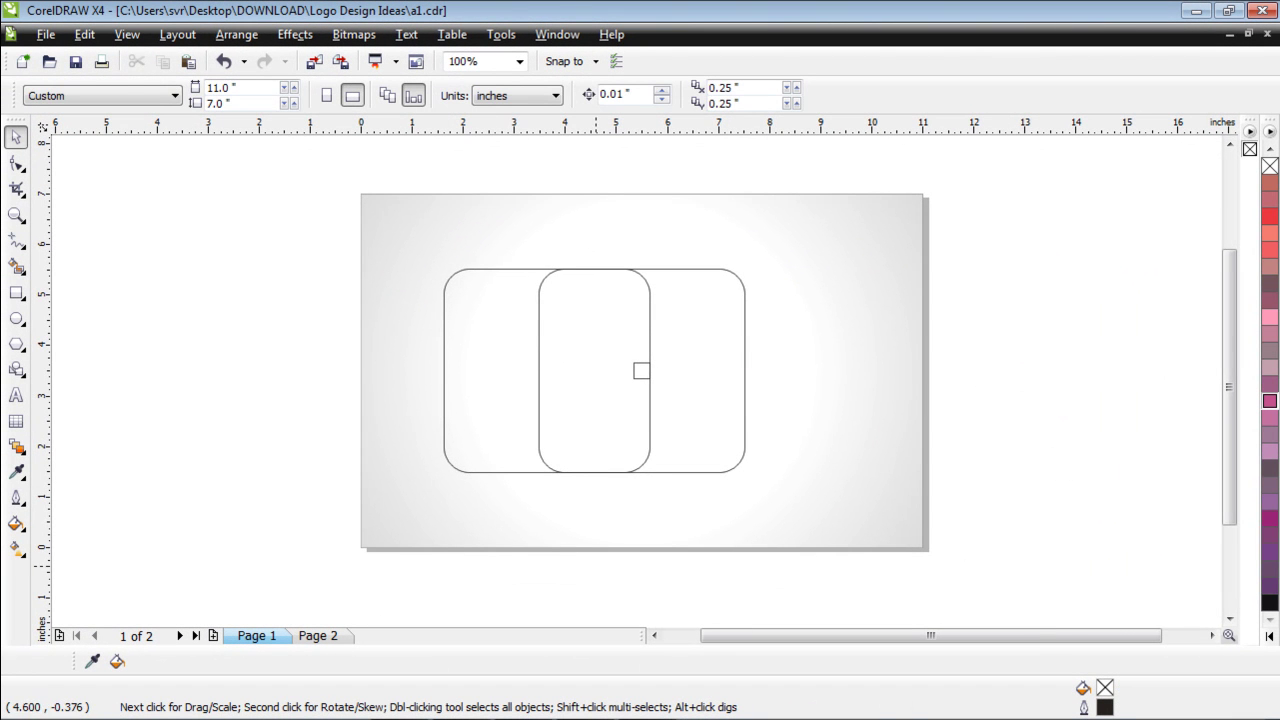
# Fill the region right of the overlap with Desert Blue using the Smart Fill tool
pyautogui.click(564, 386)
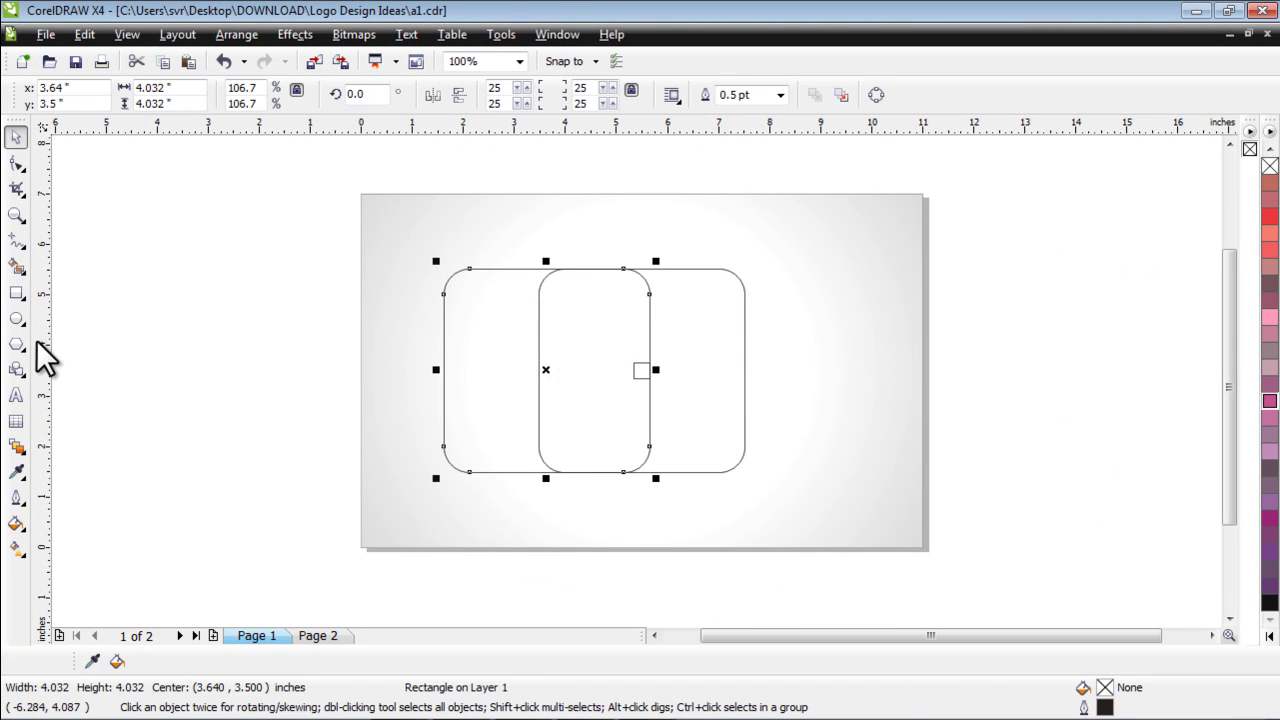
pyautogui.click(15, 266)
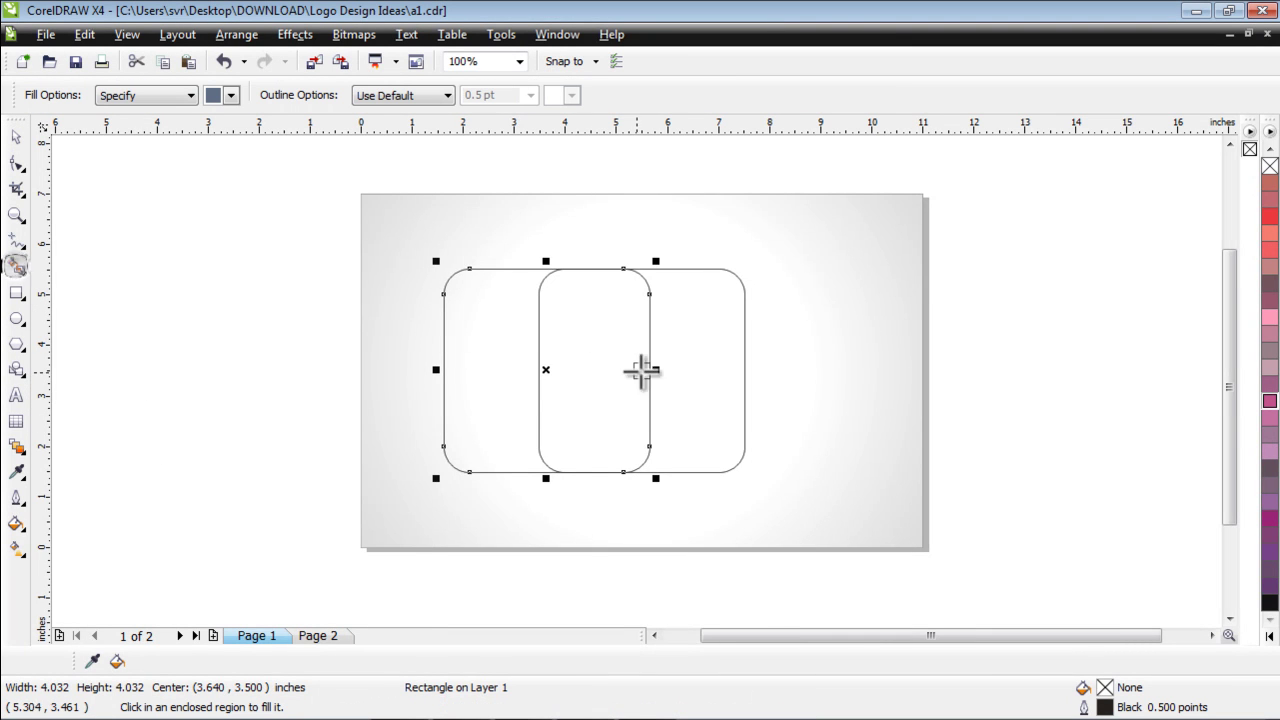
pyautogui.click(691, 341)
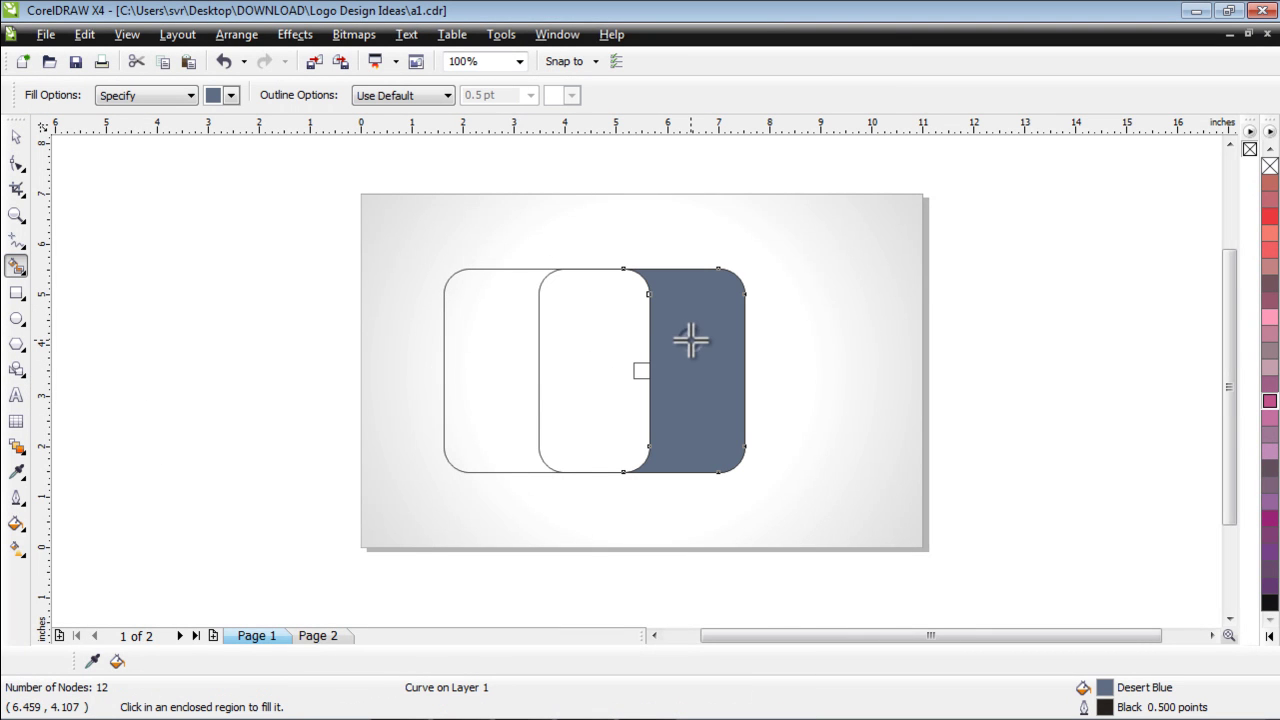
# Delete the spare rounded square on the left, keeping the blue piece and the original square
pyautogui.click(15, 138)
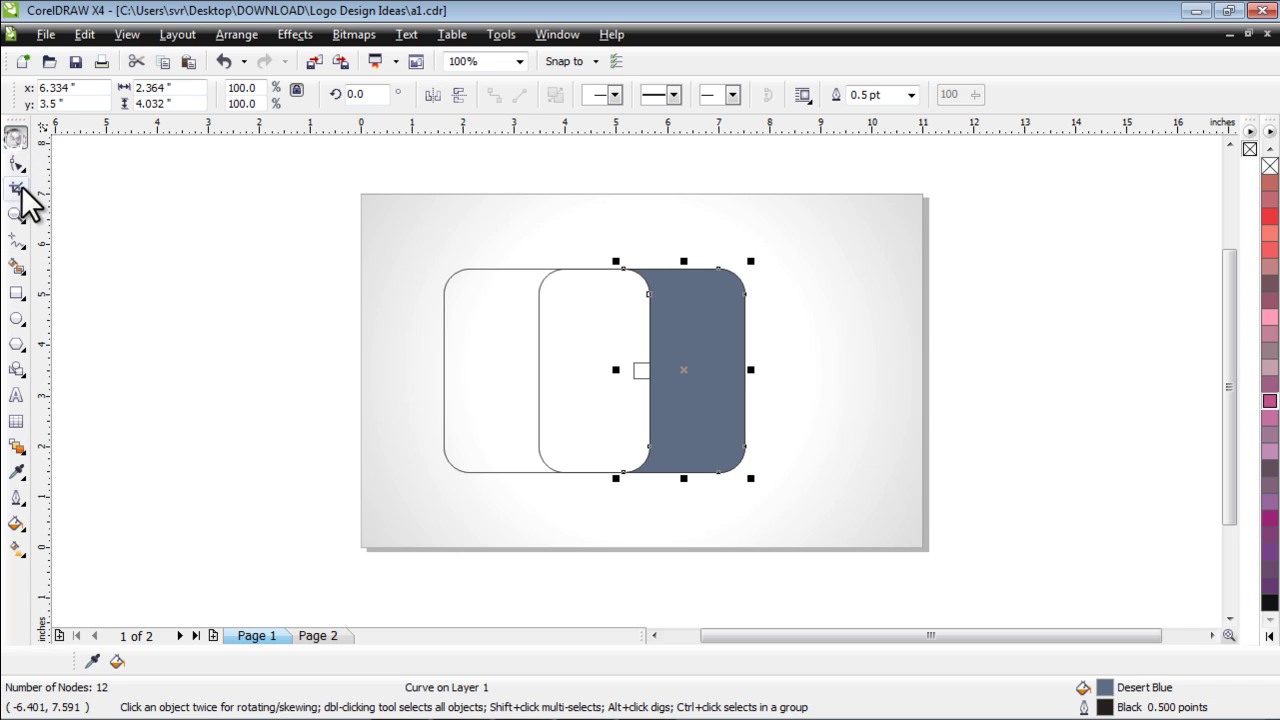
pyautogui.click(469, 331)
pyautogui.press('Delete')
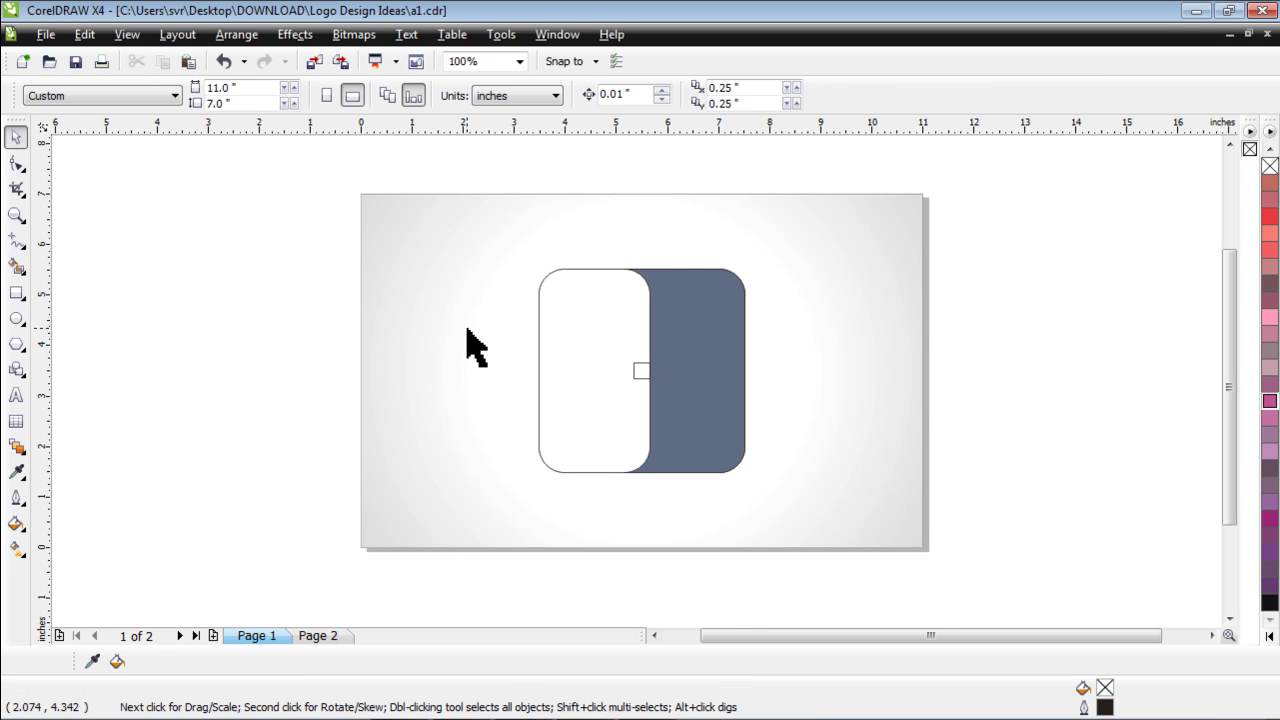
# Move the blue piece to the right, away from the rounded square, and undo the move
pyautogui.moveTo(670, 390); pyautogui.dragTo(845, 360)
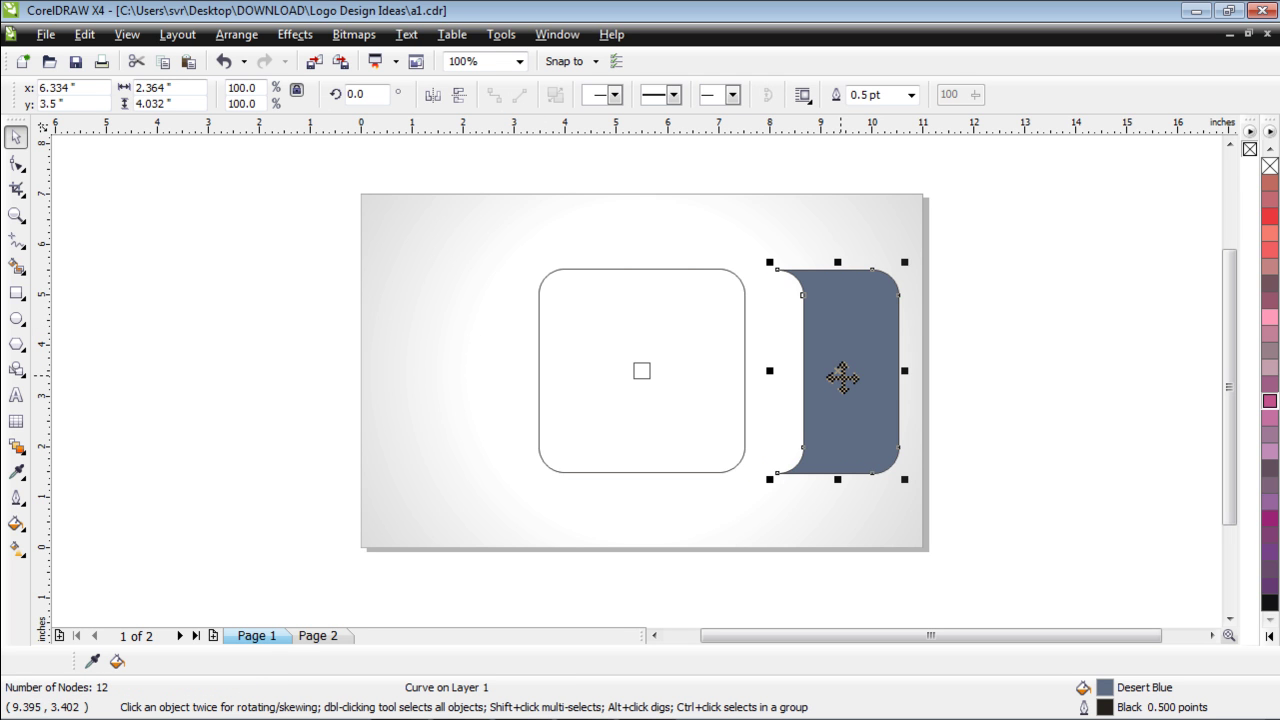
pyautogui.hotkey('ctrl', 'z')
pyautogui.click(1020, 390)
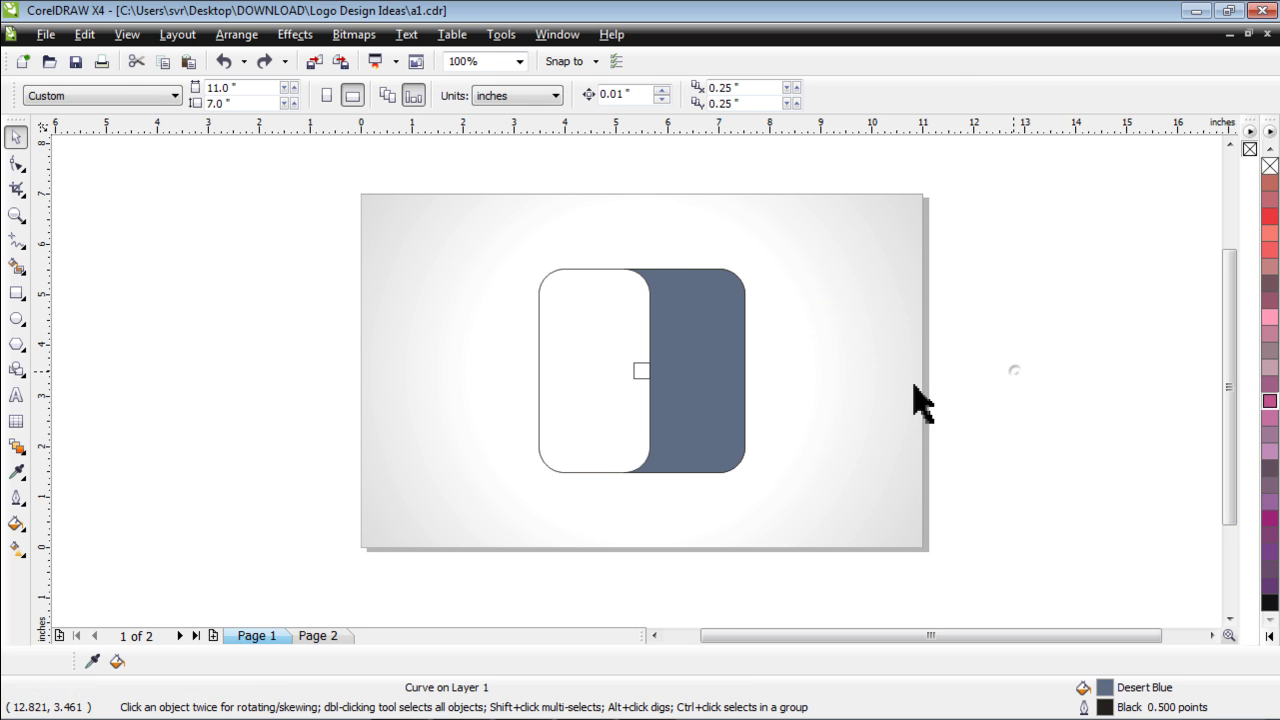
# Draw a rectangle about 3.73 by 2.04 inches over the blue piece's lower half from the hole's bottom edge, and stretch it leftward to 142% width
pyautogui.click(16, 294)
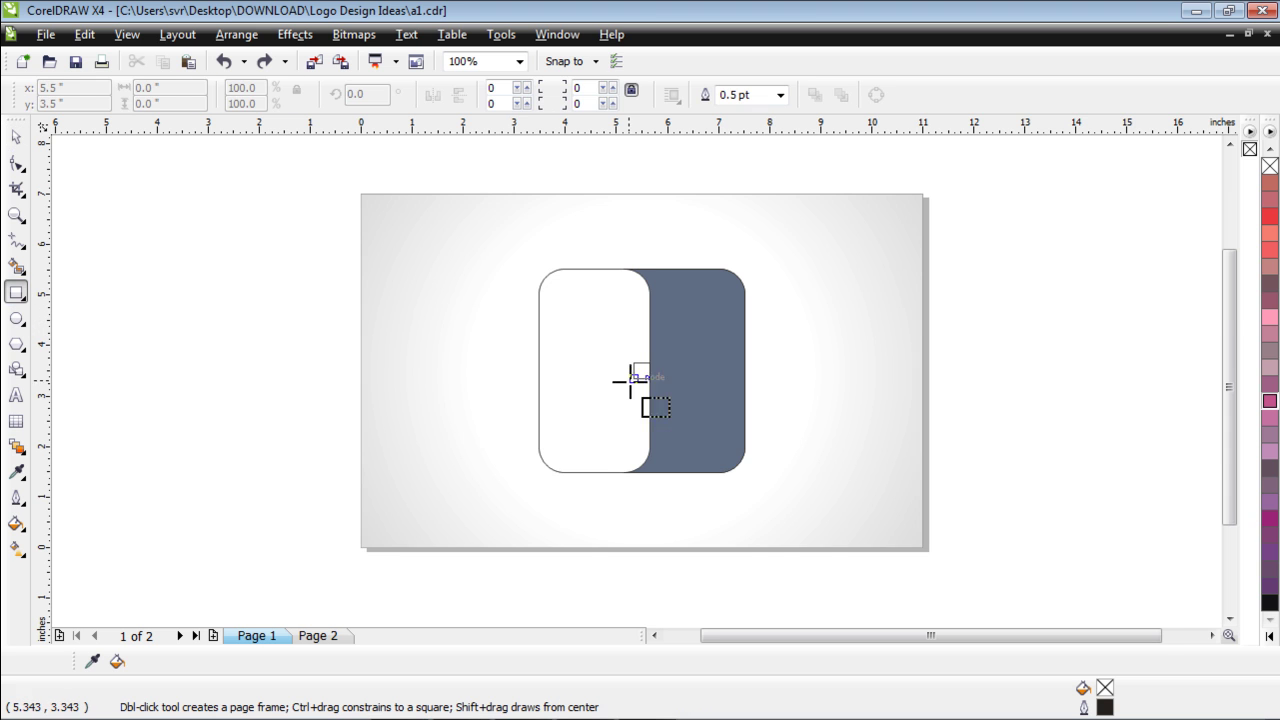
pyautogui.scroll(2, 642, 388)
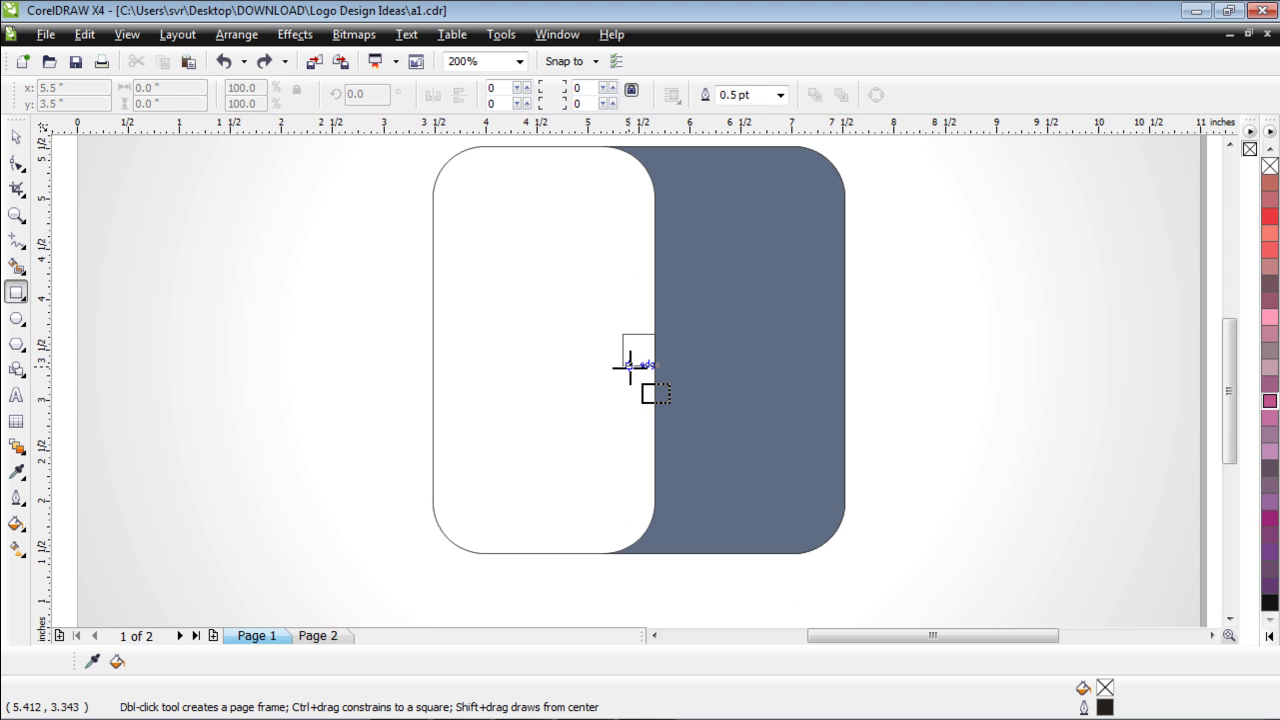
pyautogui.moveTo(628, 366); pyautogui.dragTo(1008, 571)
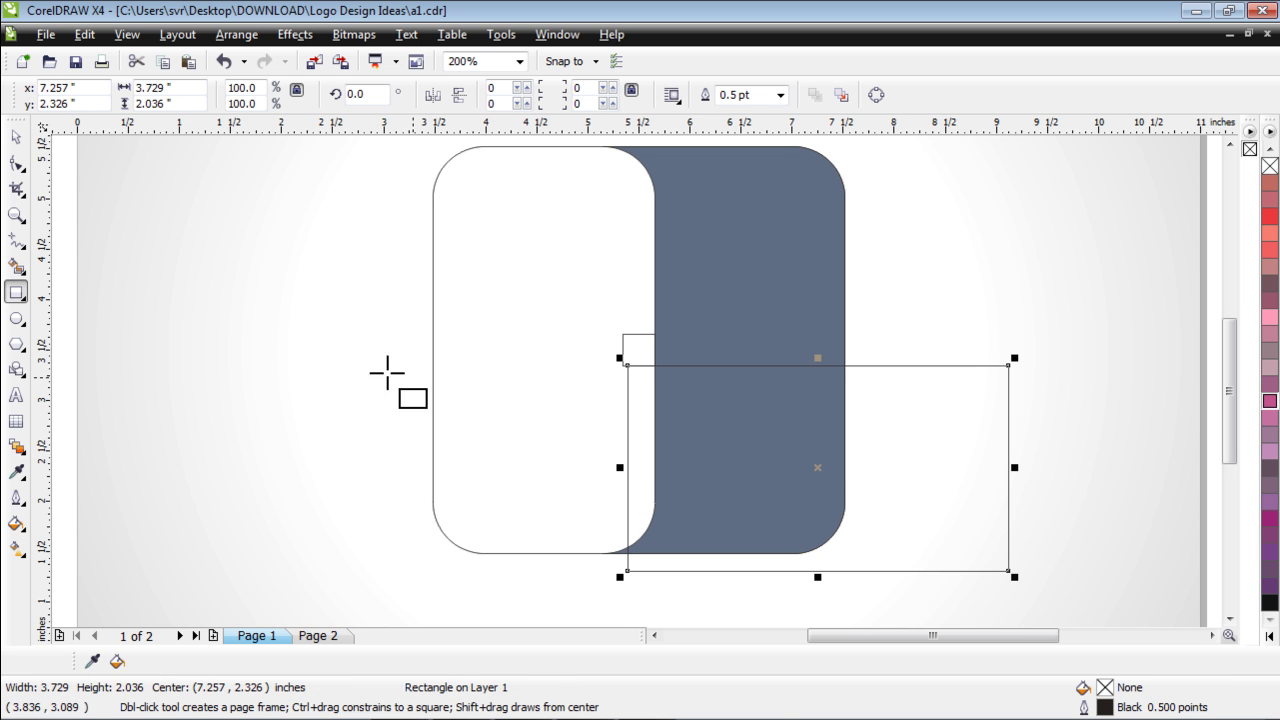
pyautogui.click(15, 139)
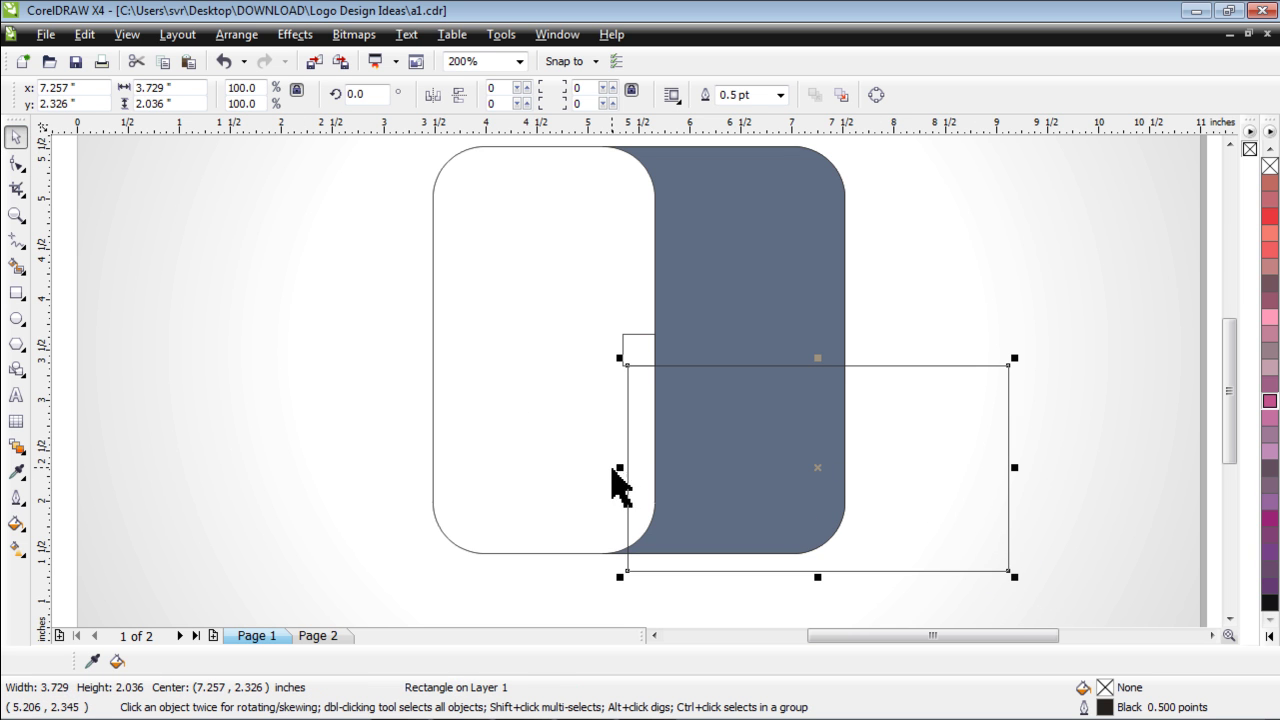
pyautogui.moveTo(620, 471); pyautogui.dragTo(463, 471)
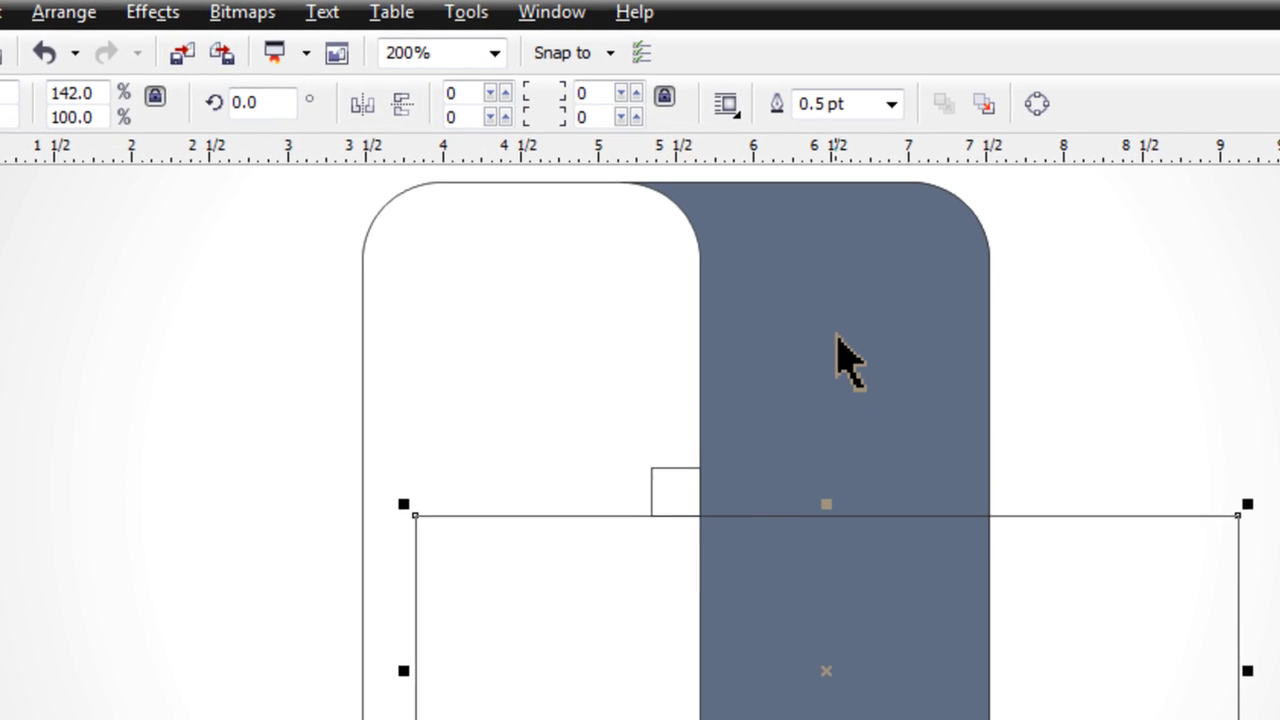
# Trim the blue piece with the overlapping rectangle so its lower half is cut off, and delete the rectangle
pyautogui.keyDown('shift'); pyautogui.click(848, 332); pyautogui.keyUp('shift')
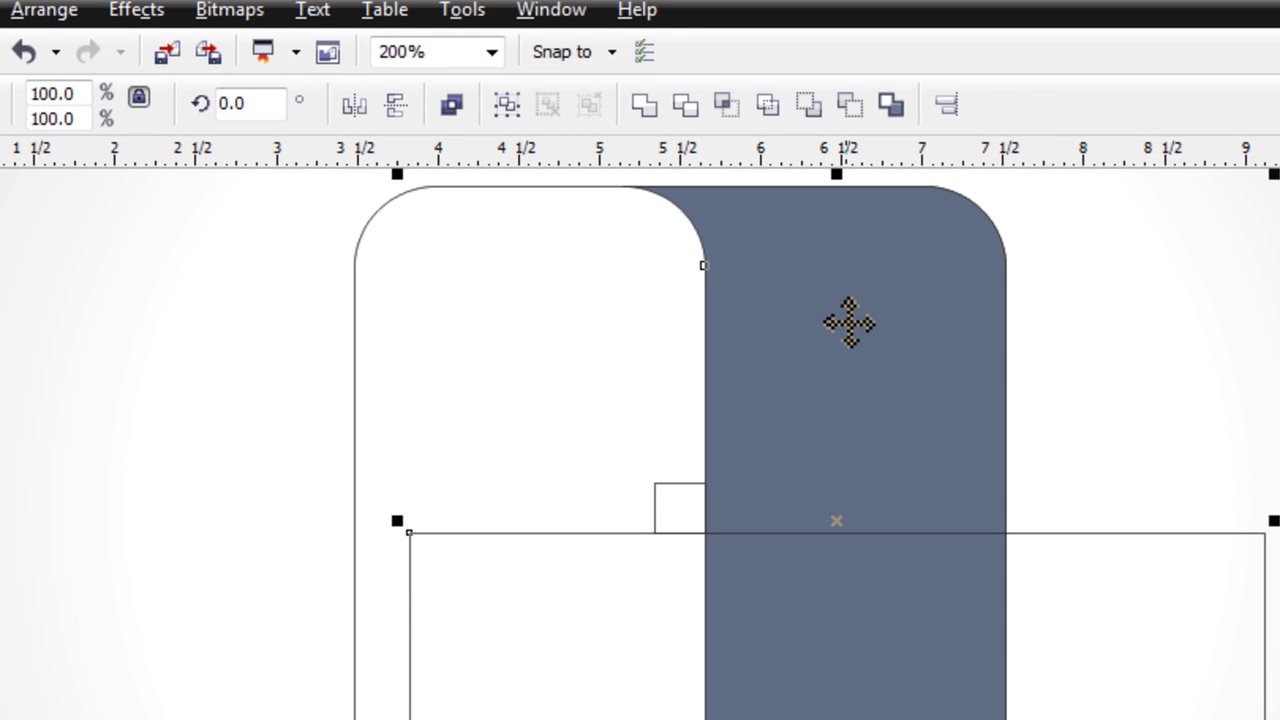
pyautogui.click(685, 104)
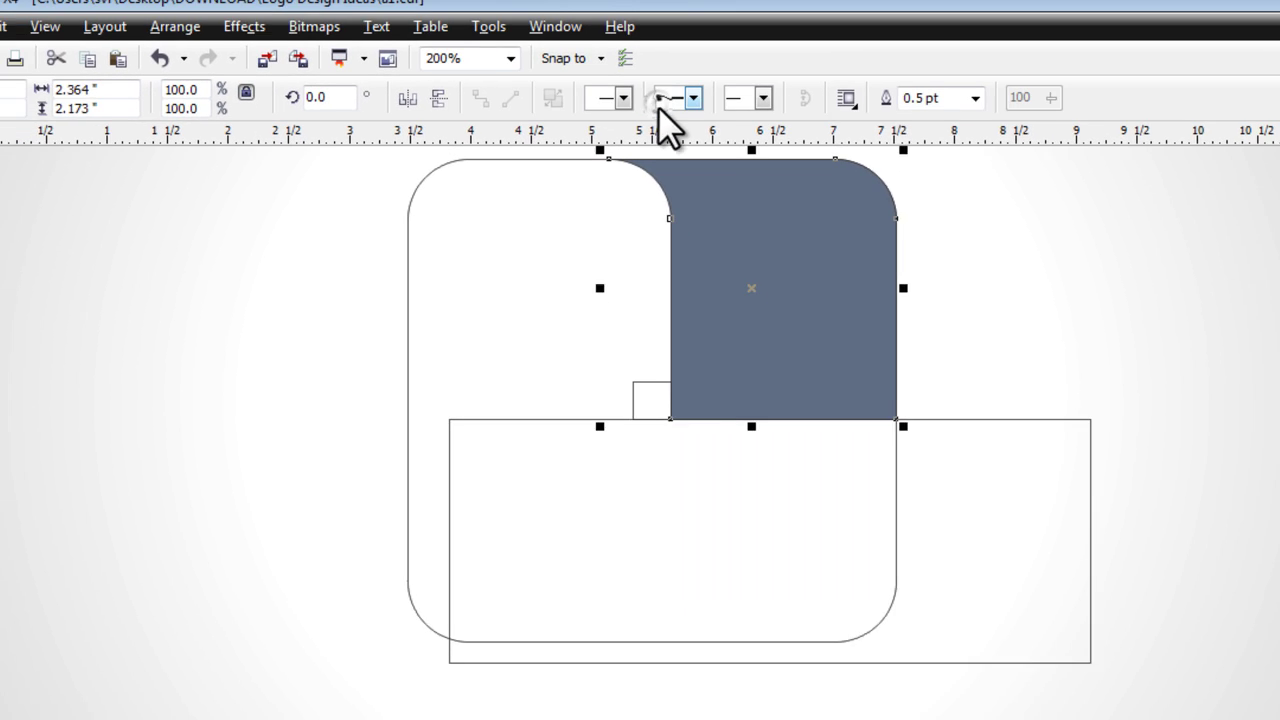
pyautogui.click(989, 492)
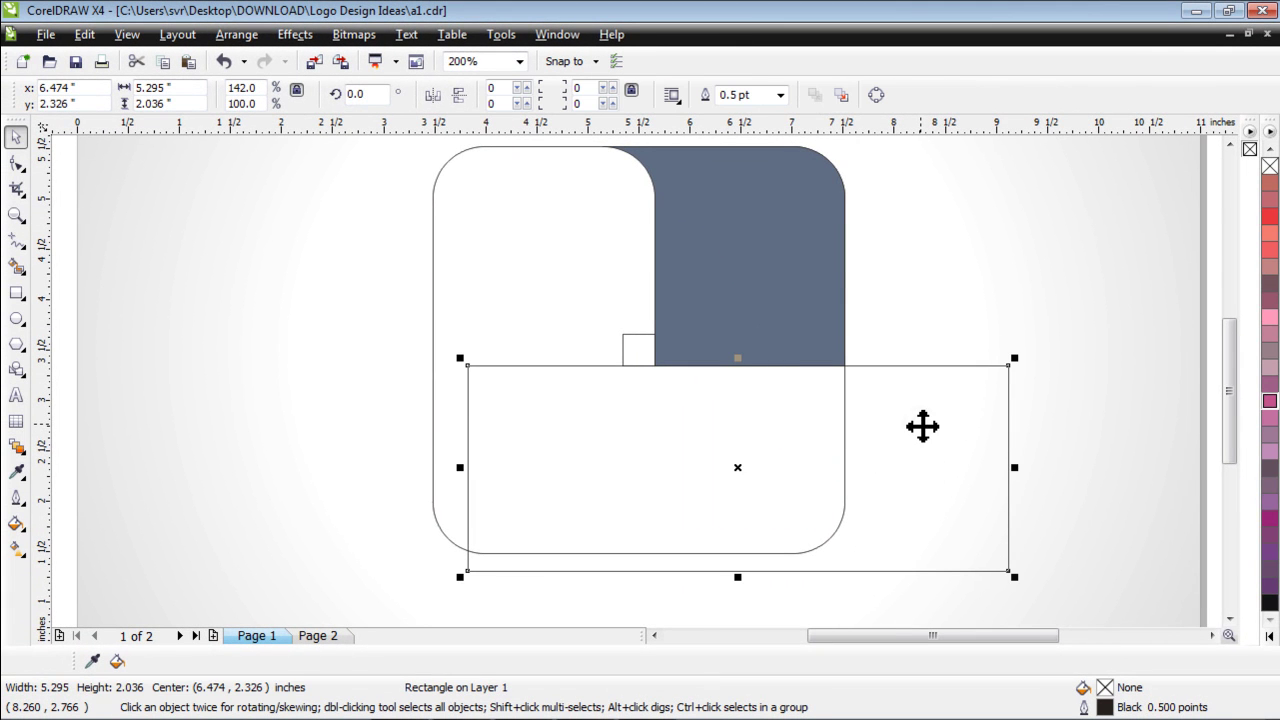
pyautogui.press('Delete')
pyautogui.moveTo(805, 328); pyautogui.dragTo(923, 409)
pyautogui.press('Escape')
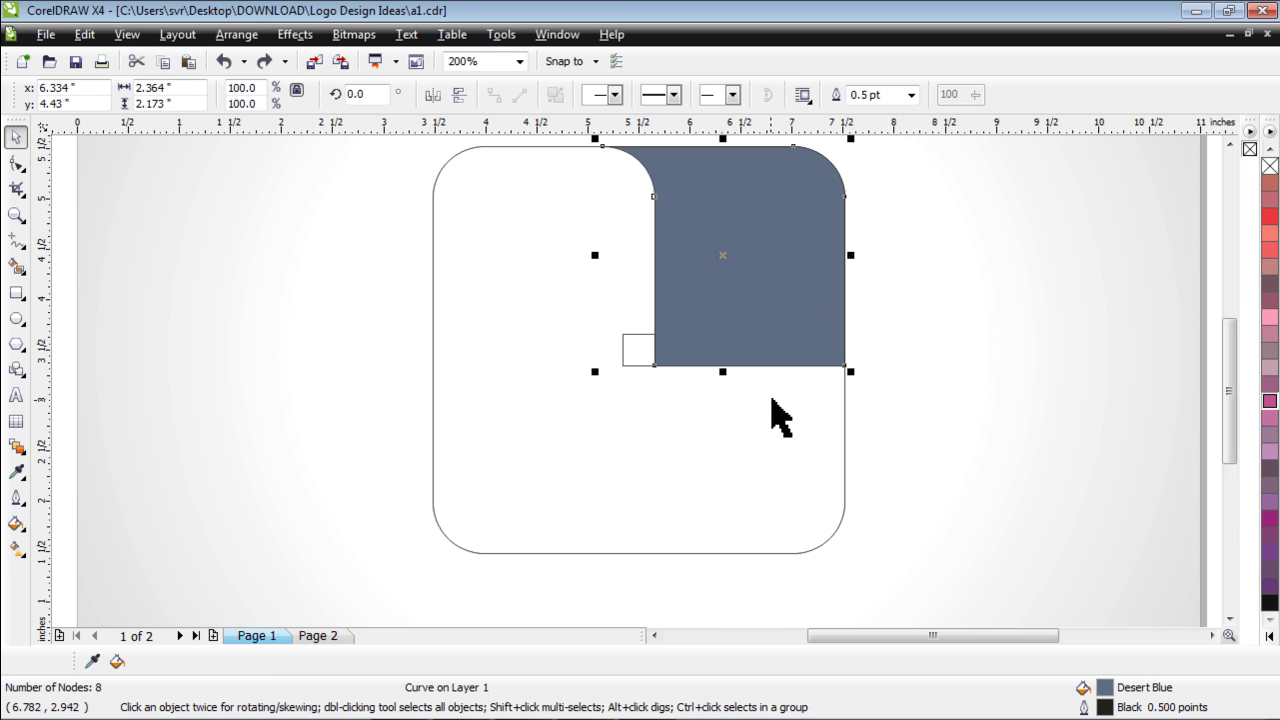
# Place a copy of the trimmed blue piece over the rounded square's left edge and rotate the copy to 90°
pyautogui.scroll(-1, 700, 400)
pyautogui.scroll(1, 640, 380)
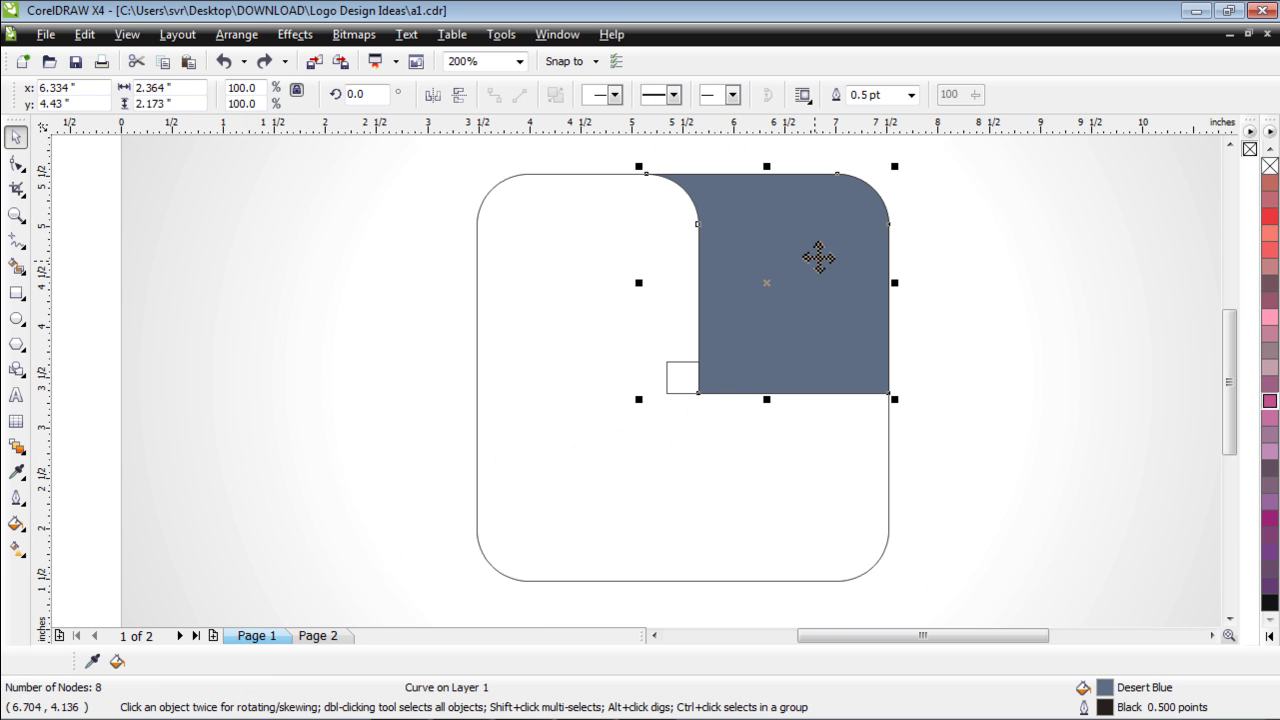
pyautogui.moveTo(818, 258); pyautogui.dragTo(519, 324)
pyautogui.rightClick(520, 326)
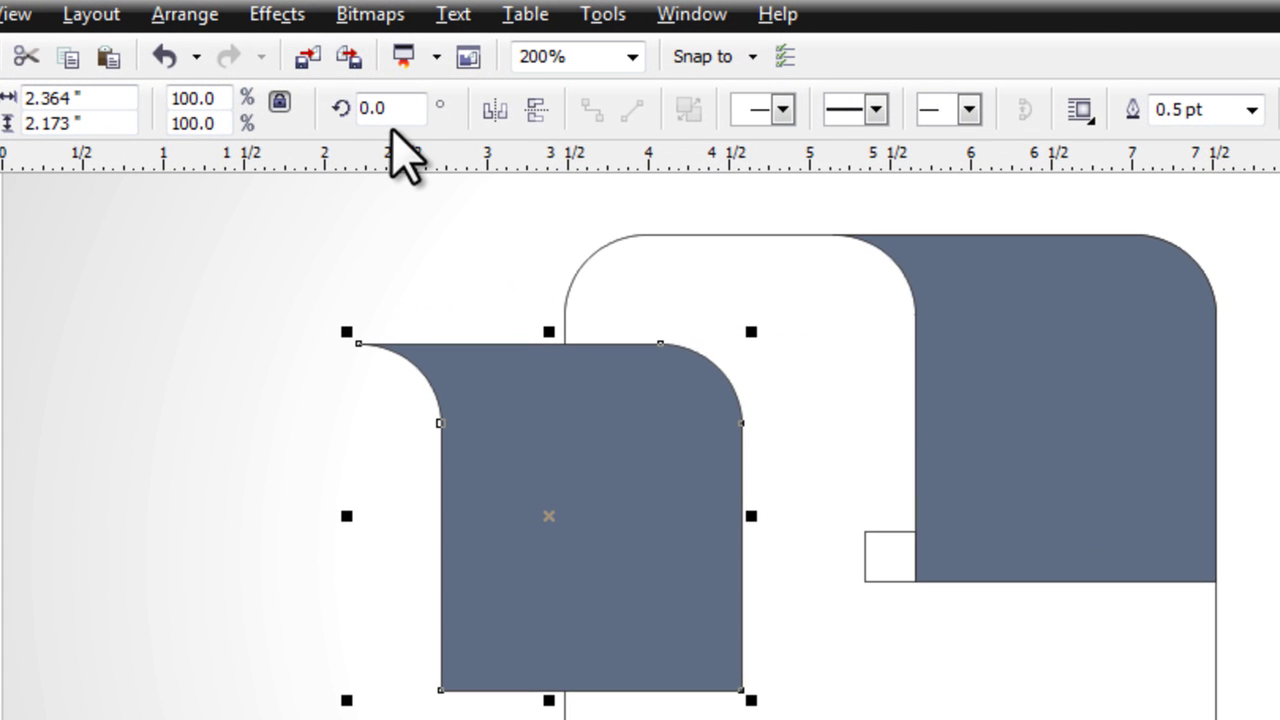
pyautogui.doubleClick(409, 110)
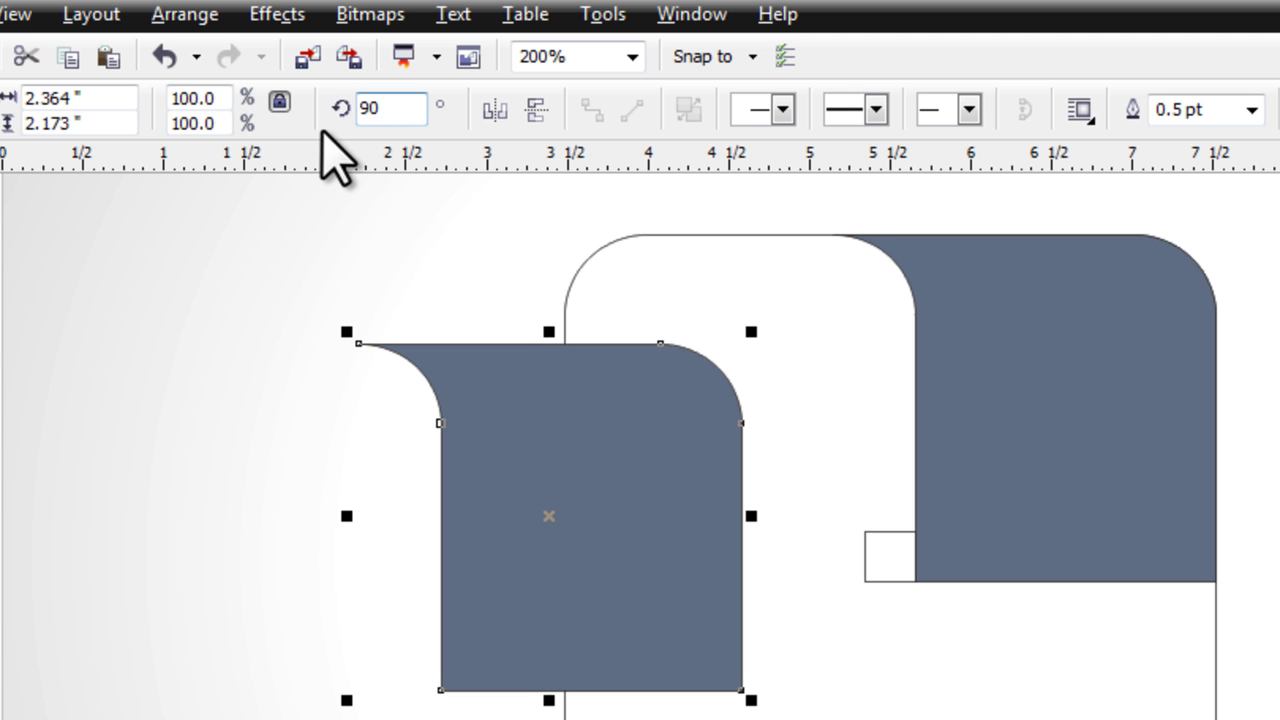
pyautogui.press('Return')
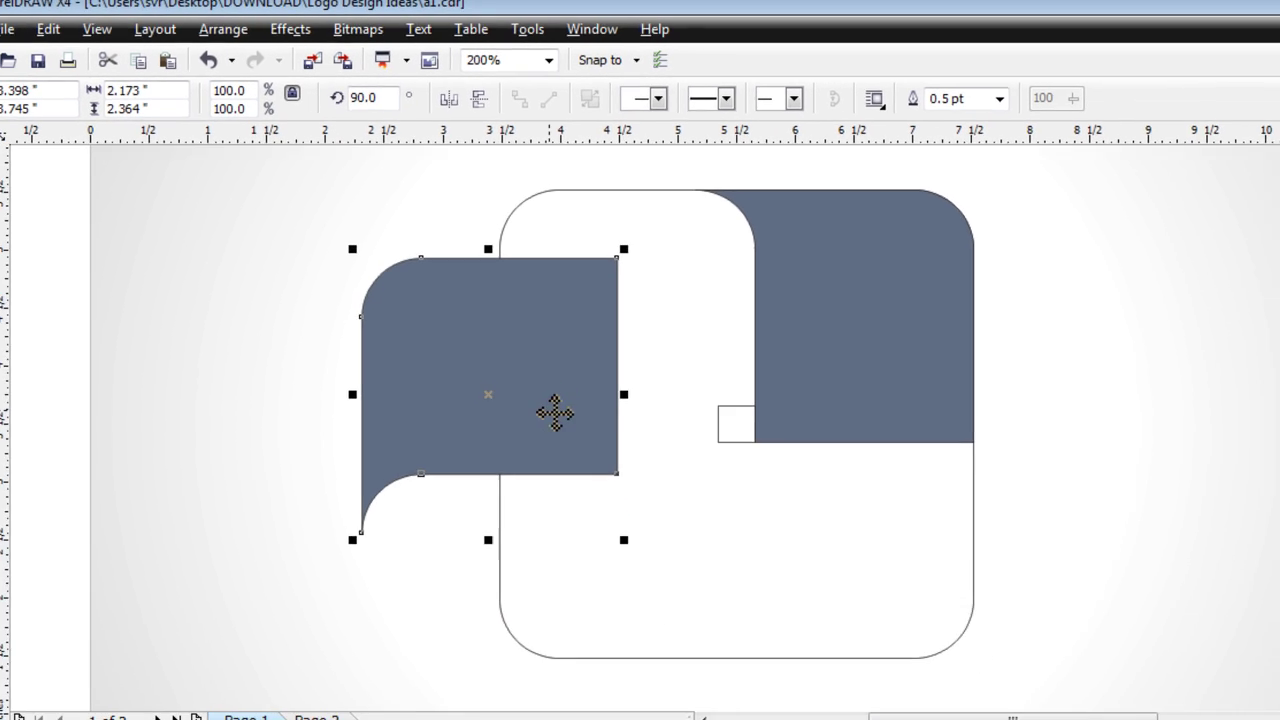
# Align the rotated blue copy to the top and left edges of the rounded square
pyautogui.moveTo(467, 355); pyautogui.dragTo(536, 325)
pyautogui.keyDown('shift'); pyautogui.click(590, 212); pyautogui.keyUp('shift')
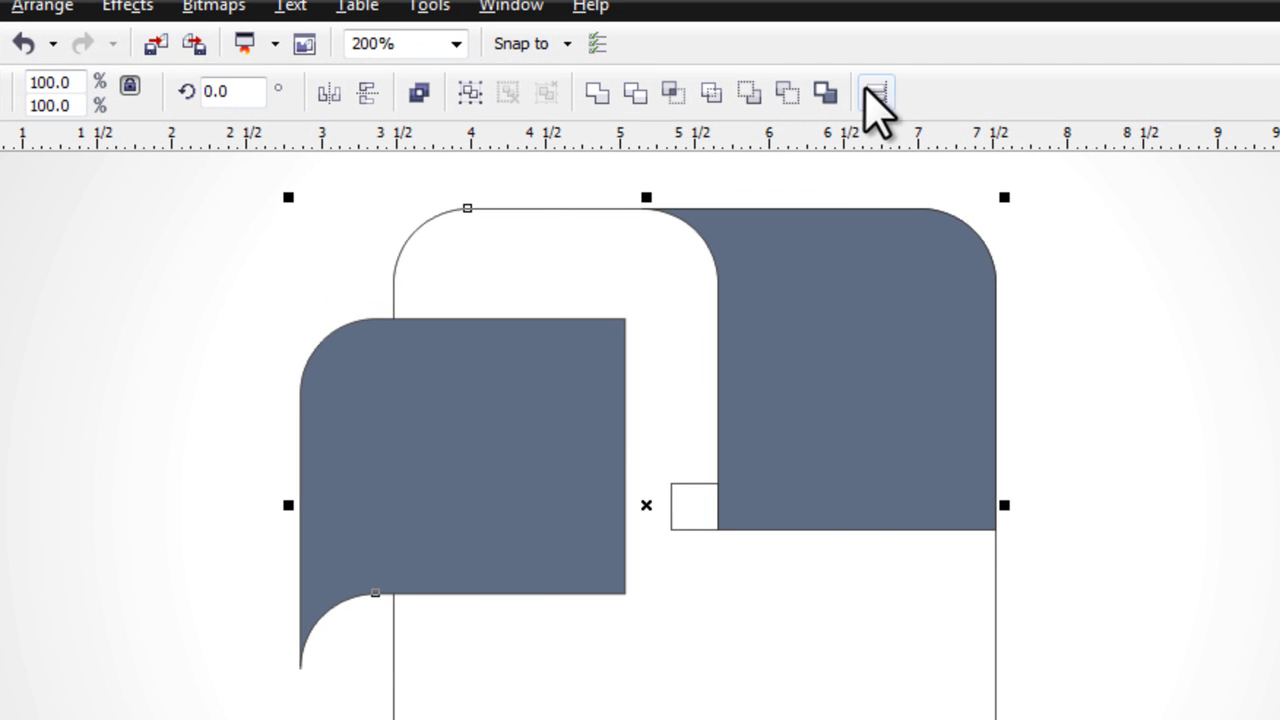
pyautogui.click(880, 93)
pyautogui.moveTo(657, 346); pyautogui.dragTo(1245, 340)
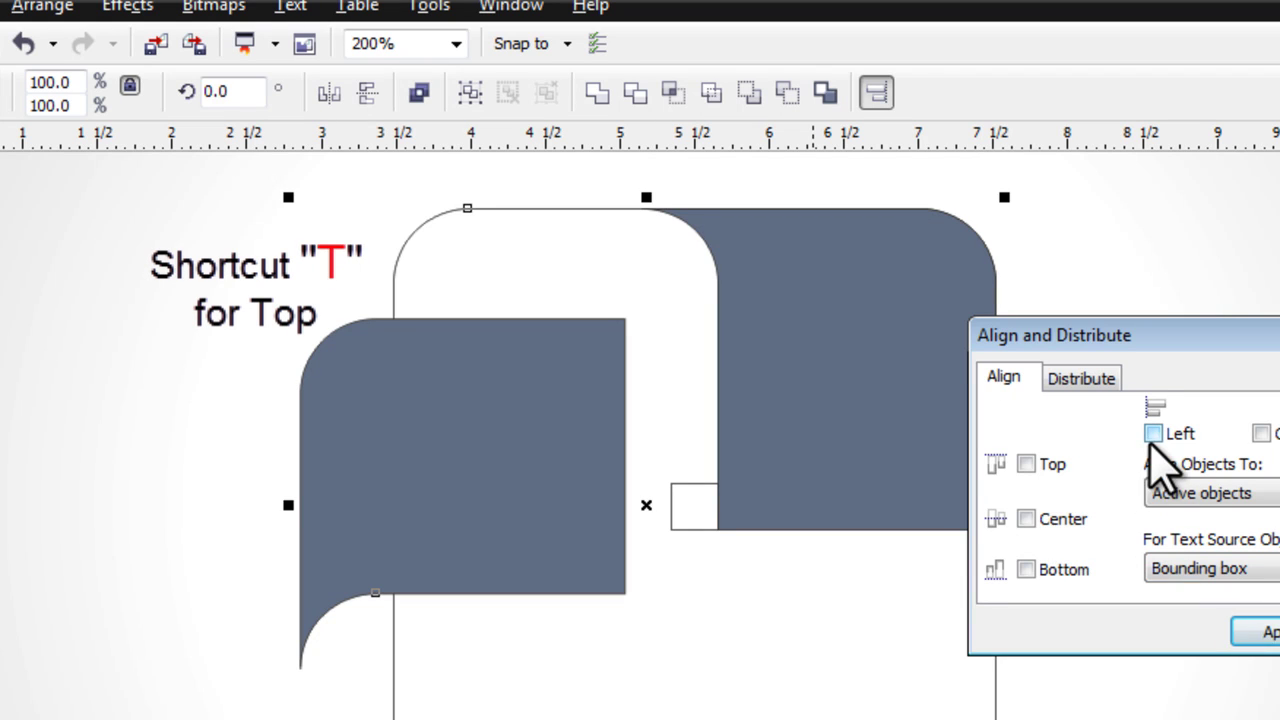
pyautogui.click(1027, 464)
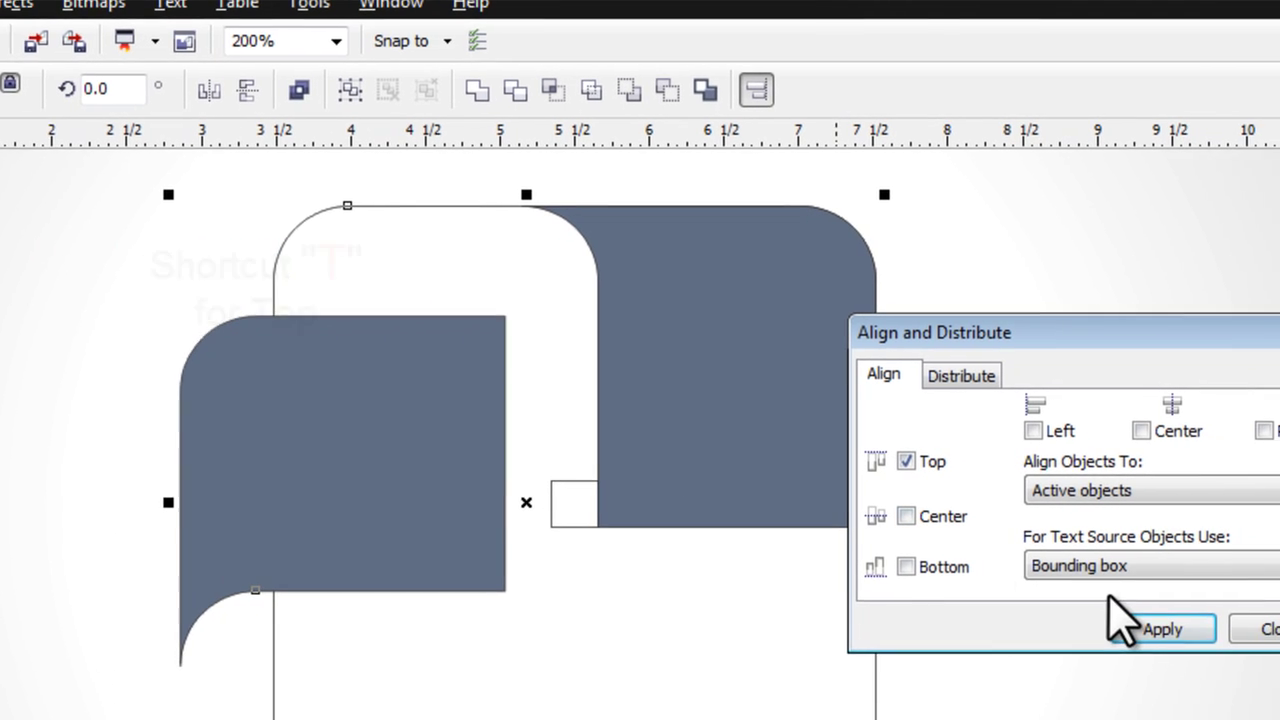
pyautogui.click(1162, 629)
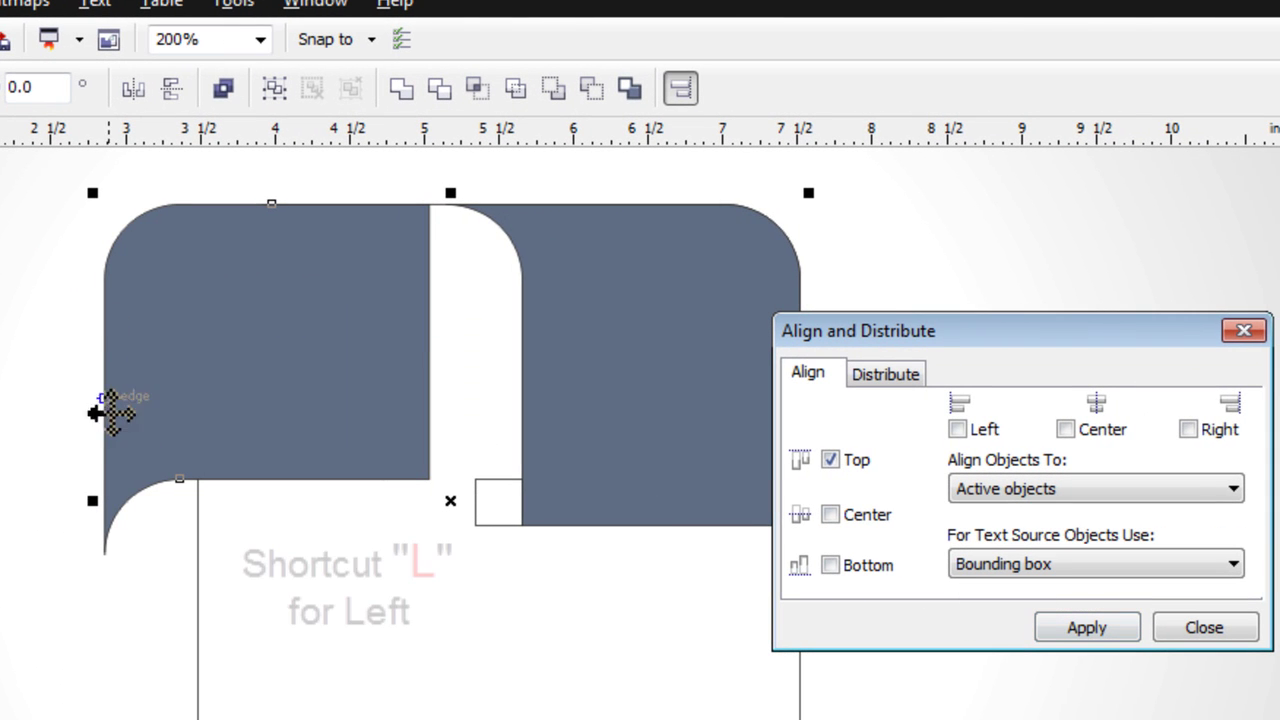
pyautogui.click(957, 428)
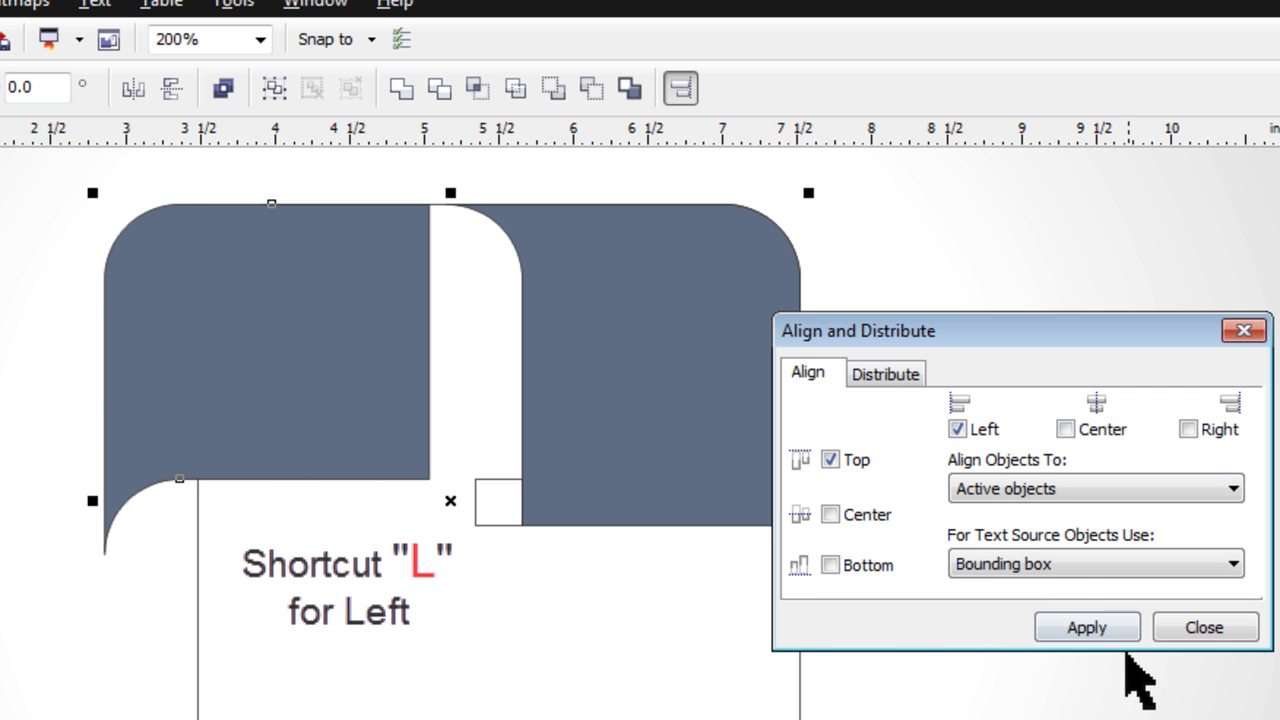
pyautogui.click(1088, 628)
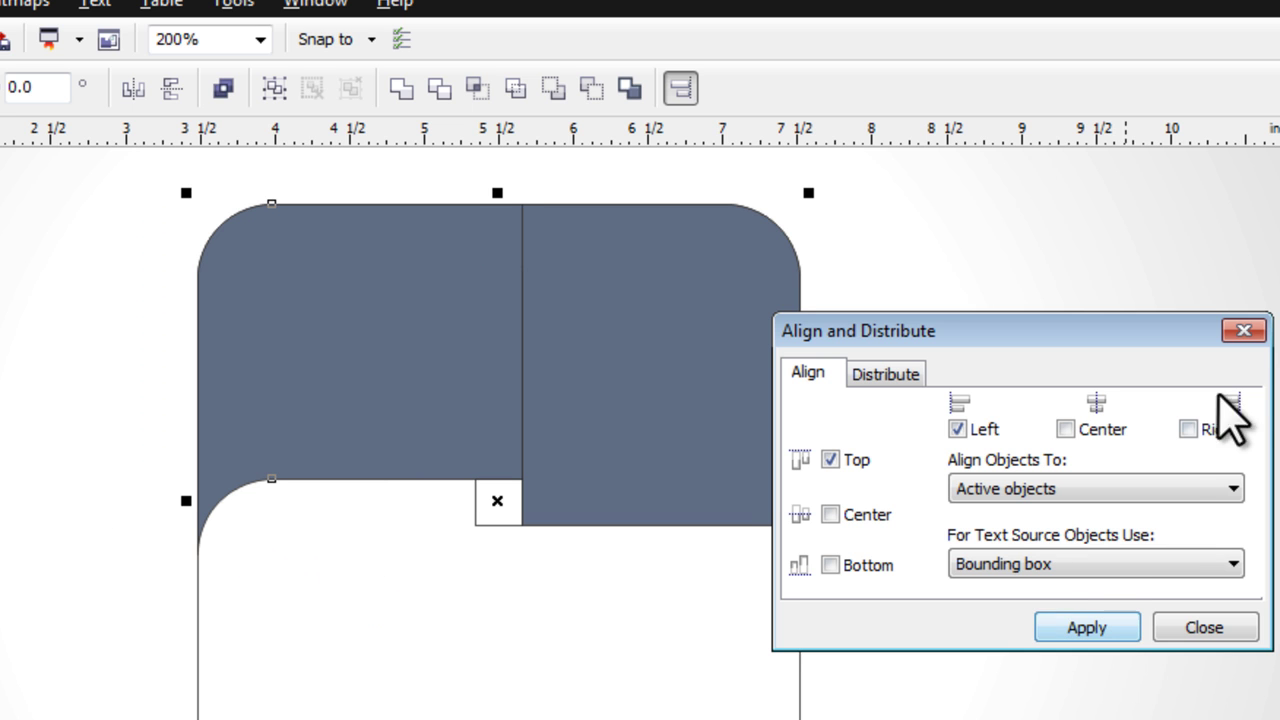
pyautogui.click(1243, 332)
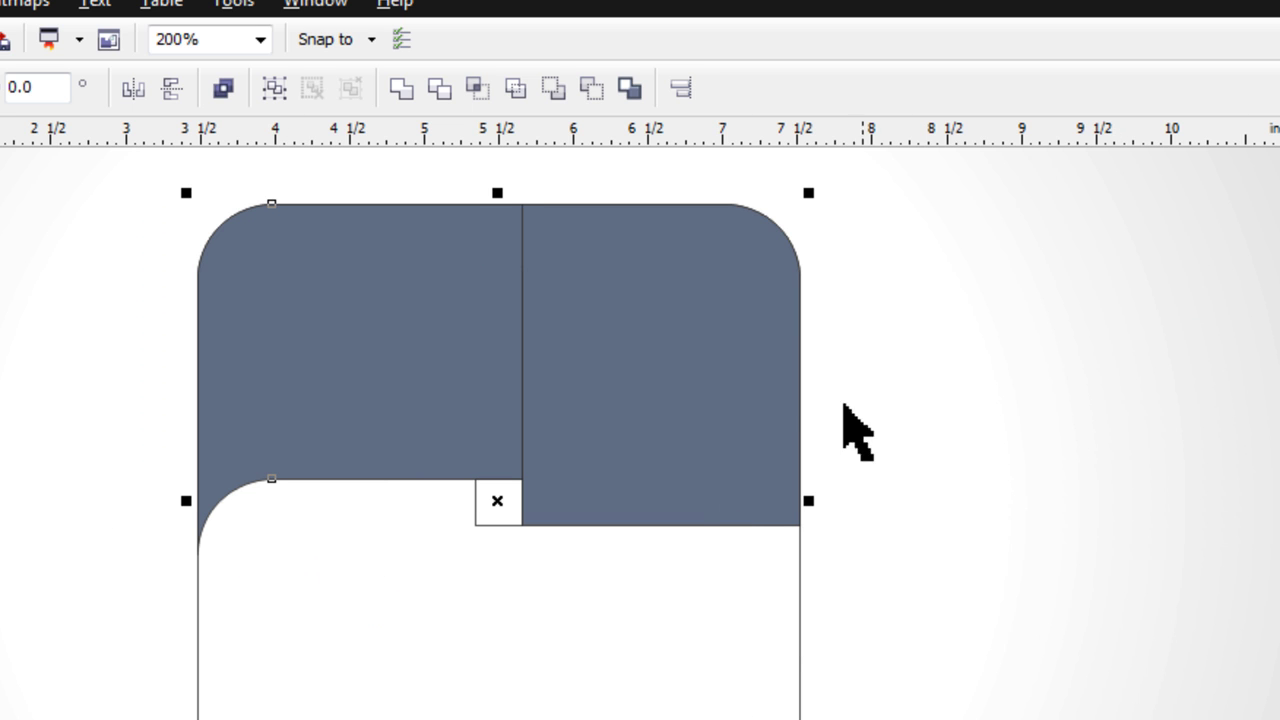
pyautogui.click(1001, 392)
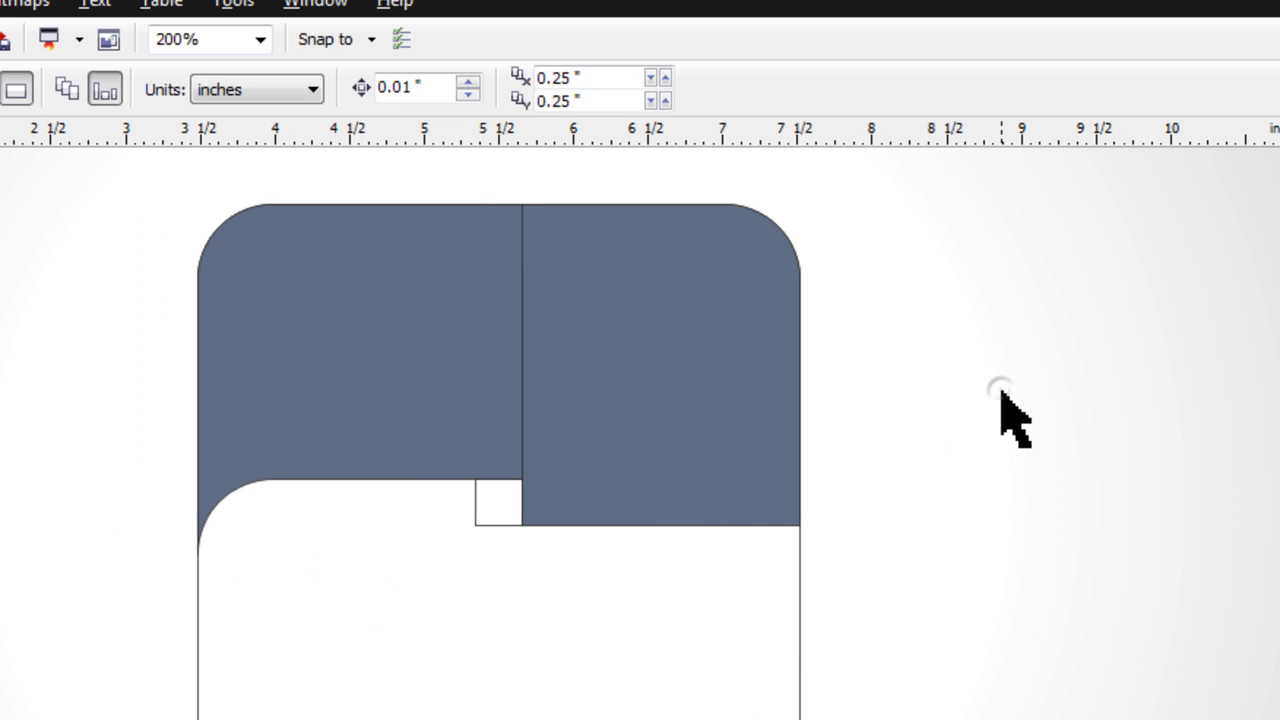
# Bring the upper-right blue piece to the front of the page
pyautogui.click(653, 379)
pyautogui.rightClick(656, 378)
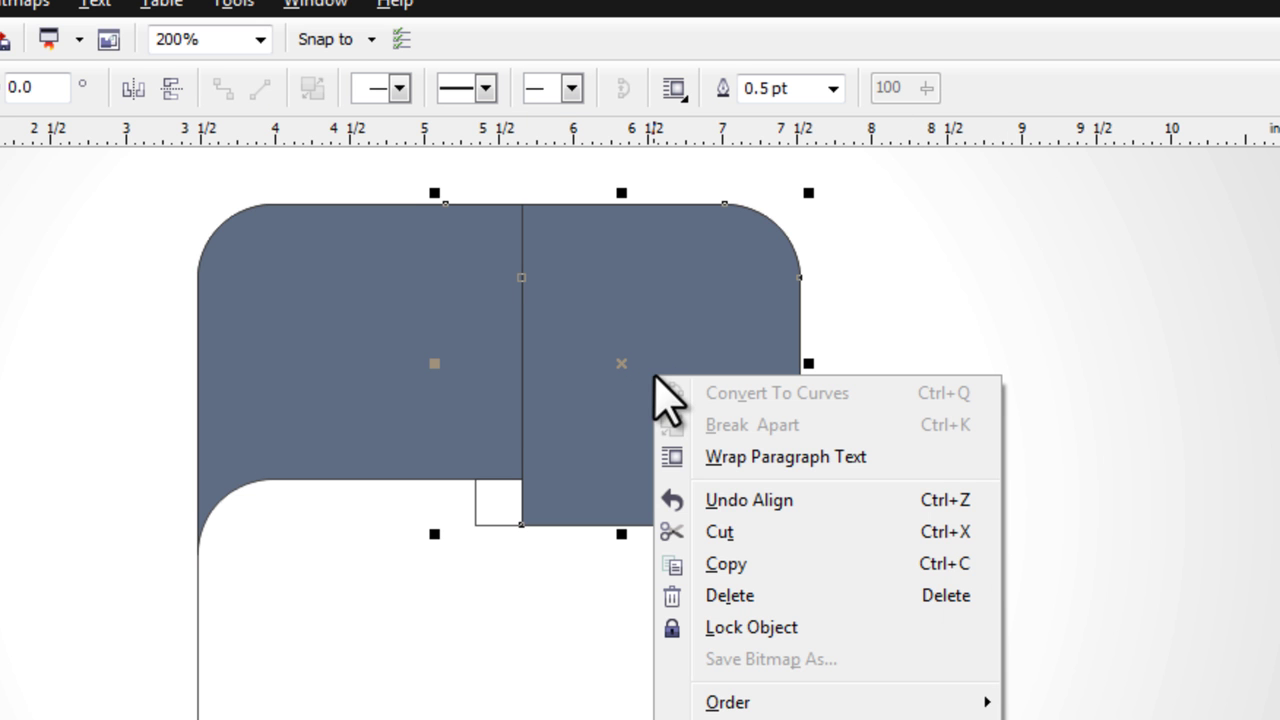
pyautogui.moveTo(738, 703)
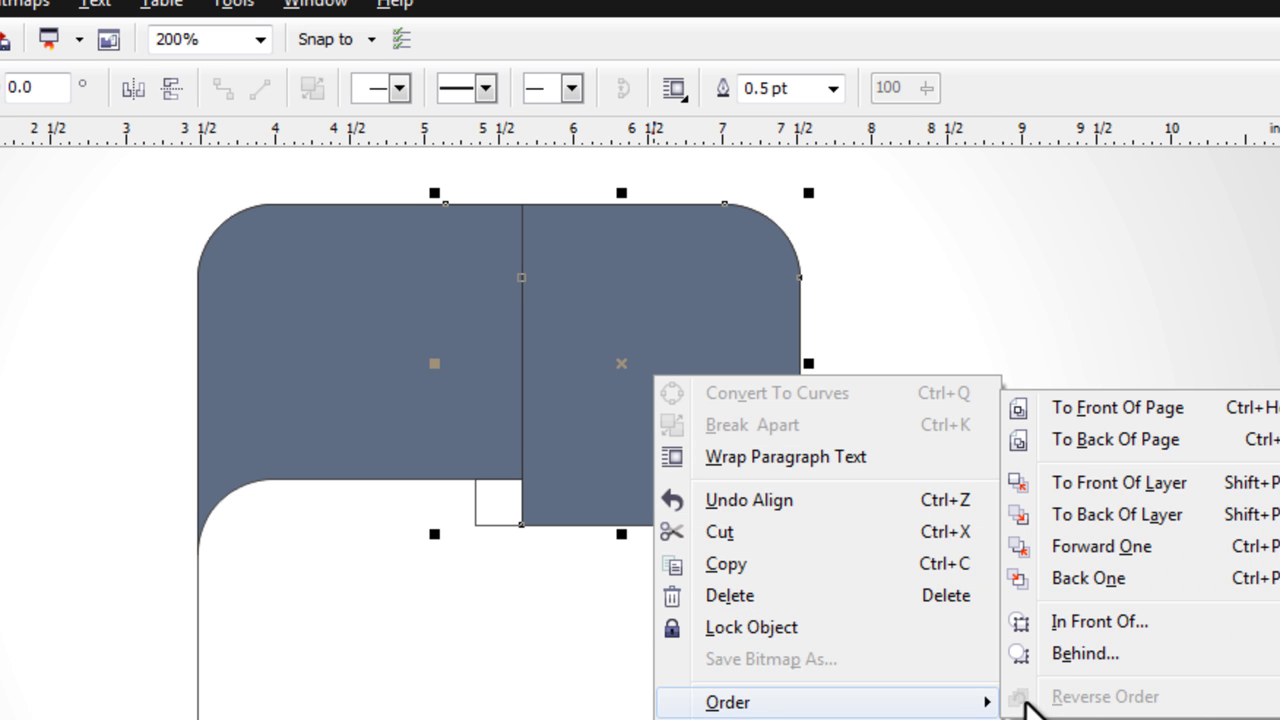
pyautogui.click(1120, 409)
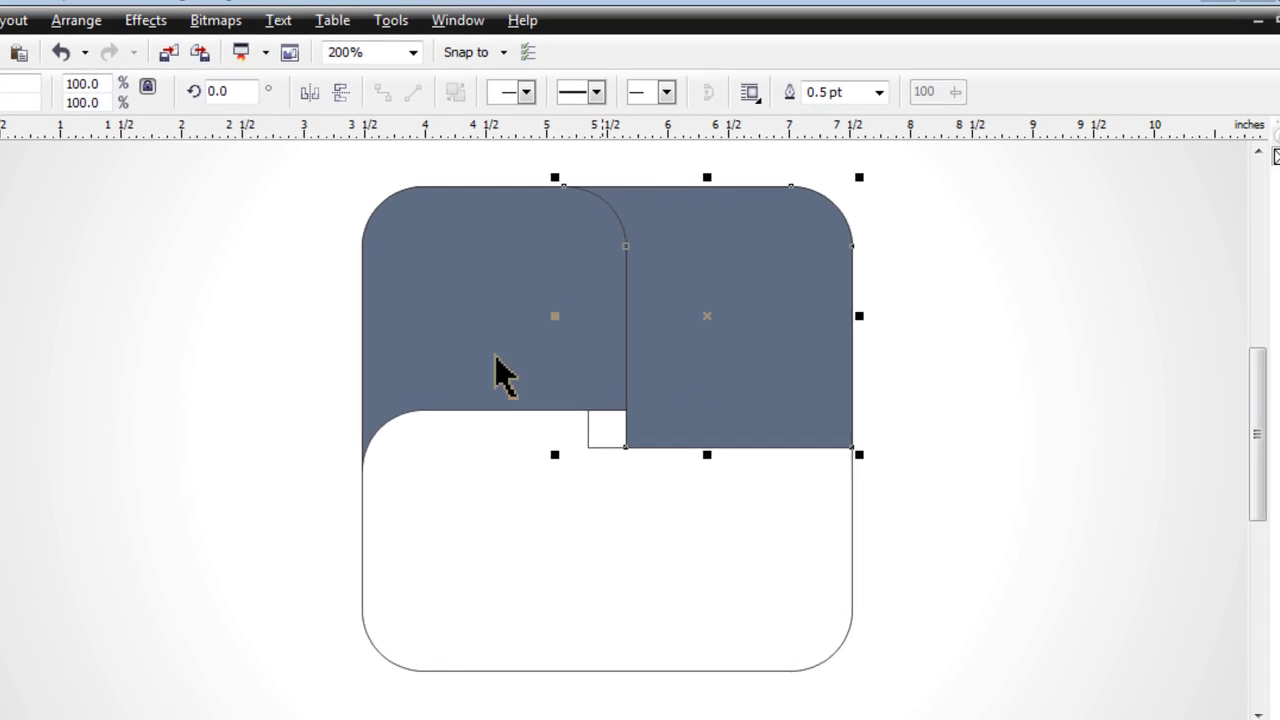
pyautogui.click(214, 354)
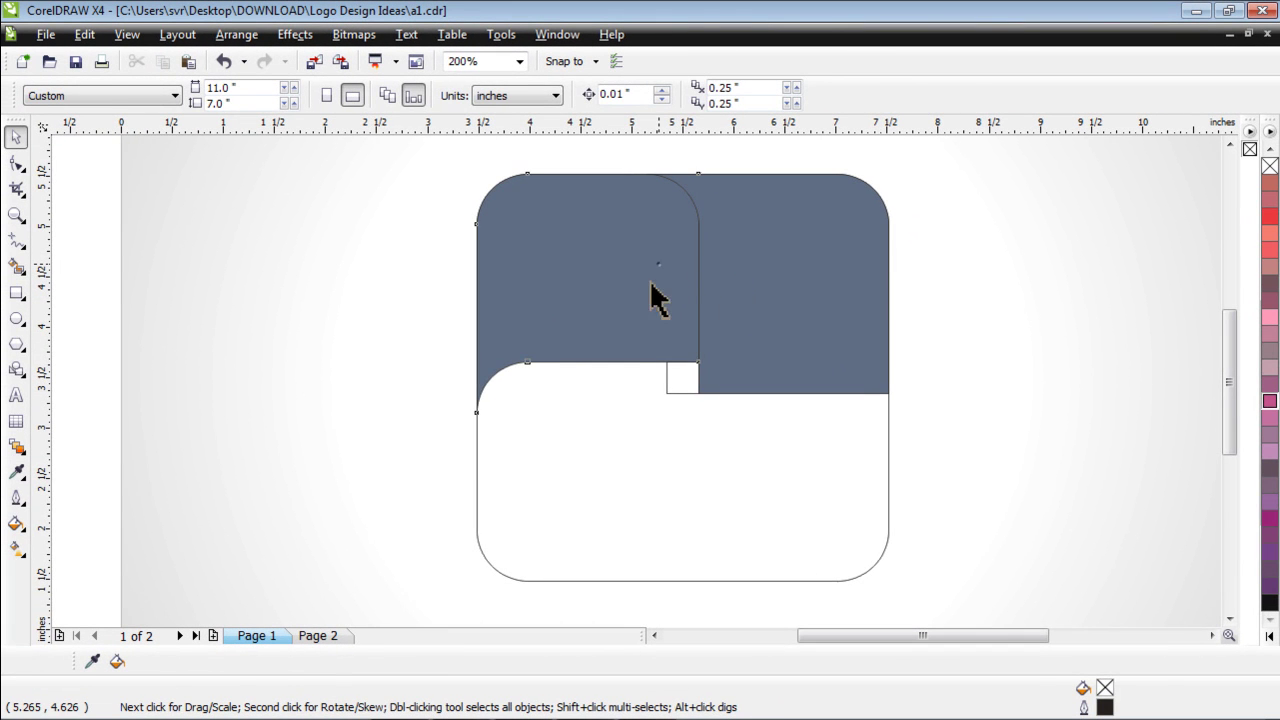
# Move the upper-left blue piece slightly downward and undo the move
pyautogui.moveTo(656, 297); pyautogui.dragTo(620, 364)
pyautogui.hotkey('ctrl', 'z')
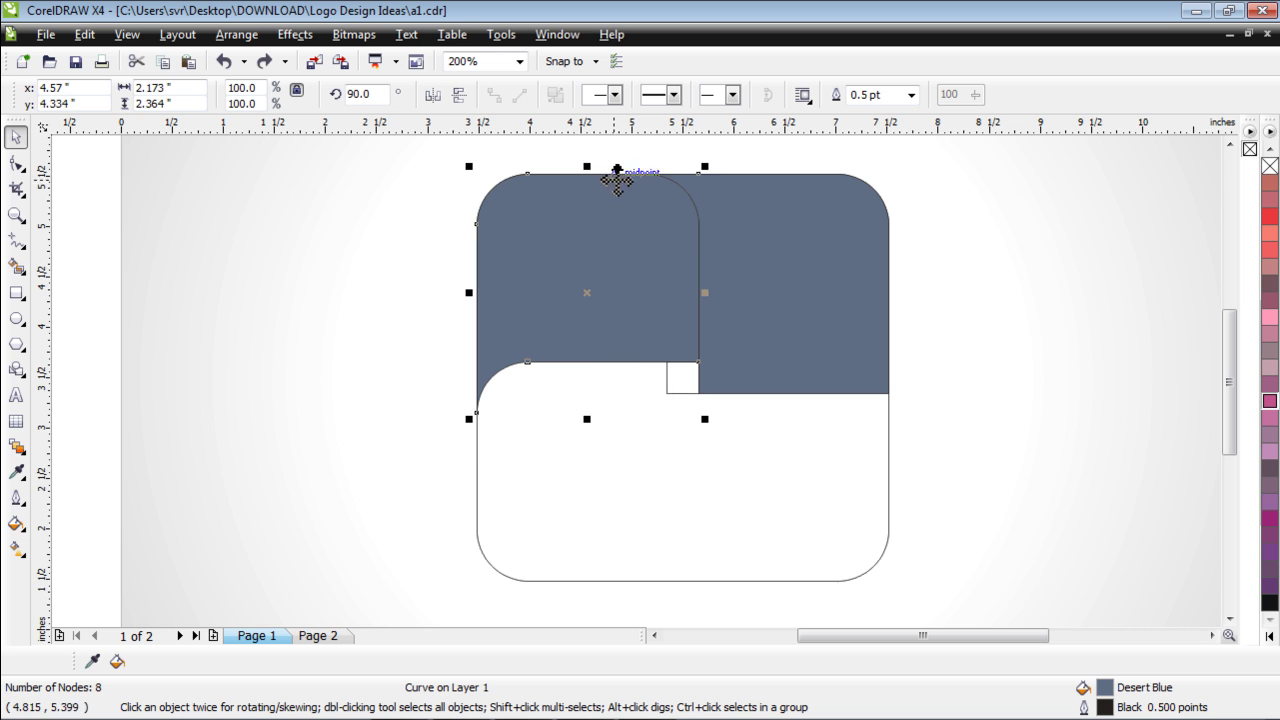
pyautogui.click(985, 348)
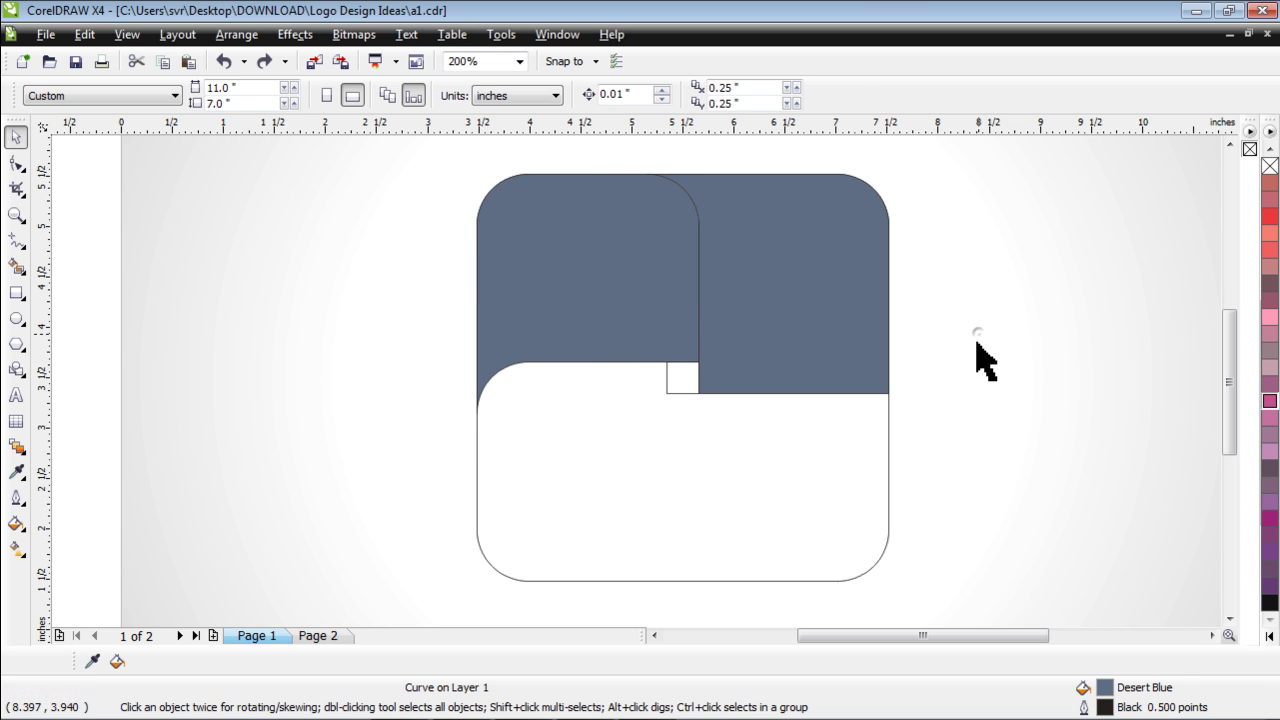
# Trim the upper-left blue piece with the upper-right one, removing their overlap
pyautogui.click(788, 283)
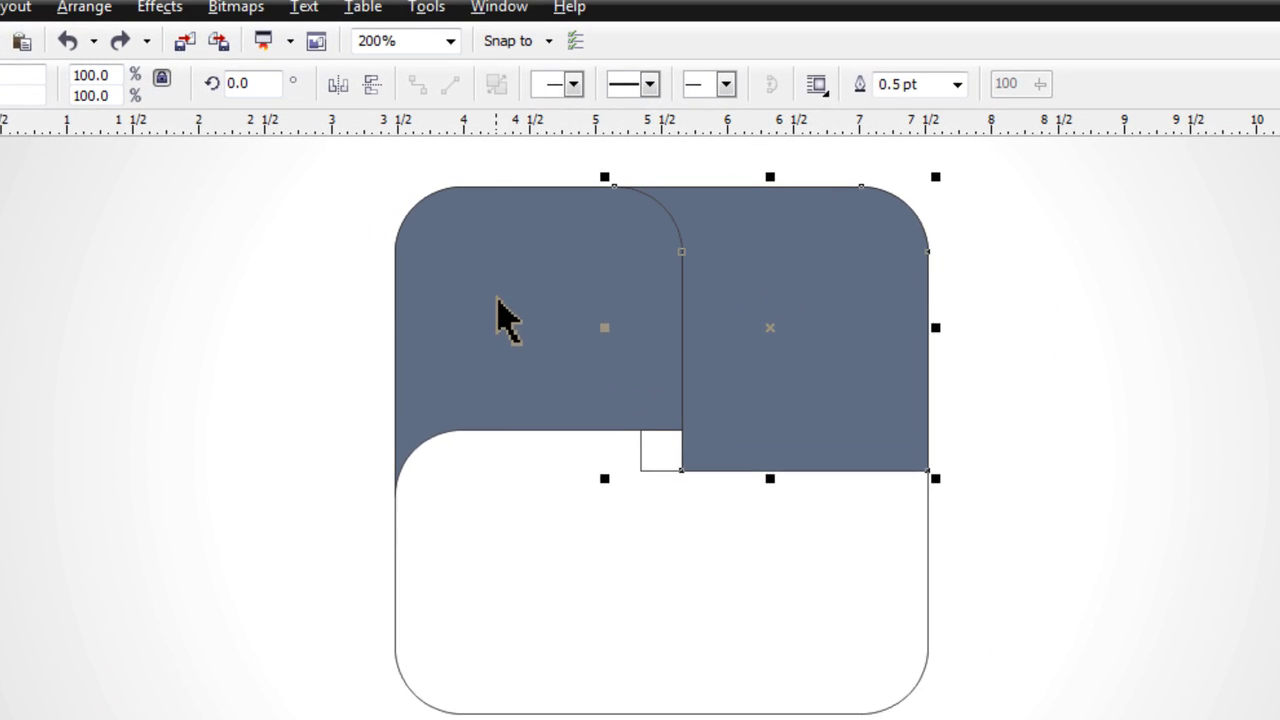
pyautogui.keyDown('shift'); pyautogui.click(505, 318); pyautogui.keyUp('shift')
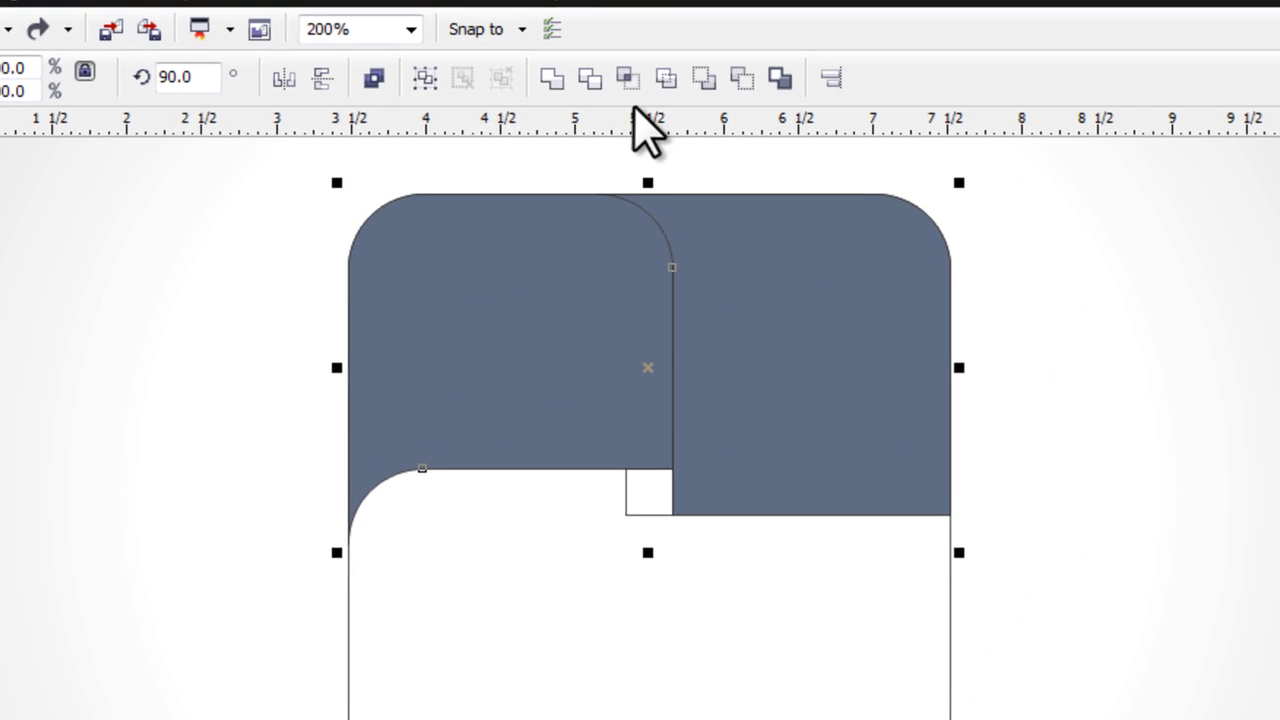
pyautogui.click(590, 78)
pyautogui.click(1102, 390)
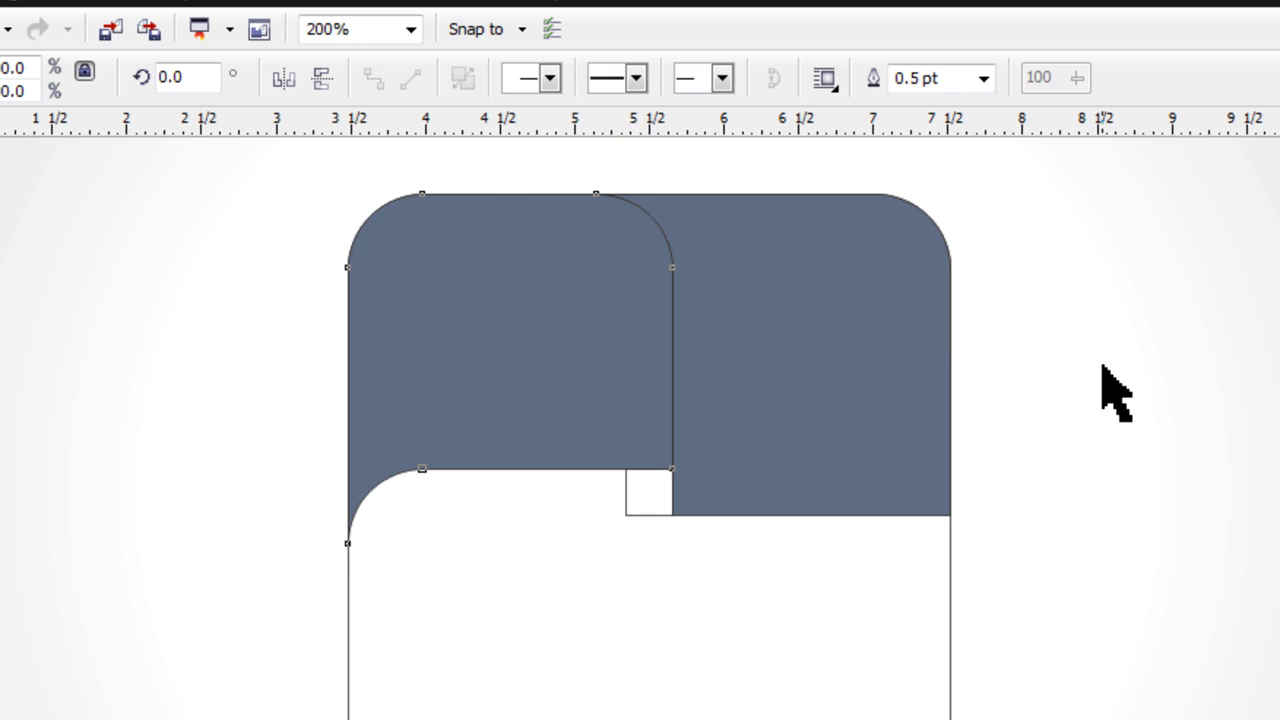
# Move the trimmed upper-left piece away from its neighbour to expose the cut, and undo the move
pyautogui.moveTo(533, 341); pyautogui.dragTo(488, 396)
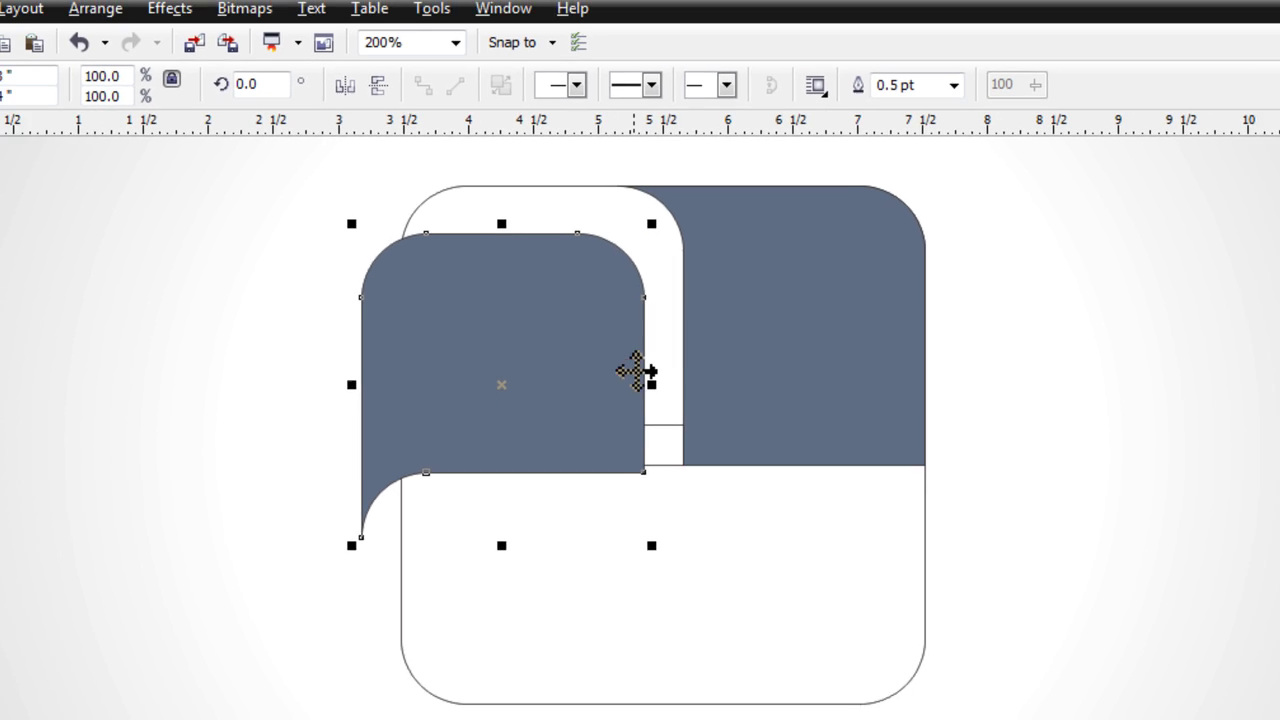
pyautogui.hotkey('ctrl', 'z')
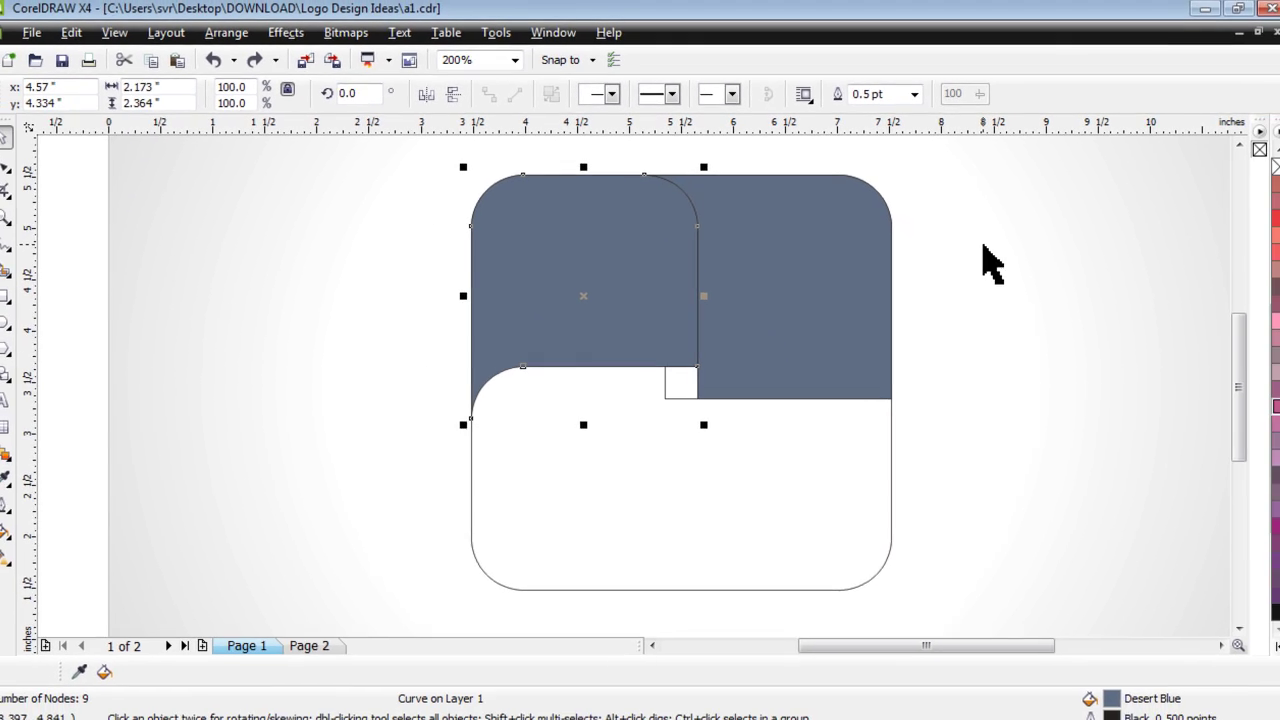
pyautogui.click(1037, 270)
# Place a copy of the upper-left blue piece outside the rounded square on its left and rotate the copy to 90°
pyautogui.moveTo(560, 290); pyautogui.dragTo(286, 362)
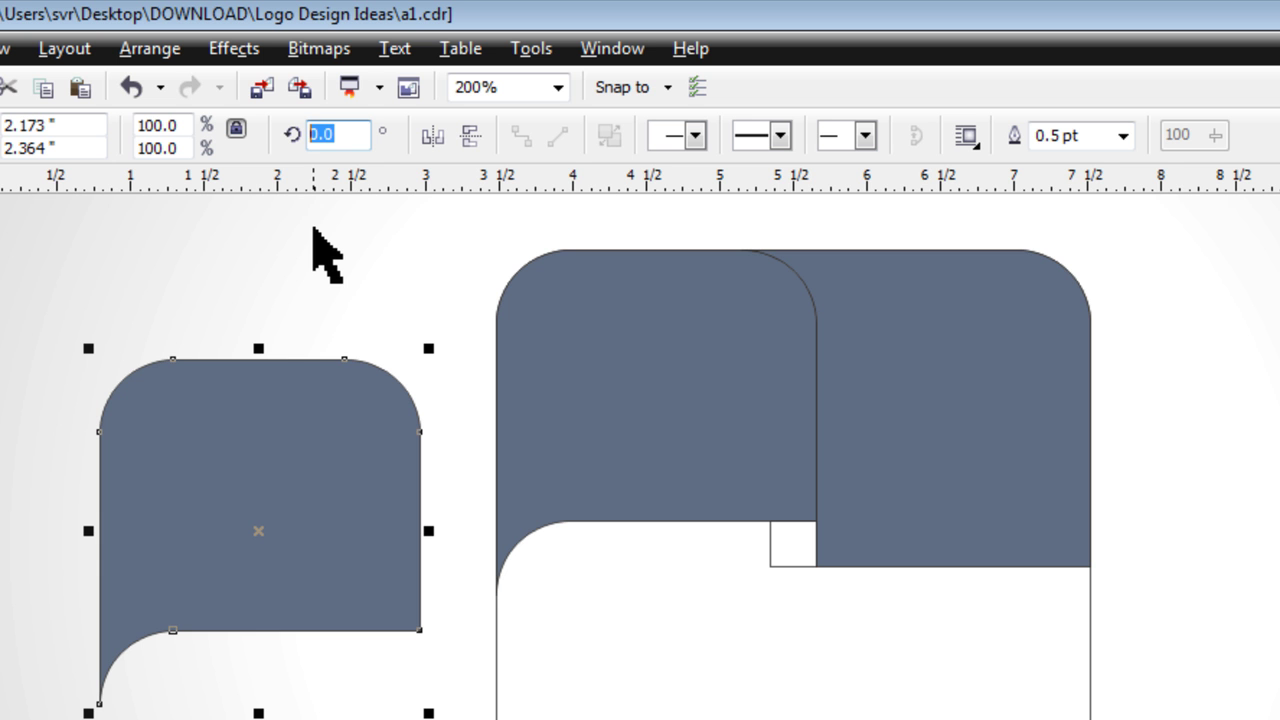
pyautogui.write('0')
pyautogui.press('Return')
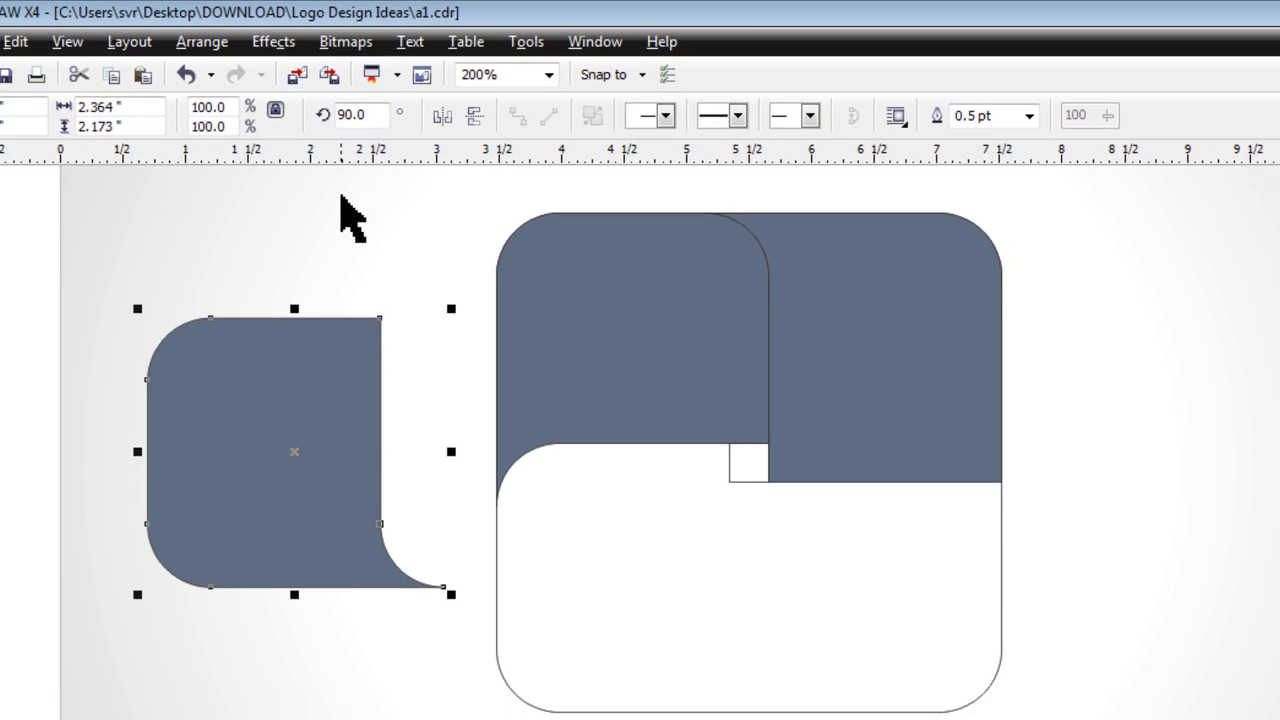
pyautogui.click(1180, 535)
# Move the rotated copy over the rounded square's lower-left corner and align it to the square's bottom edge
pyautogui.moveTo(358, 408); pyautogui.dragTo(591, 467)
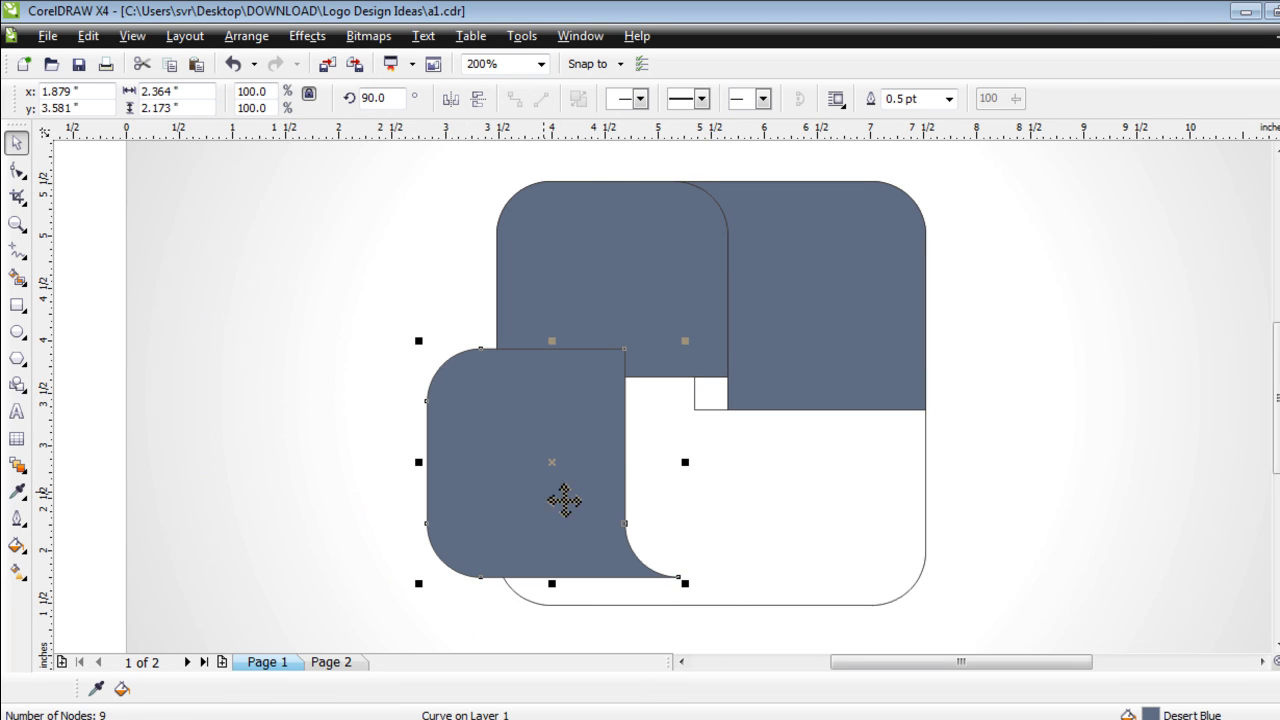
pyautogui.keyDown('shift'); pyautogui.click(751, 533); pyautogui.keyUp('shift')
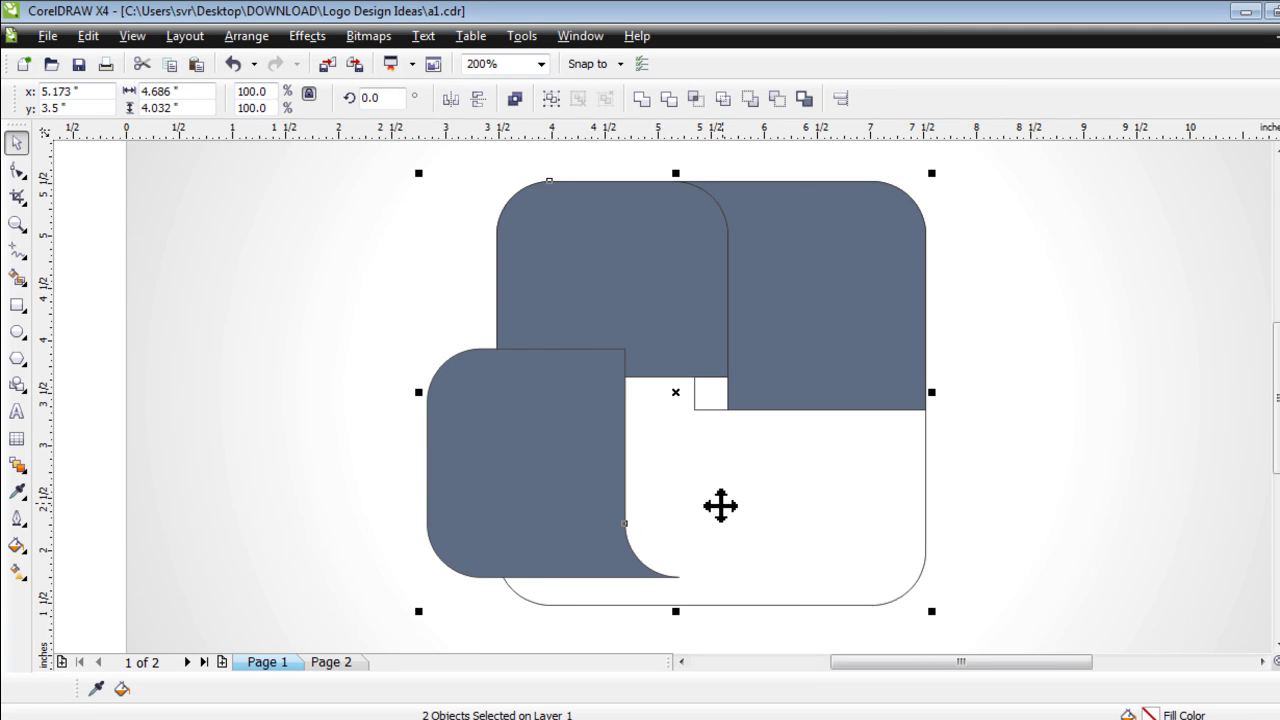
pyautogui.click(840, 98)
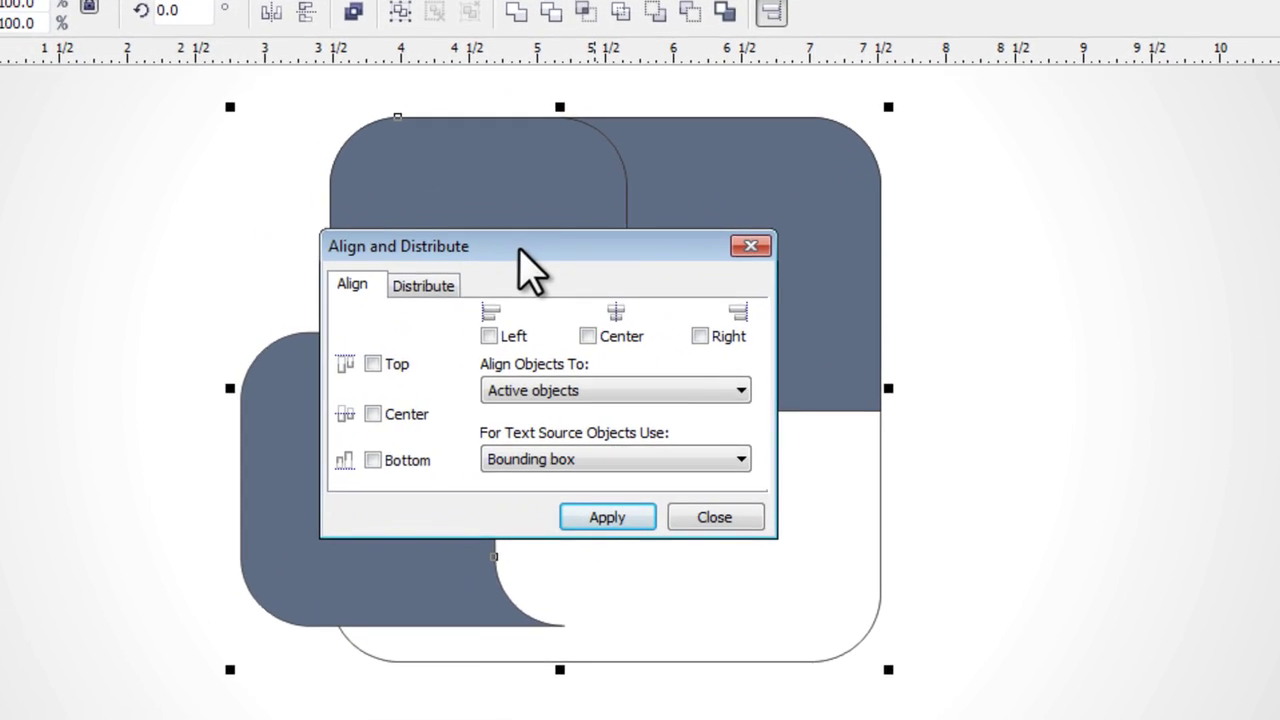
pyautogui.moveTo(530, 270); pyautogui.dragTo(1105, 262)
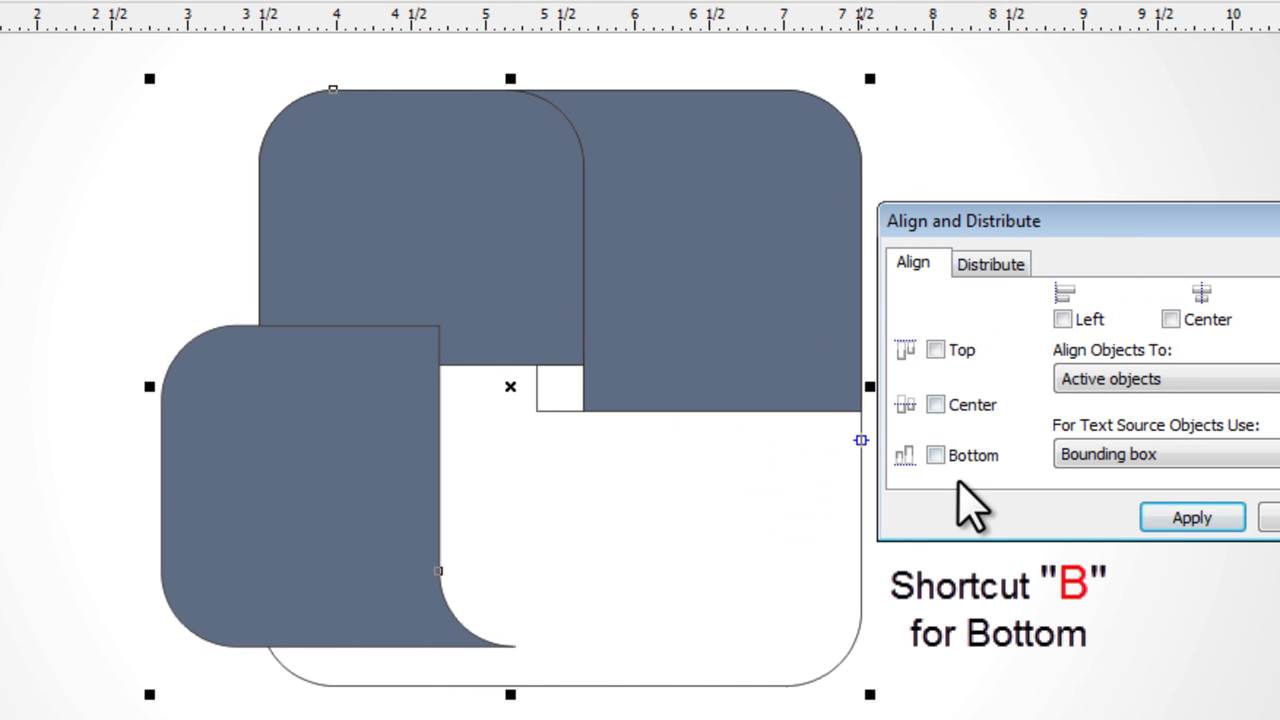
pyautogui.click(937, 457)
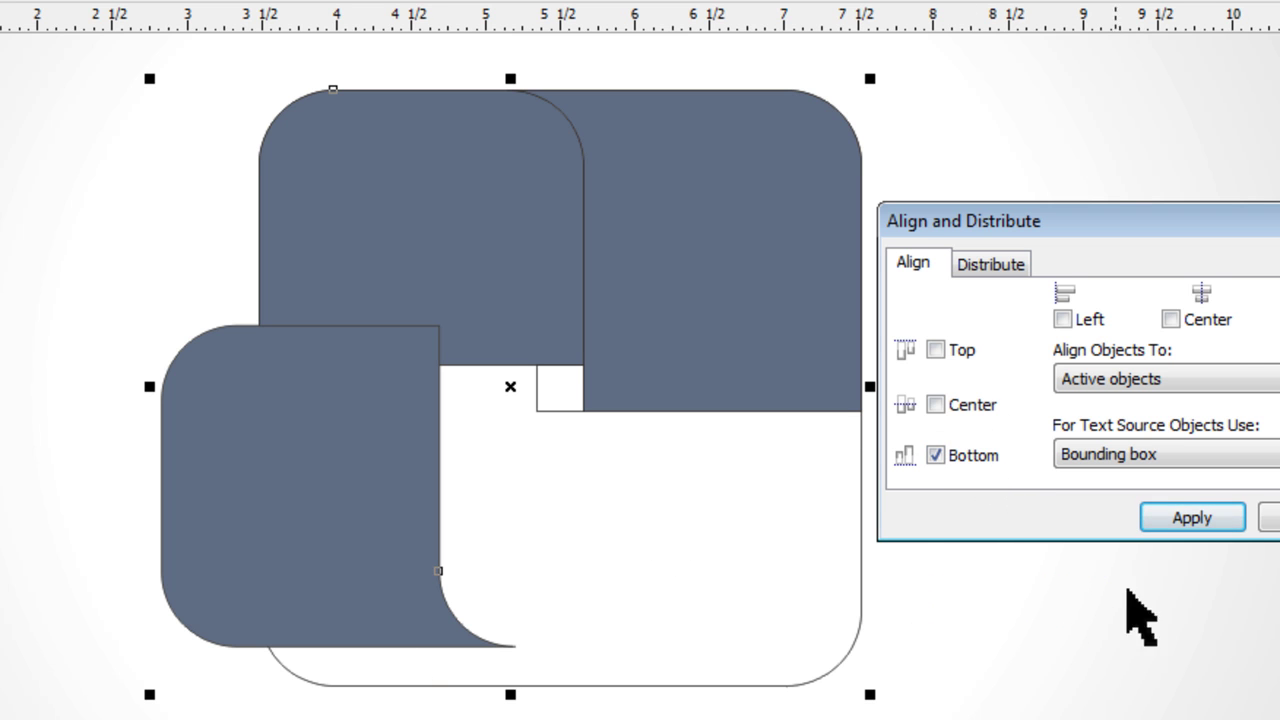
pyautogui.click(1192, 518)
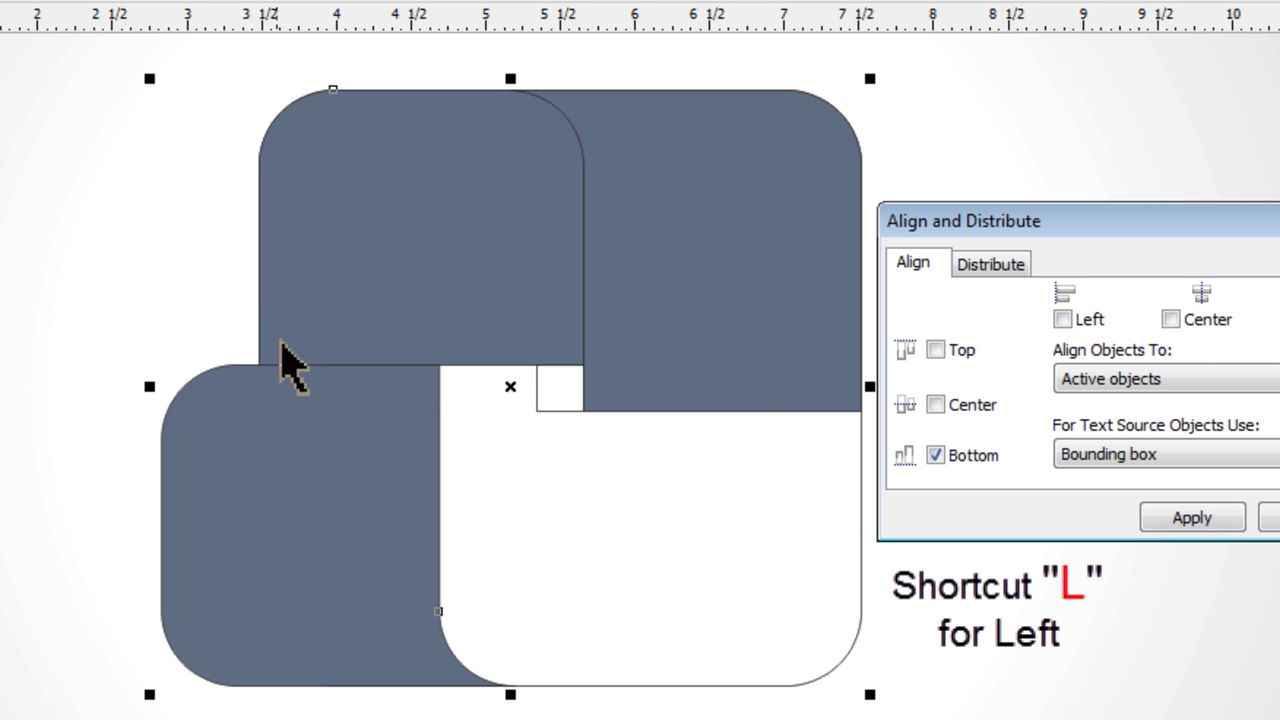
# Align the lower-left blue piece to the rounded square's left edge
pyautogui.click(1062, 319)
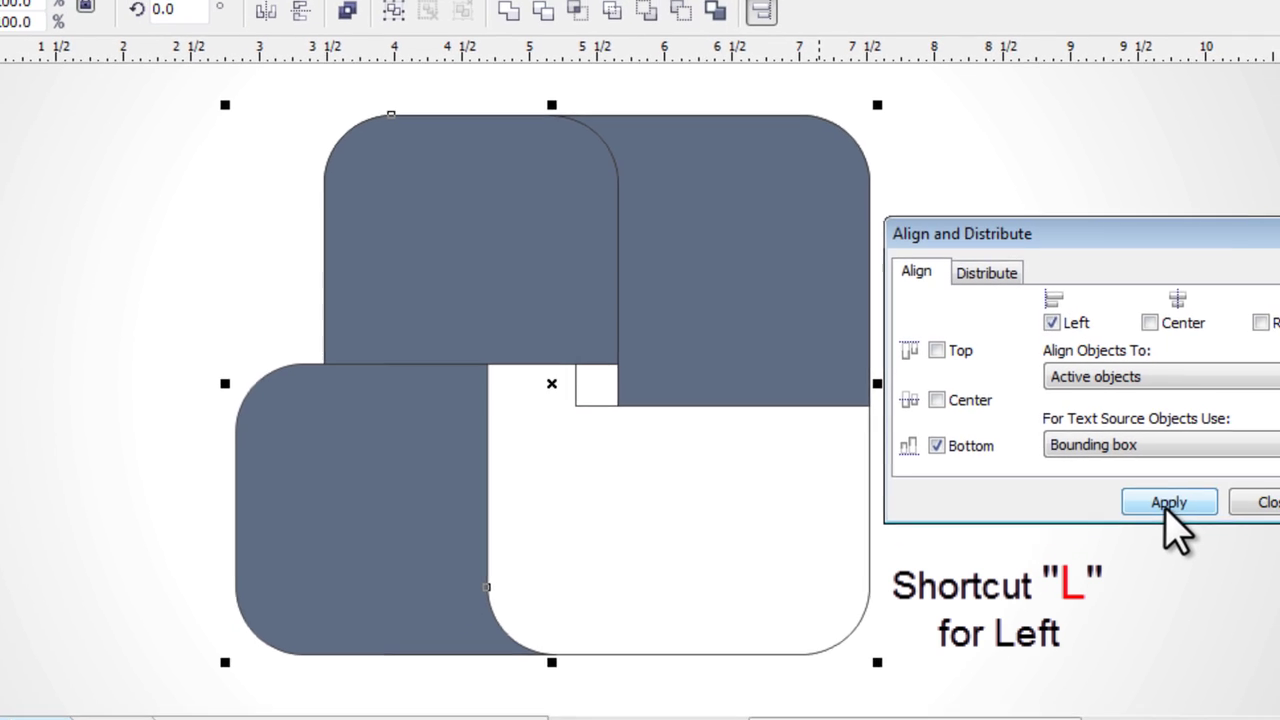
pyautogui.click(1168, 503)
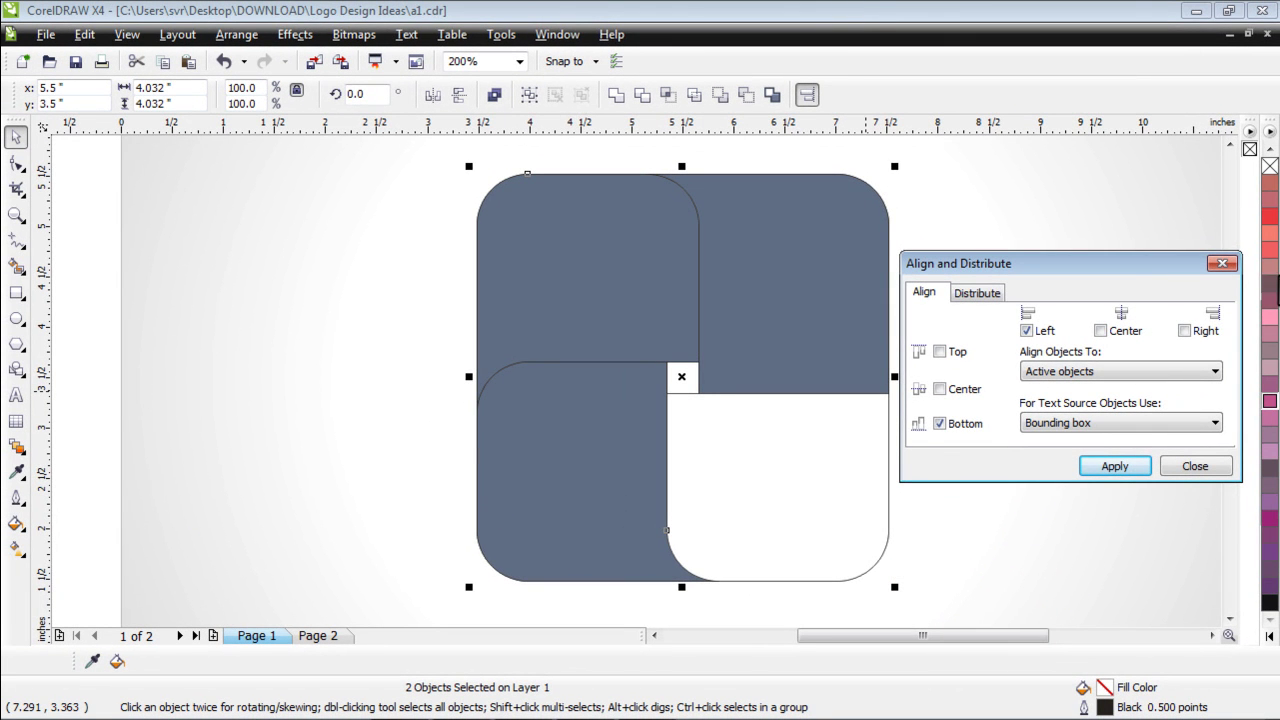
pyautogui.click(1222, 264)
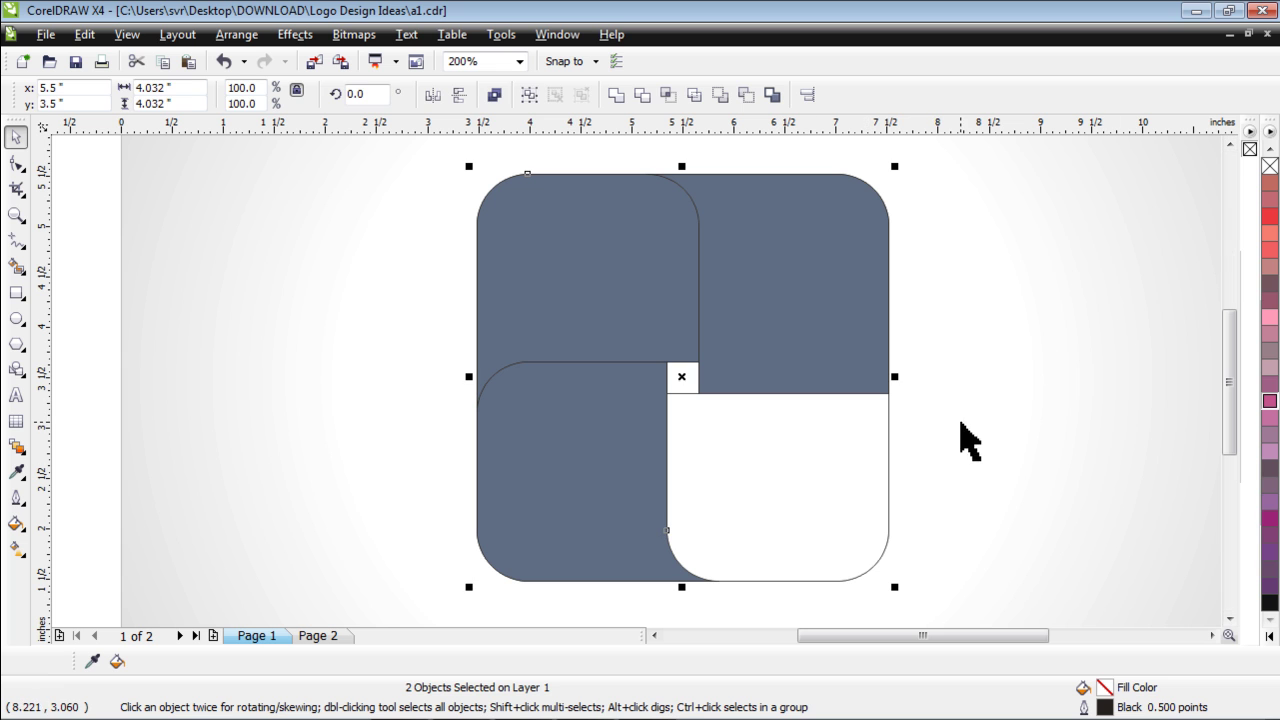
pyautogui.click(955, 455)
# Place a copy of the lower-left blue piece outside the rounded square on its right and set the copy's rotation to 0°
pyautogui.moveTo(552, 467); pyautogui.dragTo(983, 495)
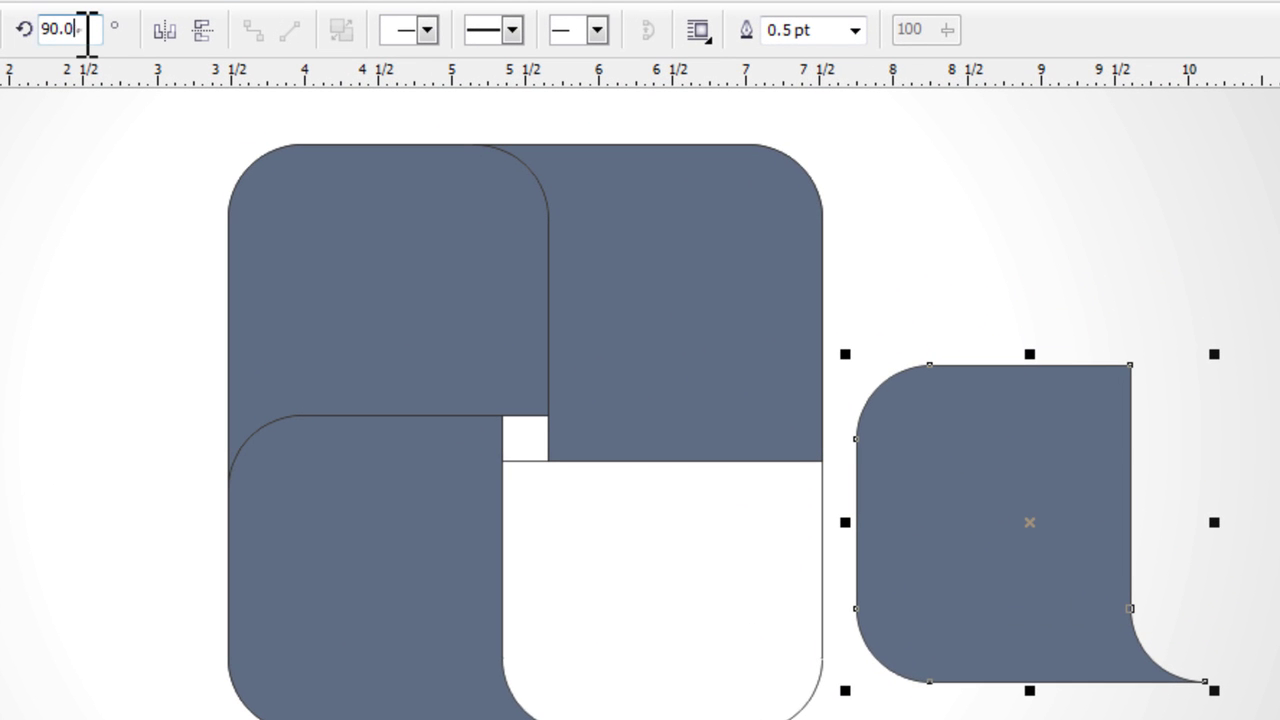
pyautogui.moveTo(88, 35); pyautogui.dragTo(14, 43)
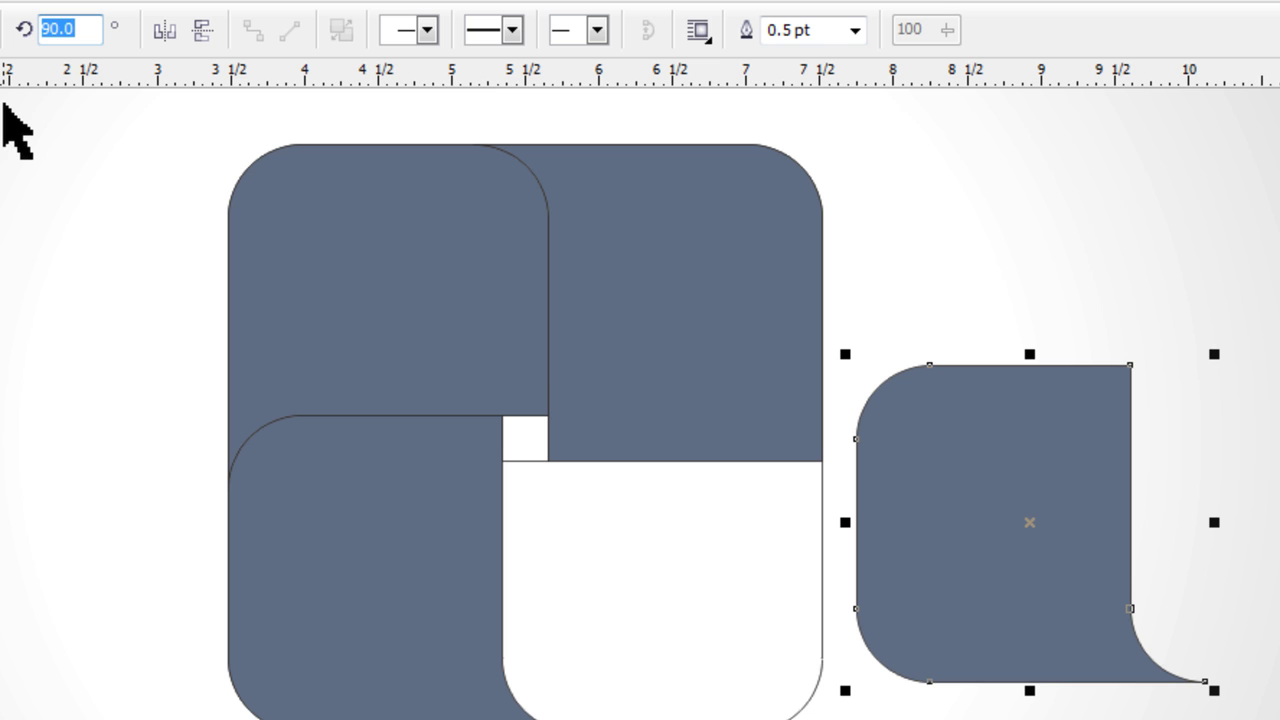
pyautogui.press('Return')
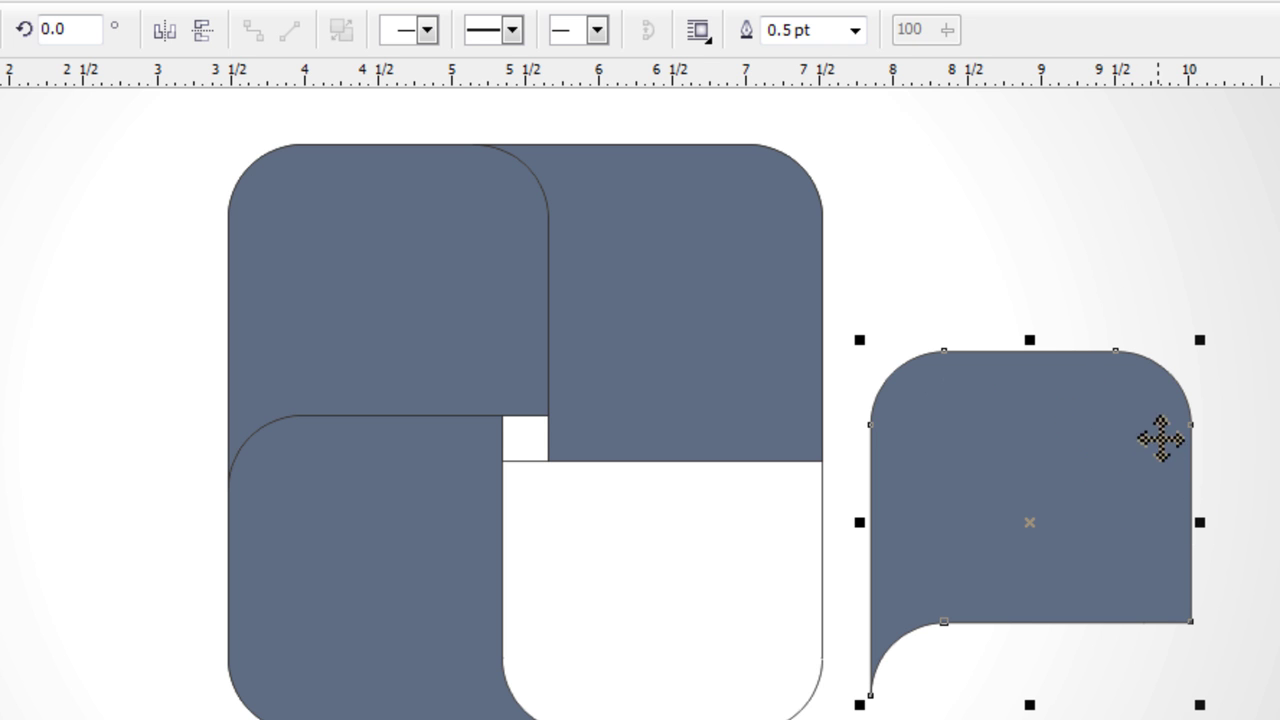
# Mirror the copied blue piece both horizontally and vertically
pyautogui.click(164, 31)
pyautogui.click(203, 32)
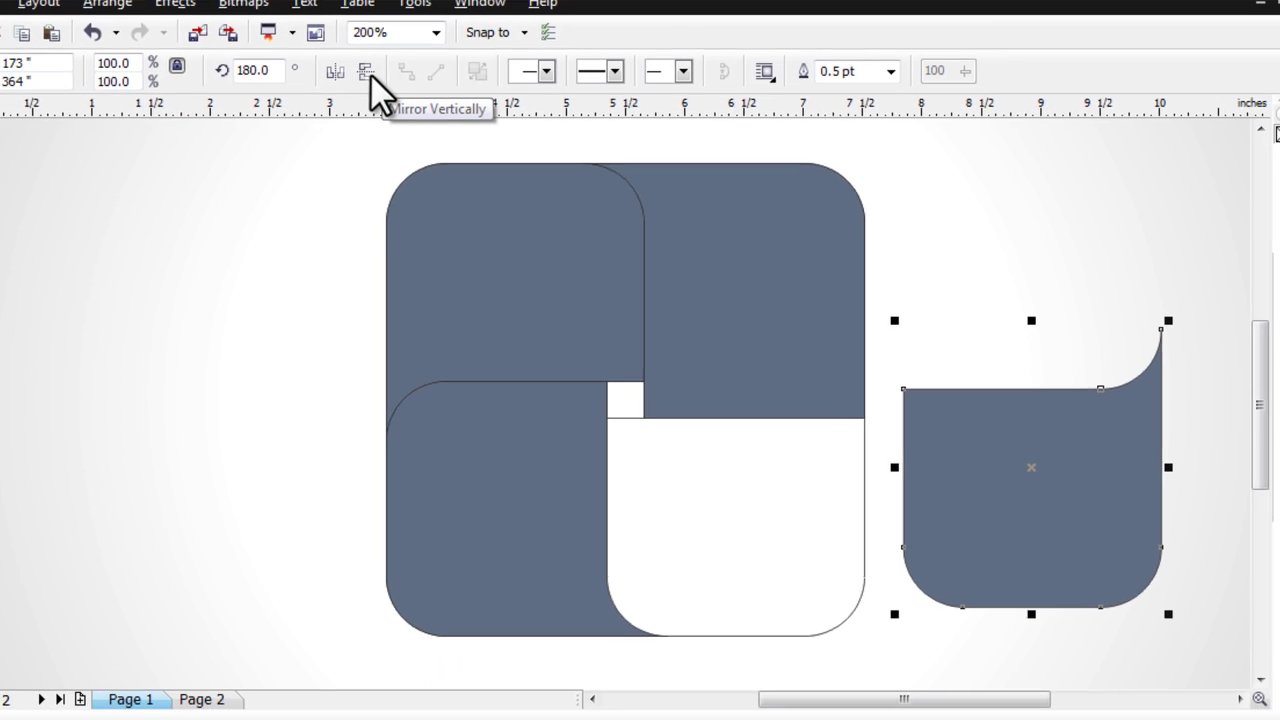
pyautogui.click(1052, 293)
# Move the mirrored copy over the rounded square's lower-right corner and align it to the square's bottom edge
pyautogui.moveTo(1129, 476); pyautogui.dragTo(909, 426)
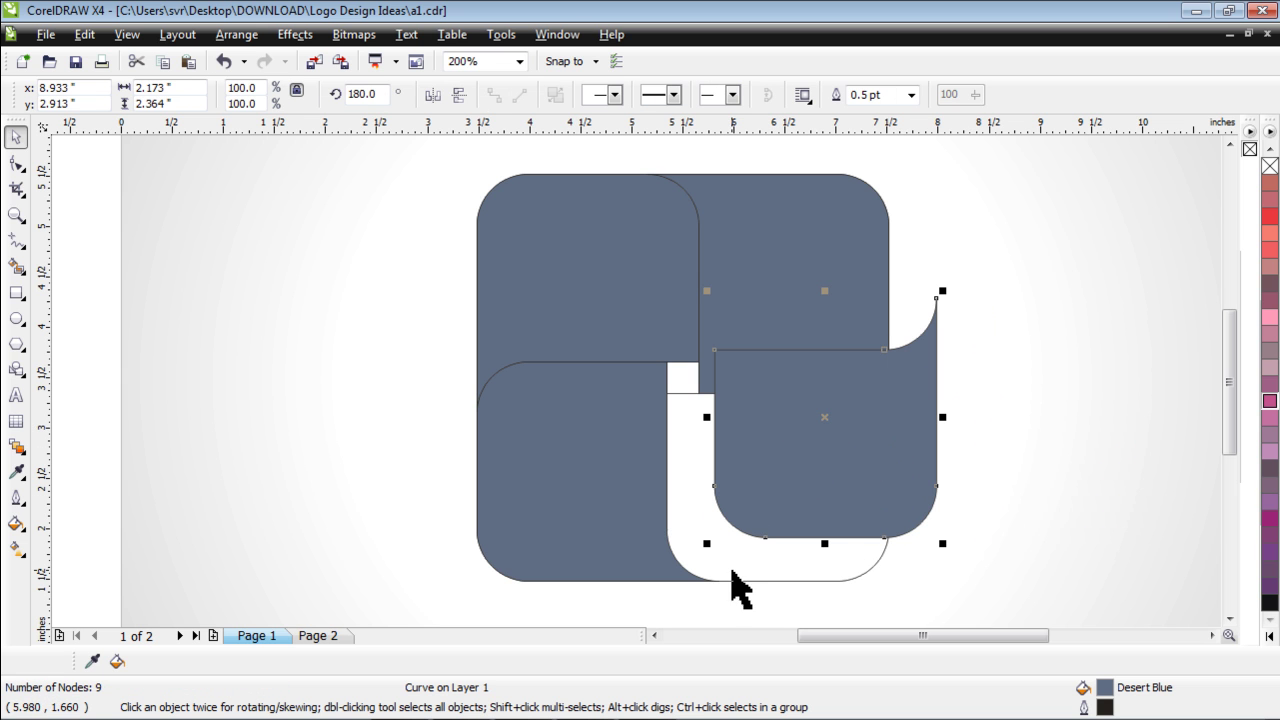
pyautogui.keyDown('shift'); pyautogui.click(763, 568); pyautogui.keyUp('shift')
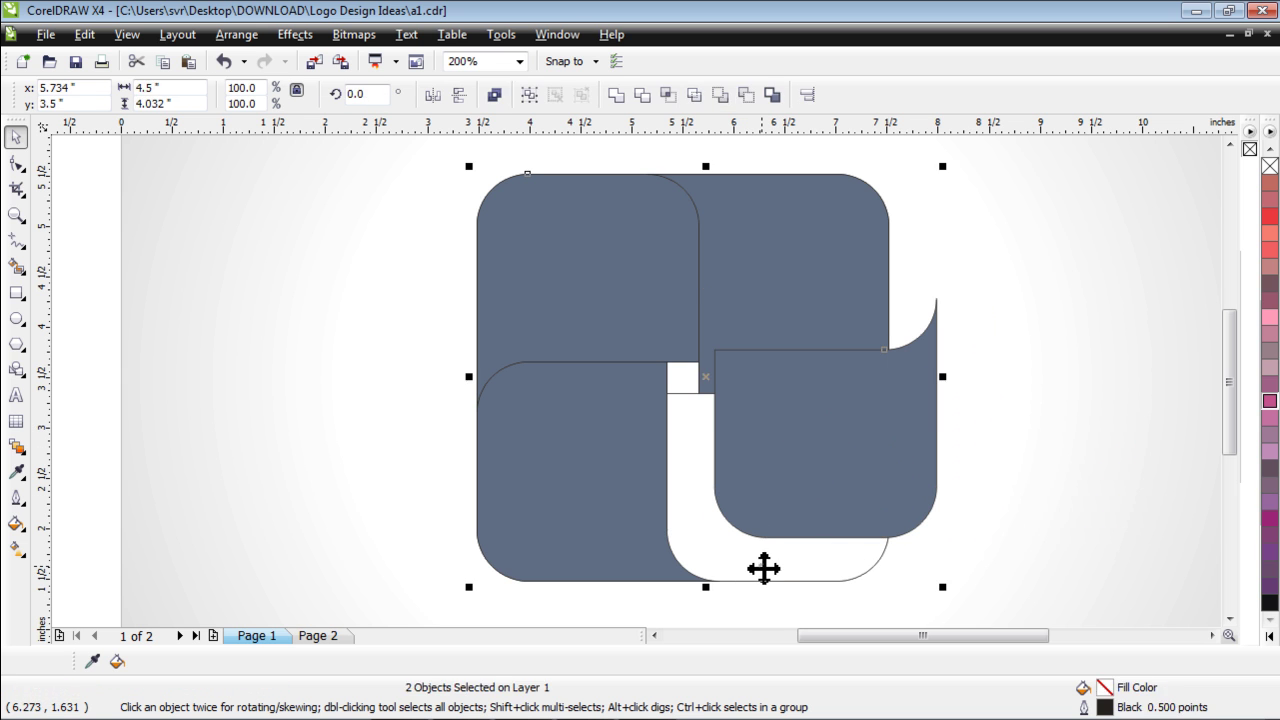
pyautogui.click(809, 95)
pyautogui.moveTo(726, 264); pyautogui.dragTo(349, 256)
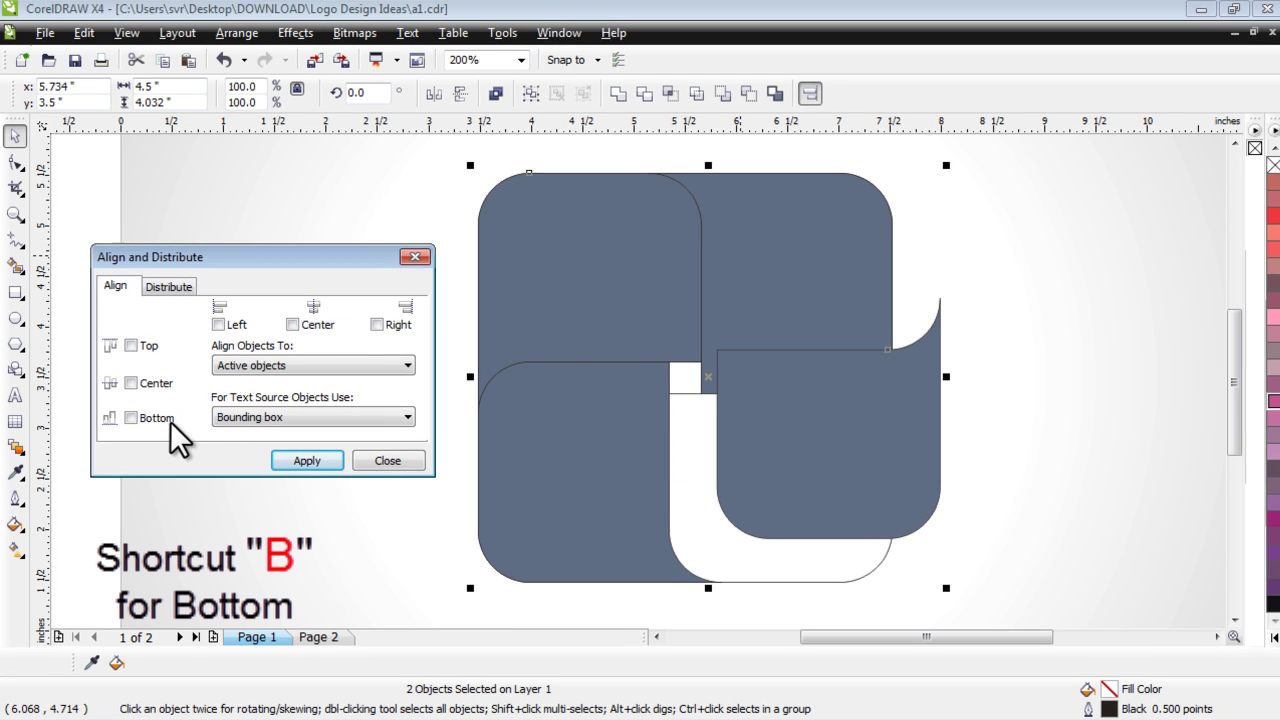
pyautogui.click(131, 418)
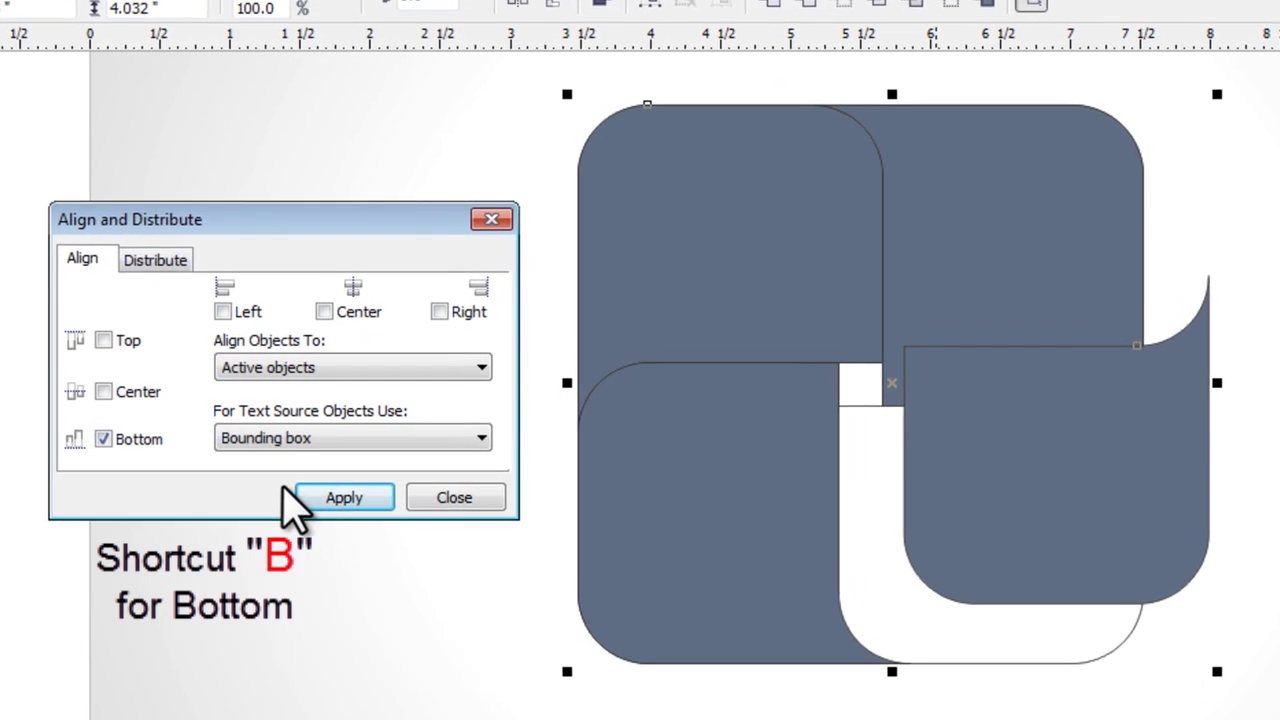
pyautogui.click(340, 497)
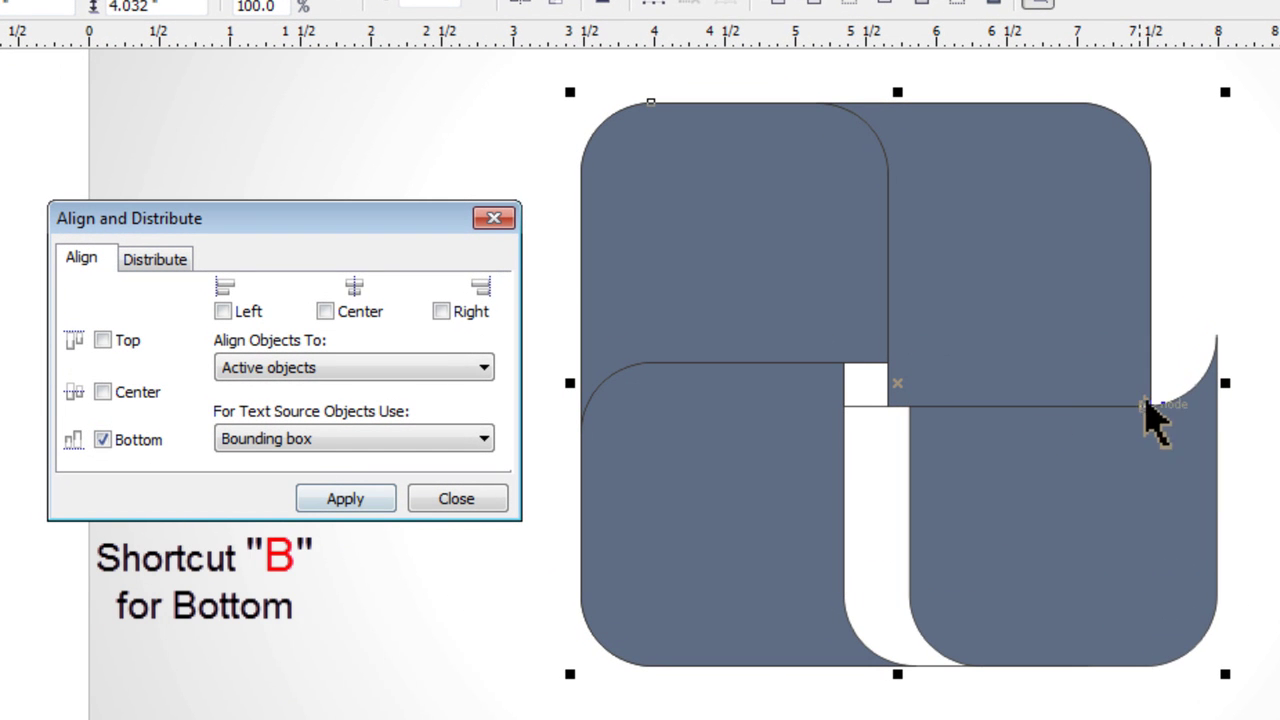
# Align the lower-right blue piece to the rounded square's right edge
pyautogui.click(441, 311)
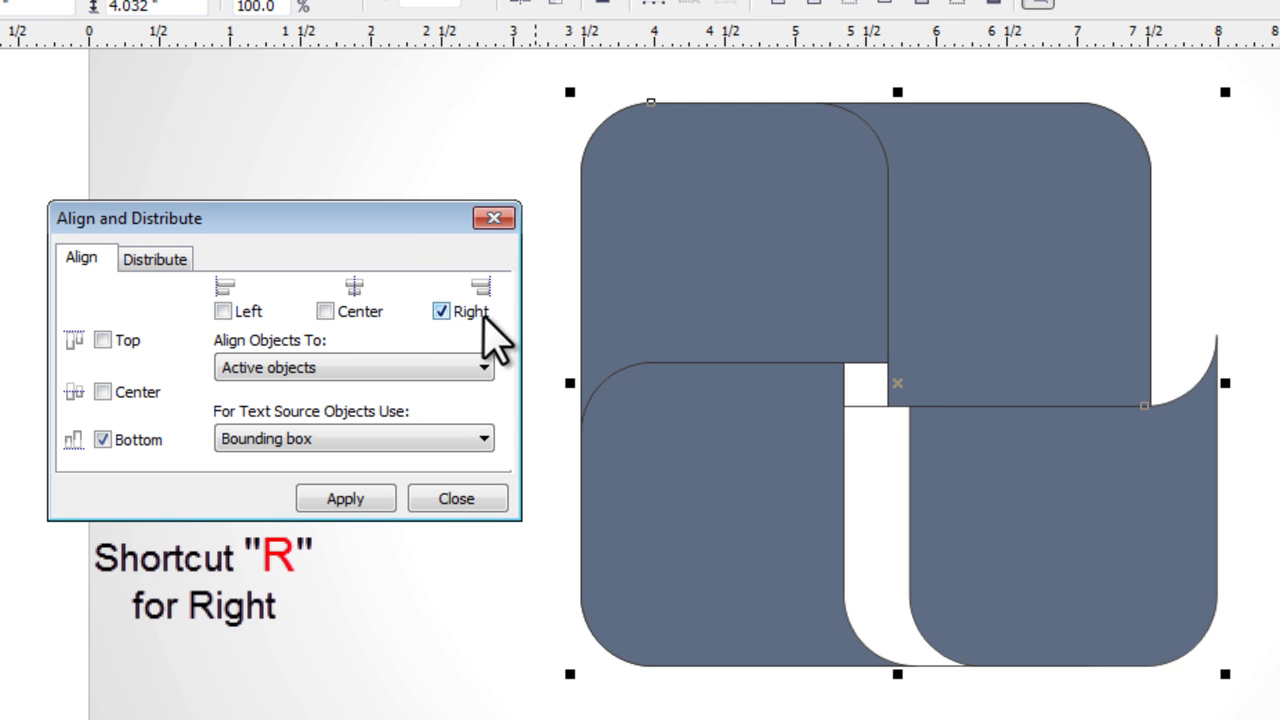
pyautogui.click(389, 496)
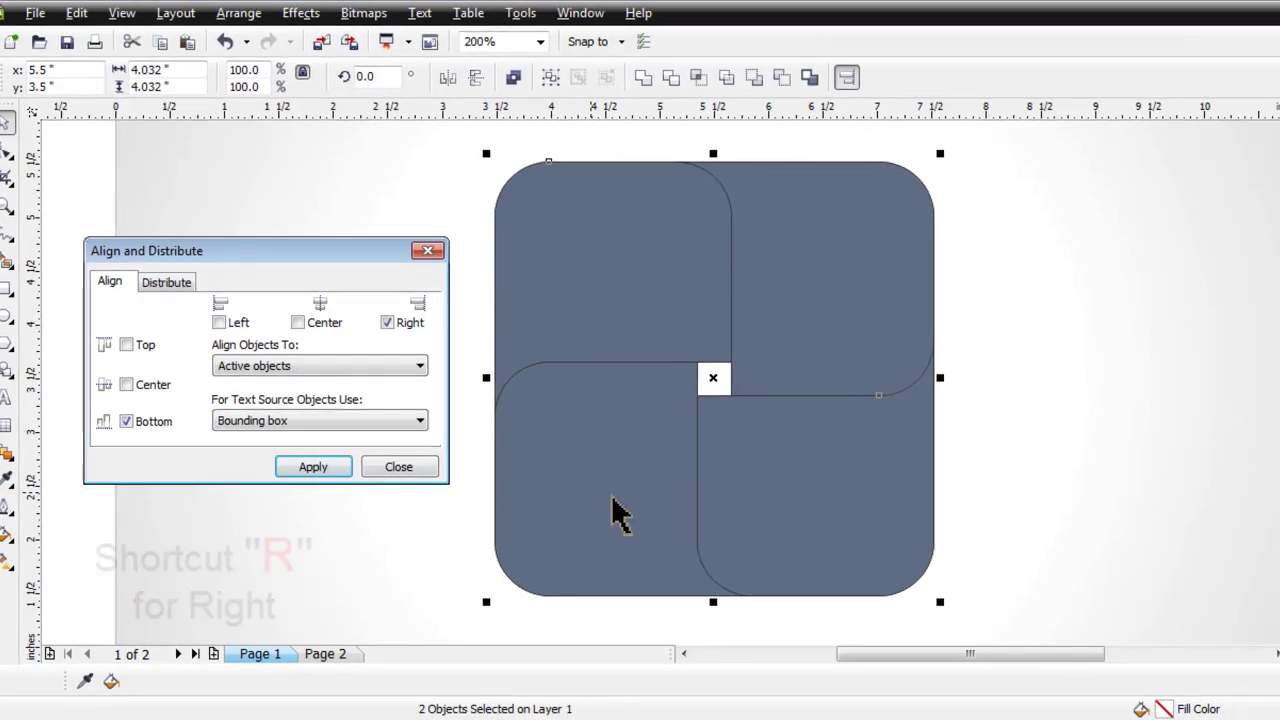
pyautogui.click(428, 251)
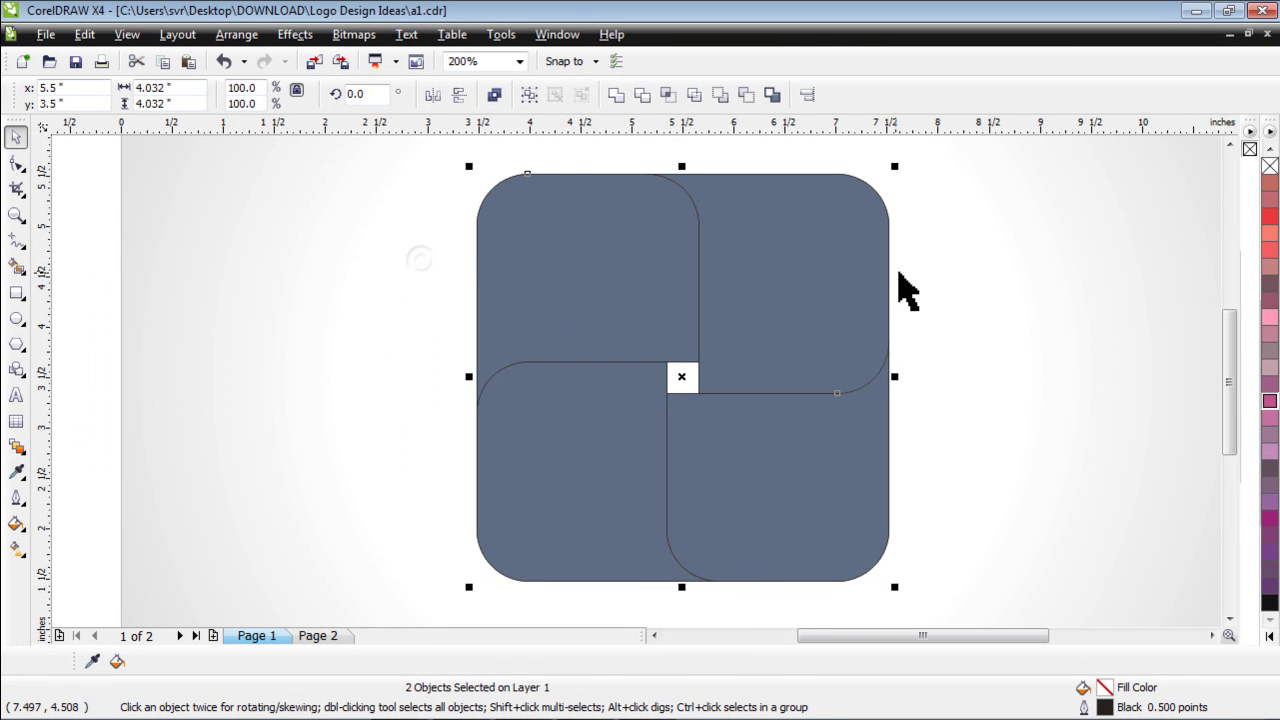
pyautogui.click(1114, 272)
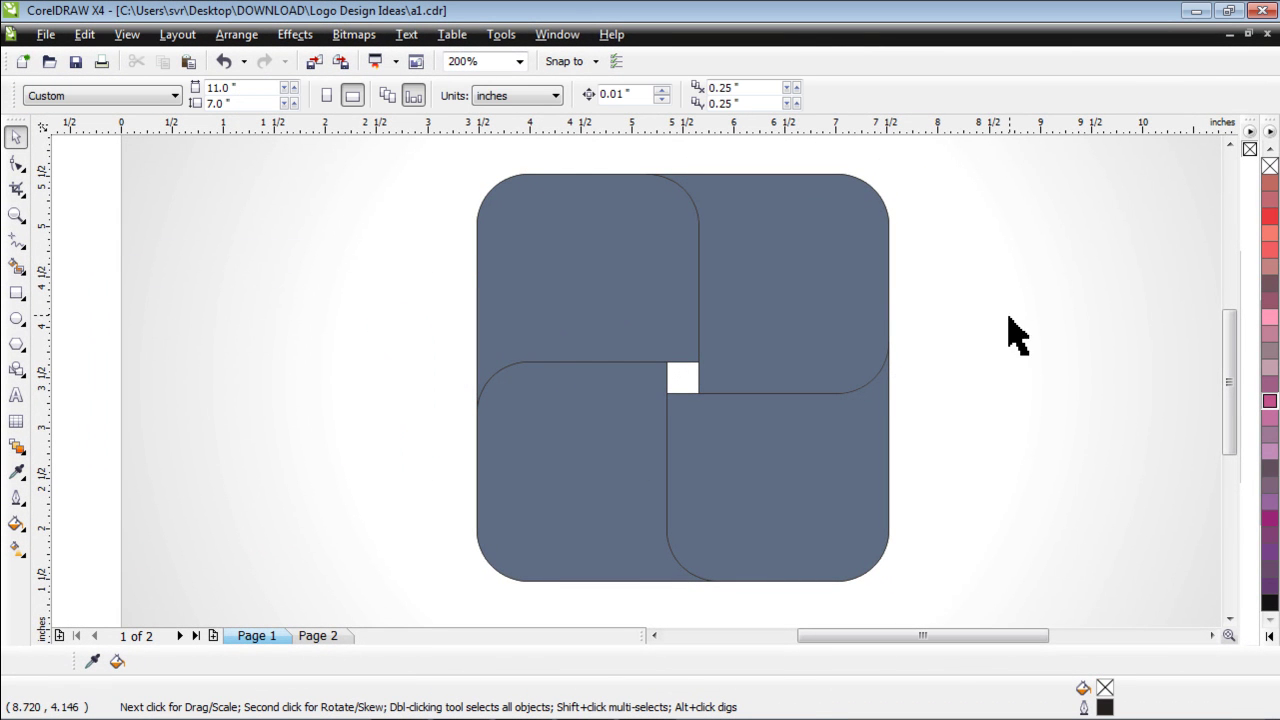
# Remove the outlines from the four blue pieces and the rounded square
pyautogui.press('F3')
pyautogui.moveTo(409, 263); pyautogui.dragTo(712, 509)
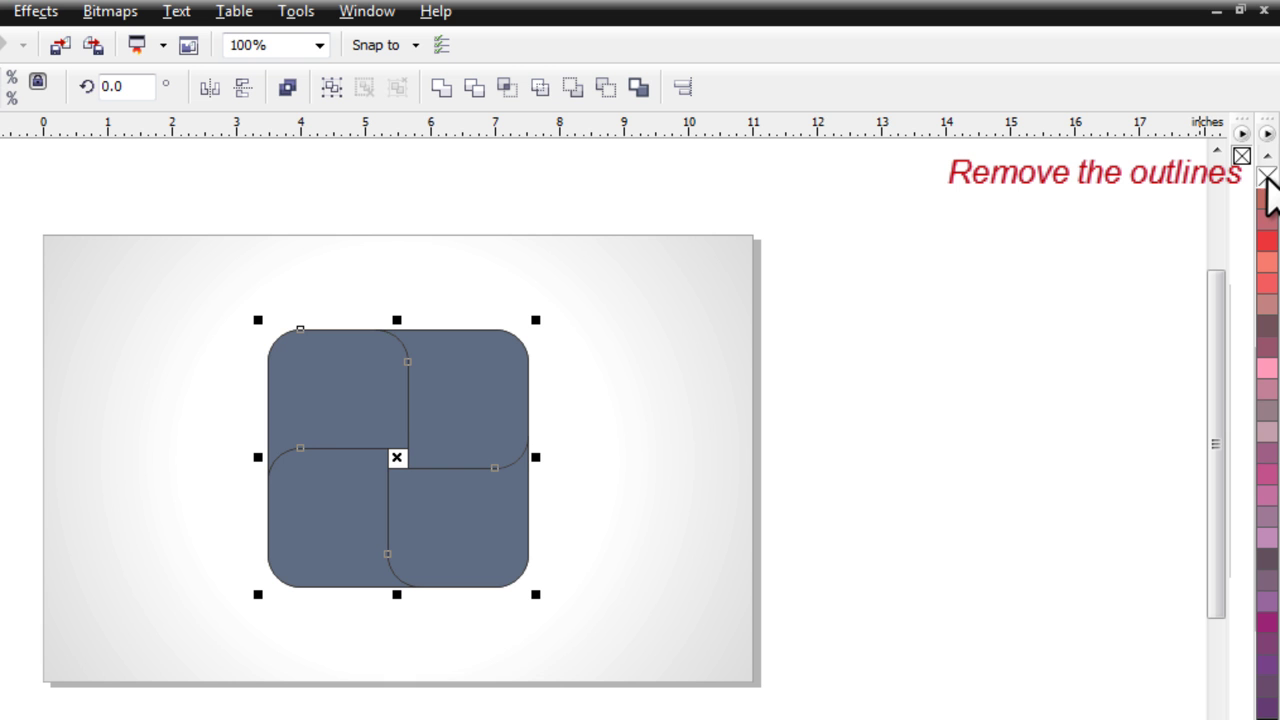
pyautogui.rightClick(1267, 177)
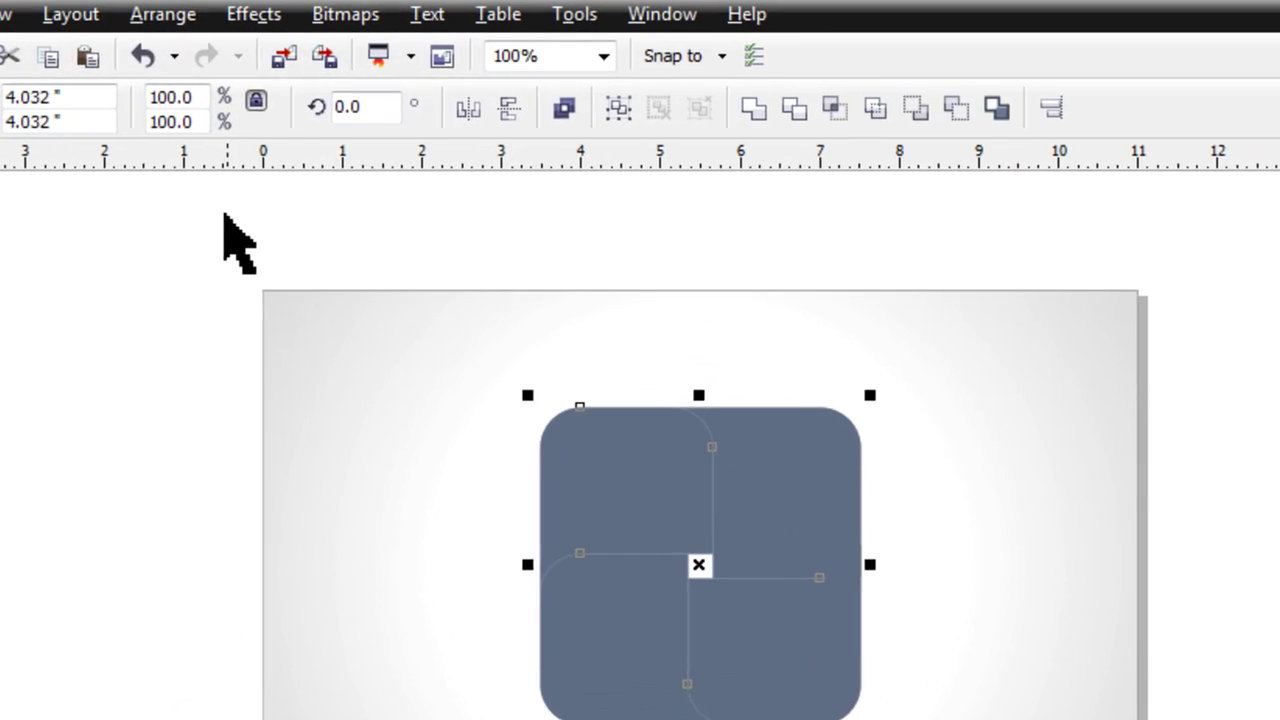
# Rotate the whole logo by 45° so it stands as a diamond
pyautogui.doubleClick(378, 108)
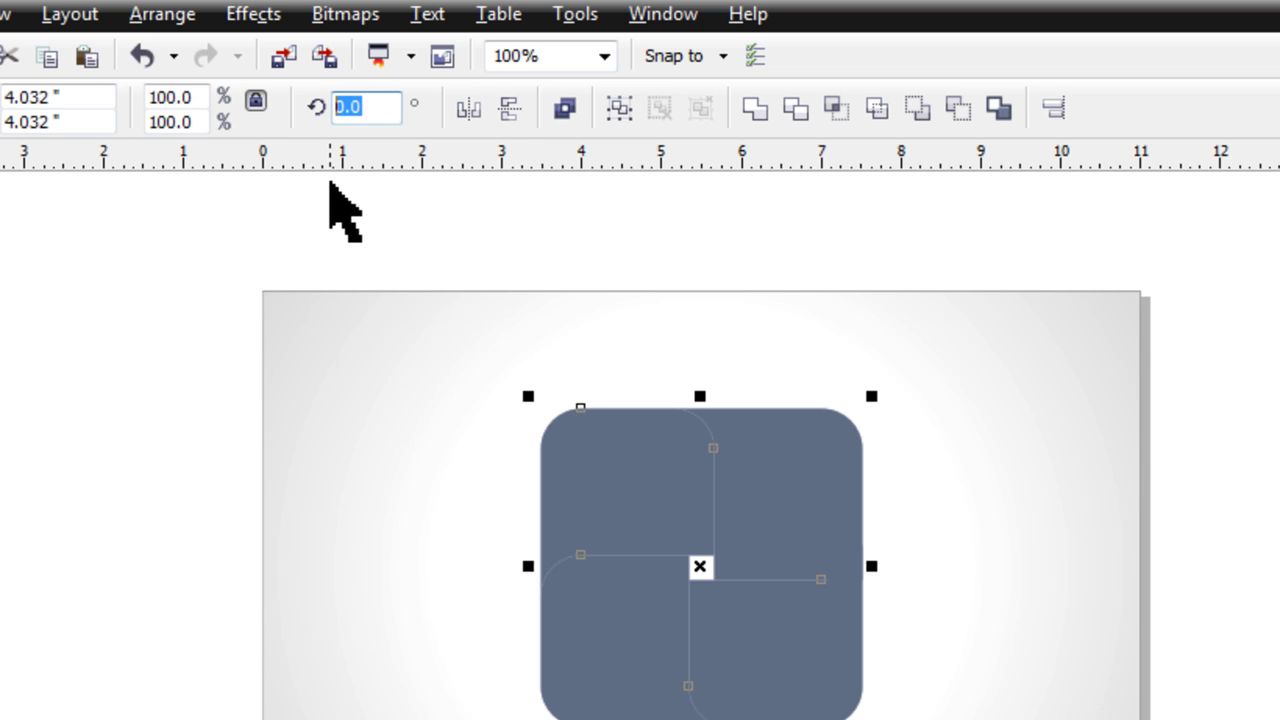
pyautogui.write('45')
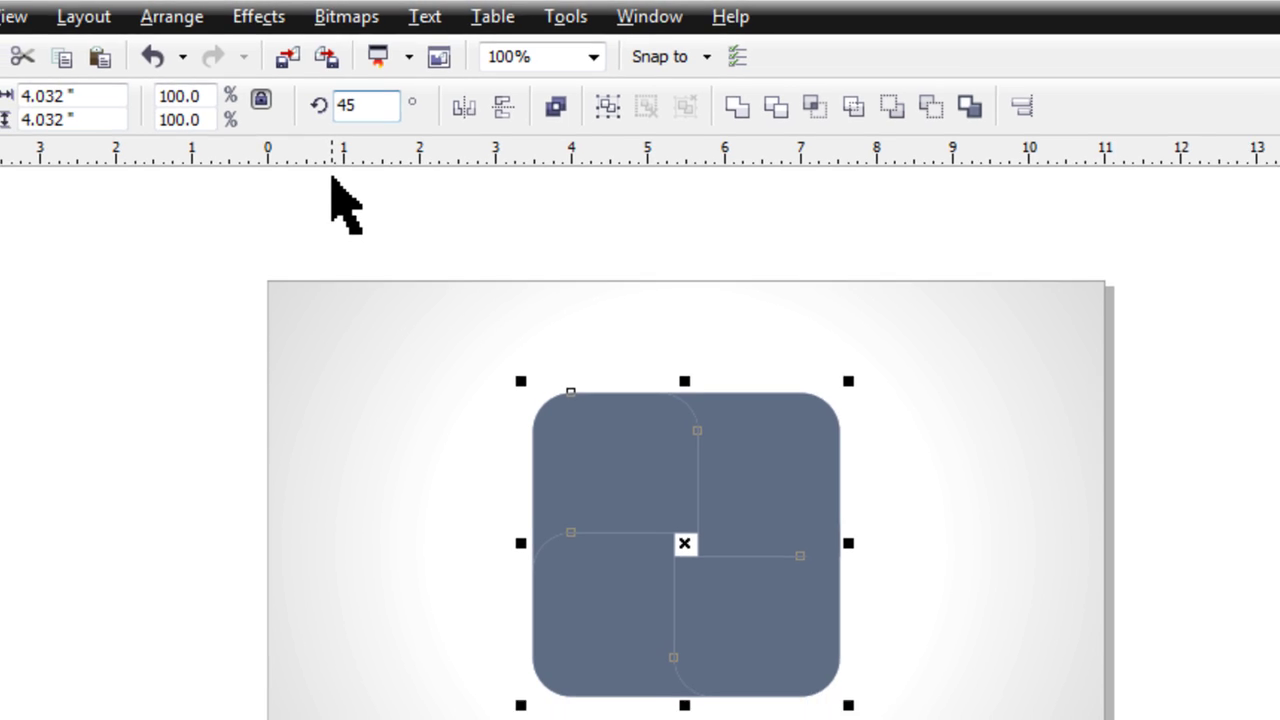
pyautogui.press('Return')
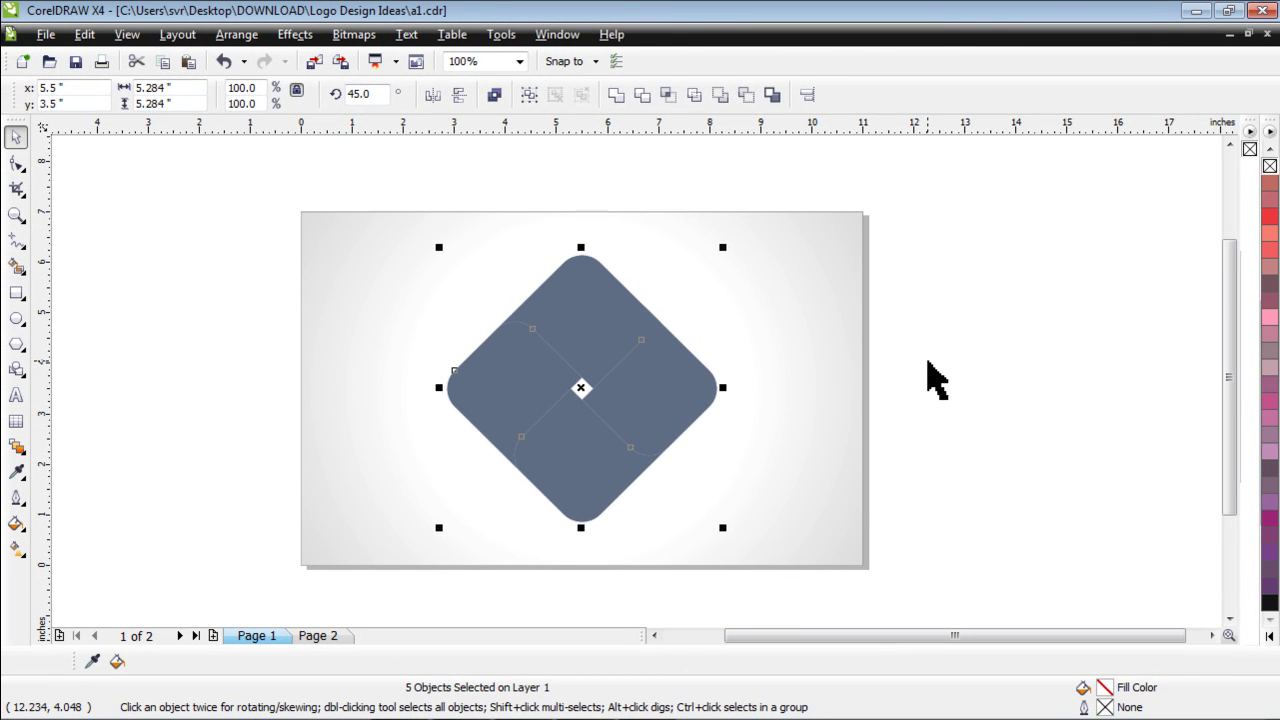
pyautogui.click(1012, 409)
# Apply a linear fountain fill to the diamond's top piece with the Interactive Fill tool, from its upper-left edge to its lower-right edge
pyautogui.scroll(1, 553, 390)
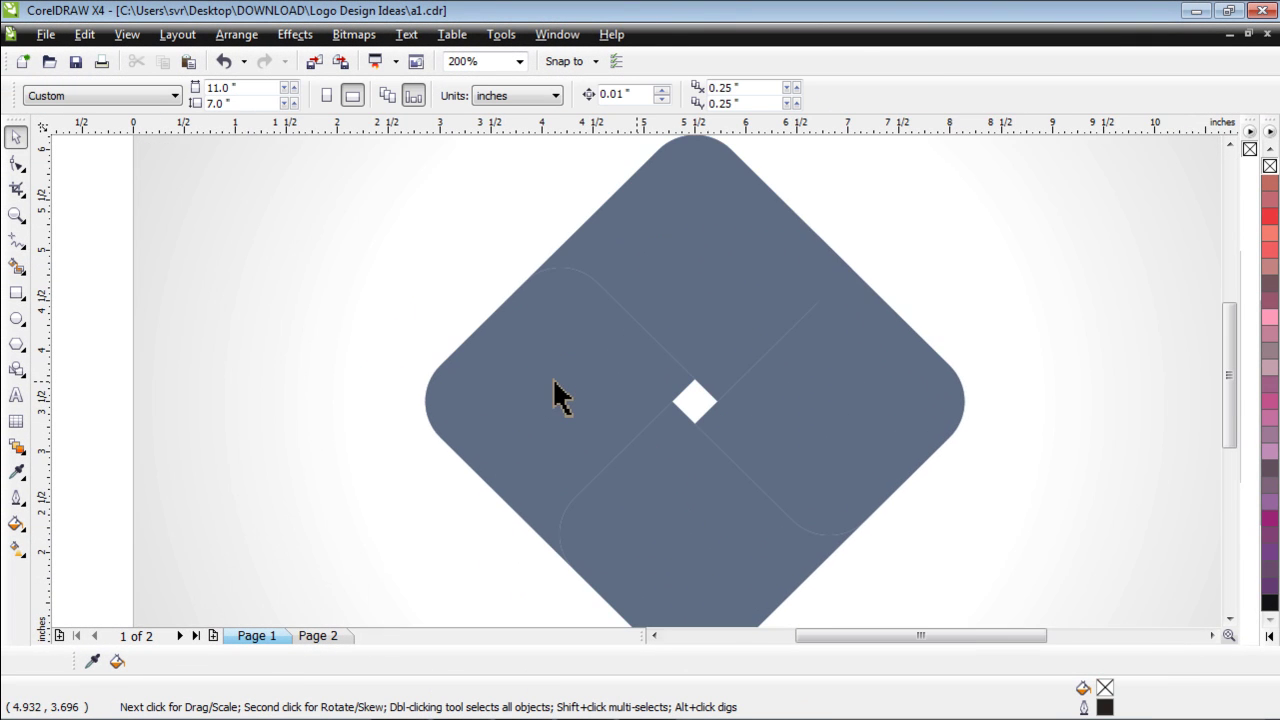
pyautogui.scroll(-1, 637, 394)
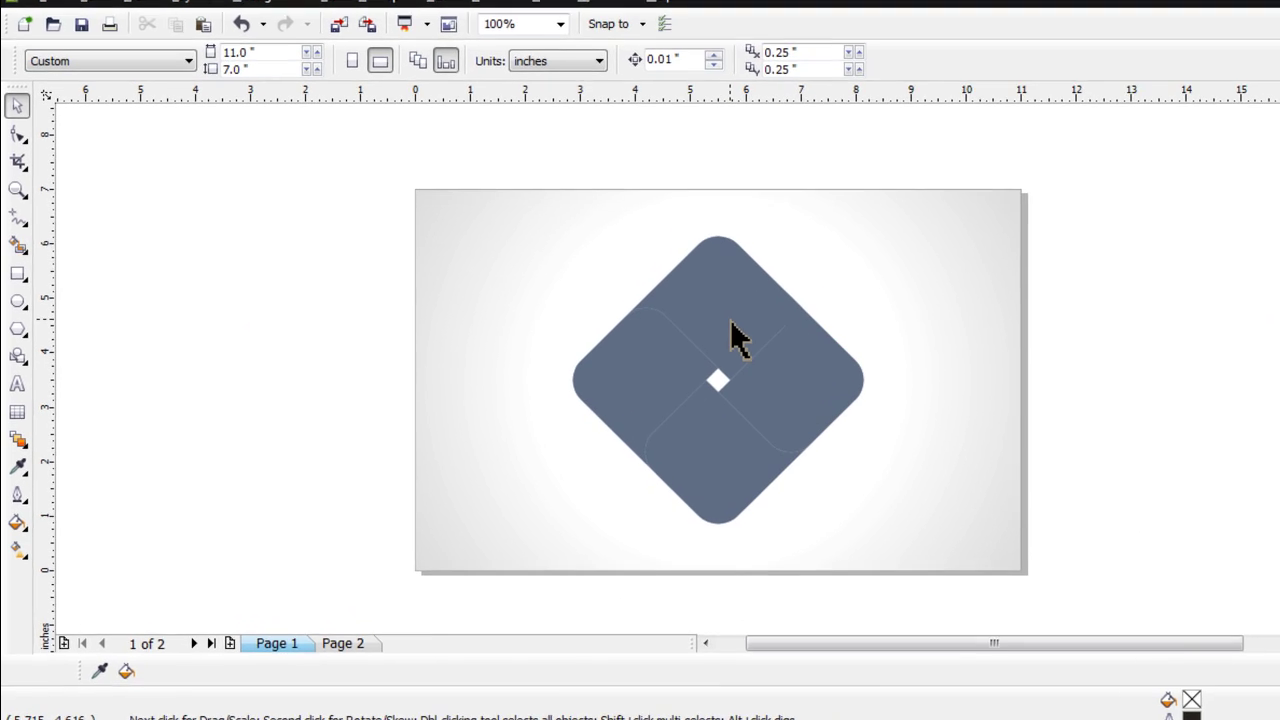
pyautogui.click(728, 330)
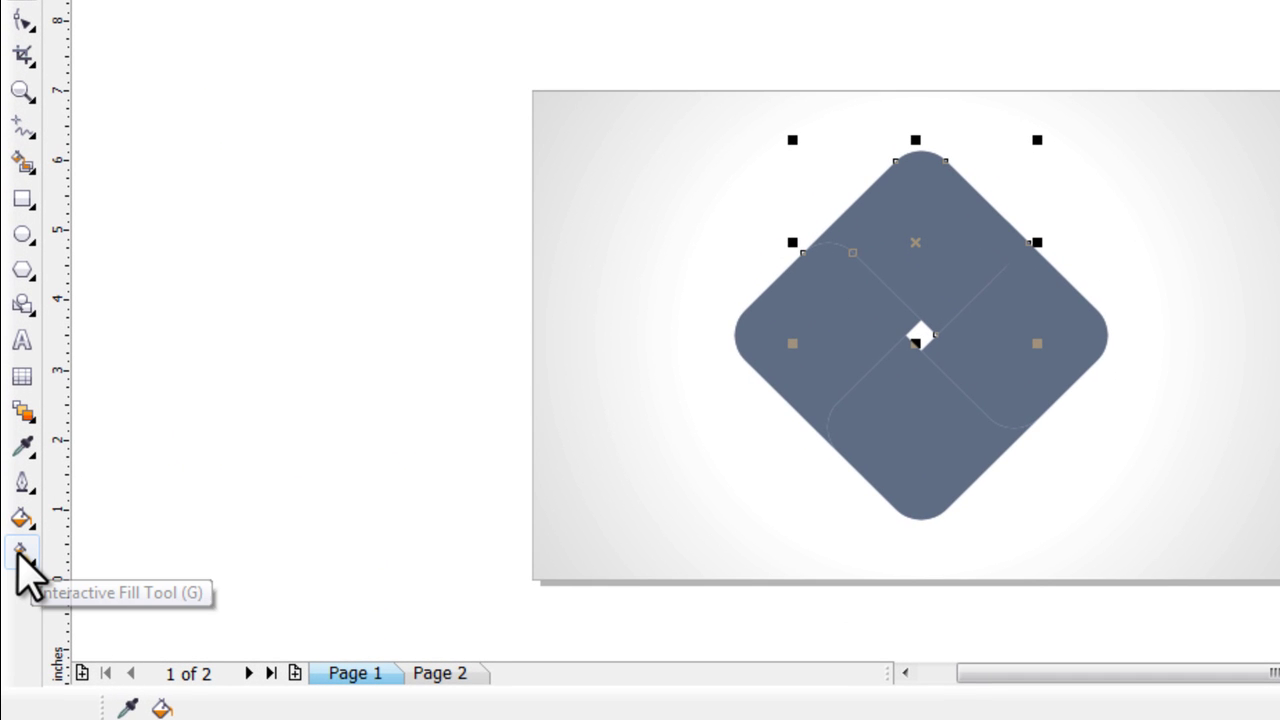
pyautogui.click(20, 553)
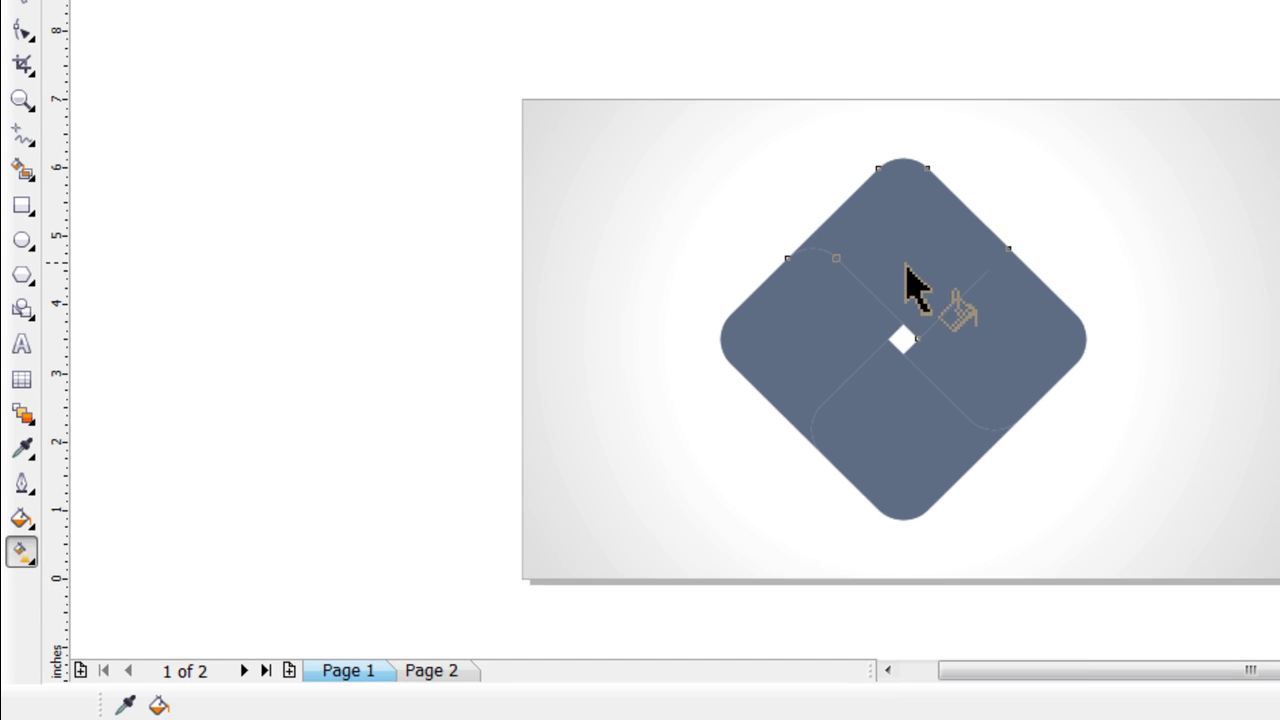
pyautogui.scroll(2, 916, 292)
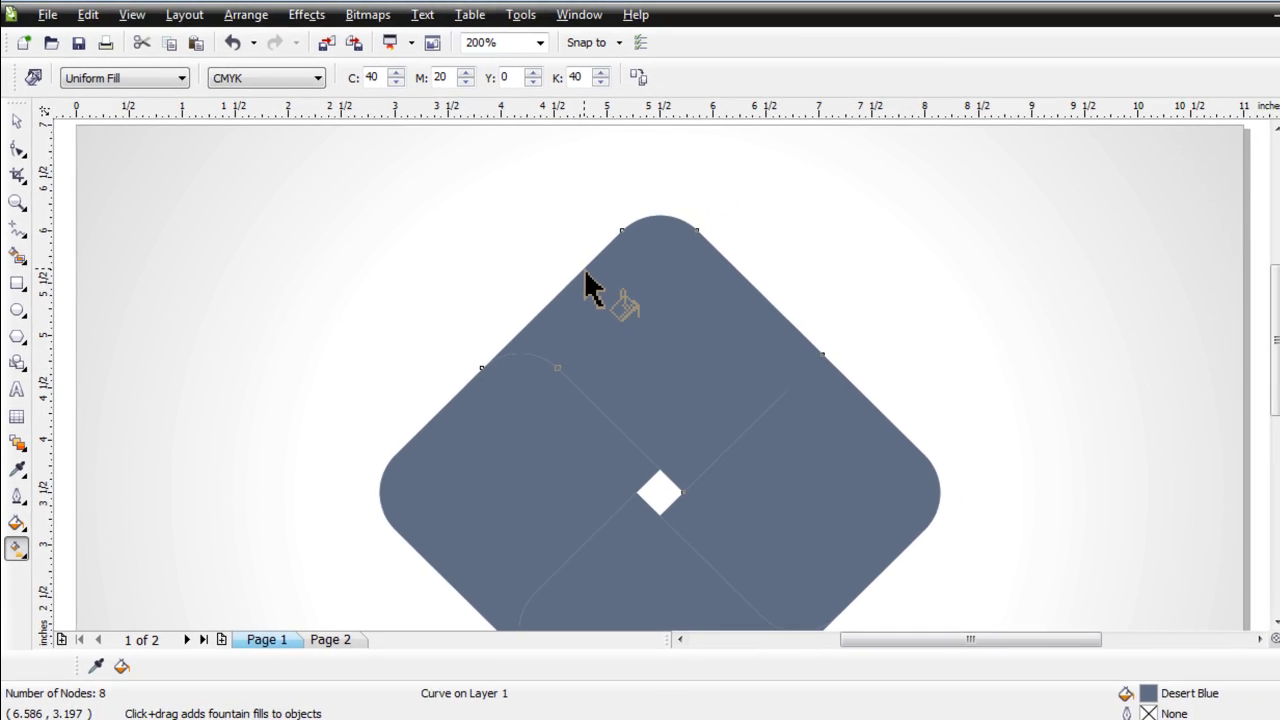
pyautogui.moveTo(584, 268); pyautogui.dragTo(716, 437)
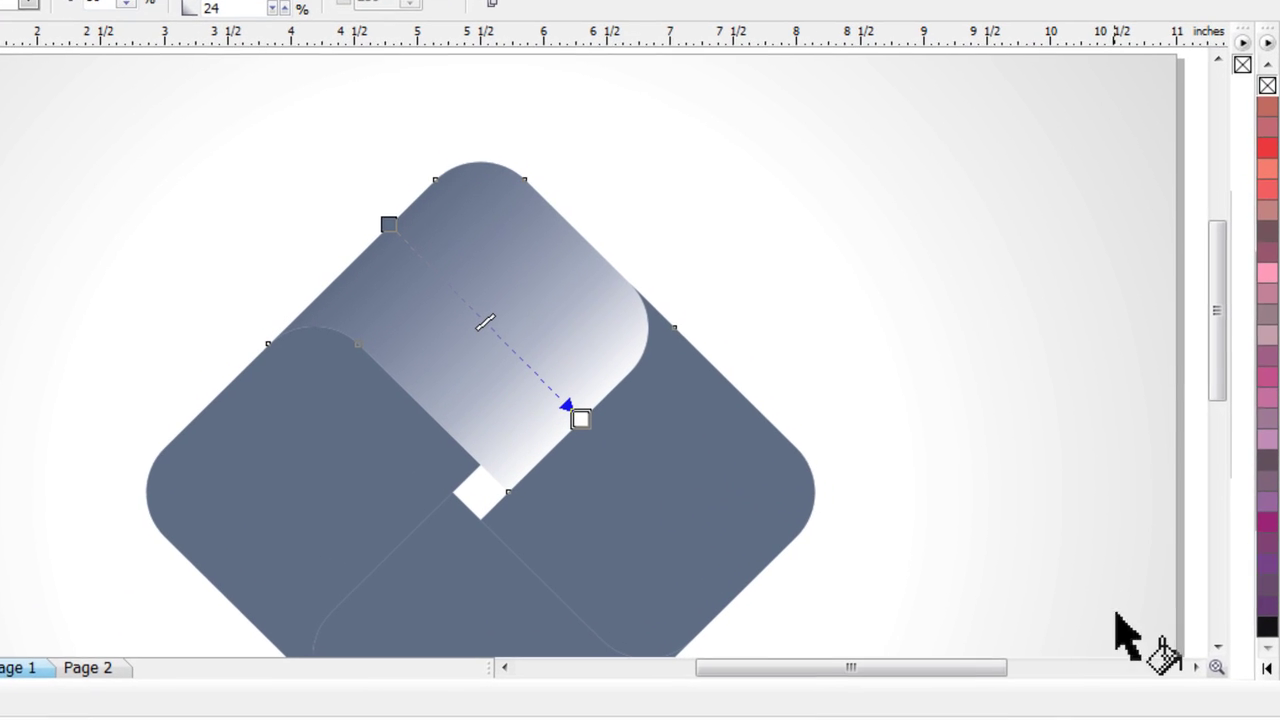
# Color the top piece's gradient blue at its start, light blue and blue at two intermediate stops, and dark purple at its end
pyautogui.click(1267, 668)
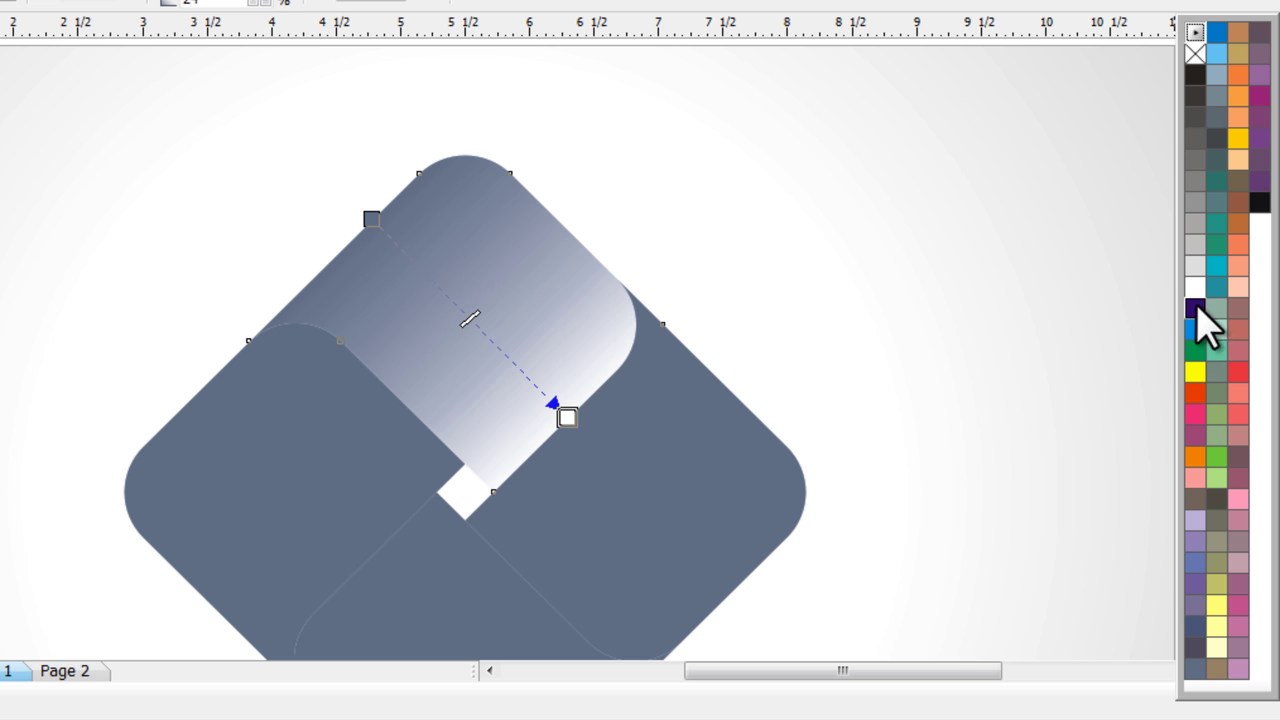
pyautogui.moveTo(1197, 306); pyautogui.dragTo(568, 420)
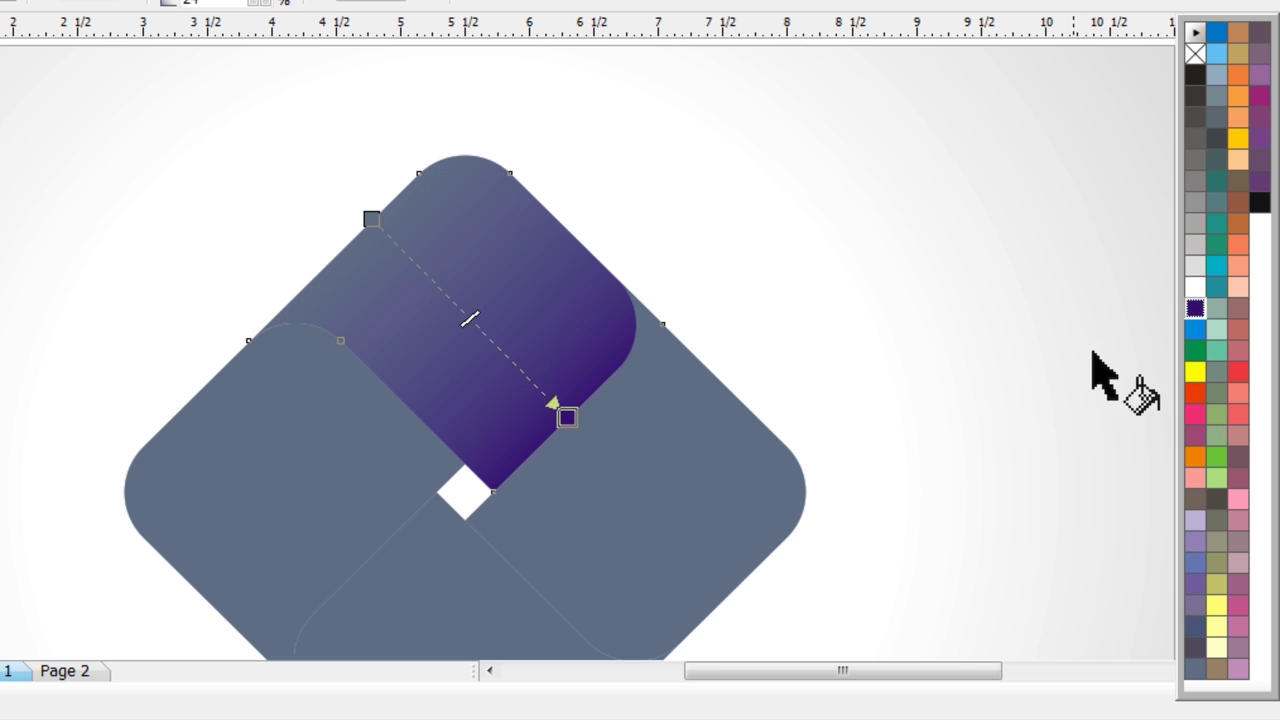
pyautogui.moveTo(1197, 330); pyautogui.dragTo(499, 348)
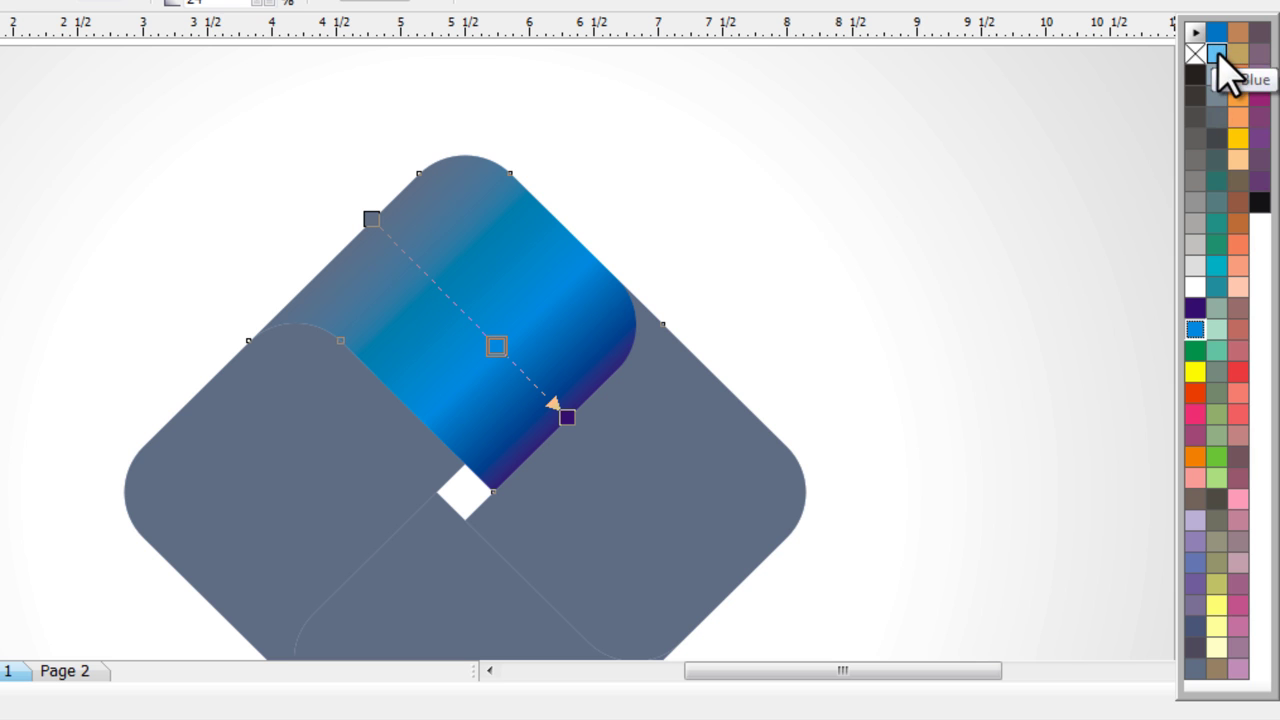
pyautogui.moveTo(1218, 54); pyautogui.dragTo(424, 274)
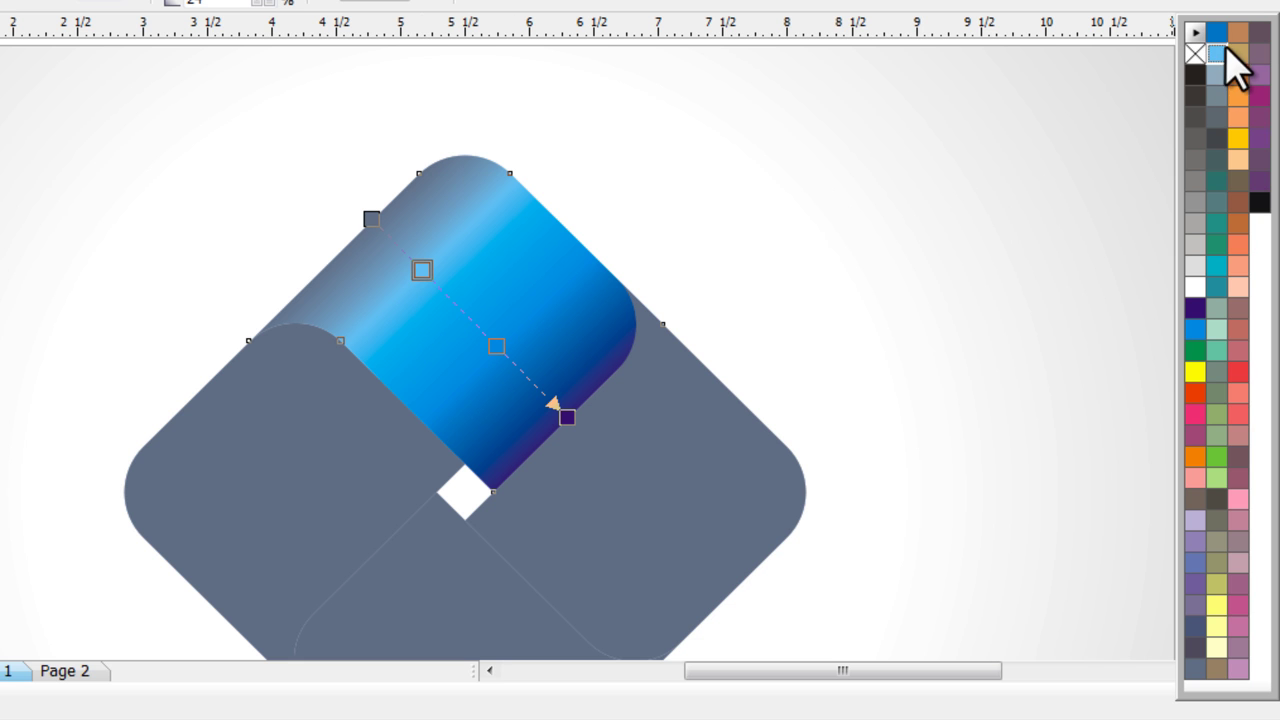
pyautogui.moveTo(1199, 333); pyautogui.dragTo(371, 220)
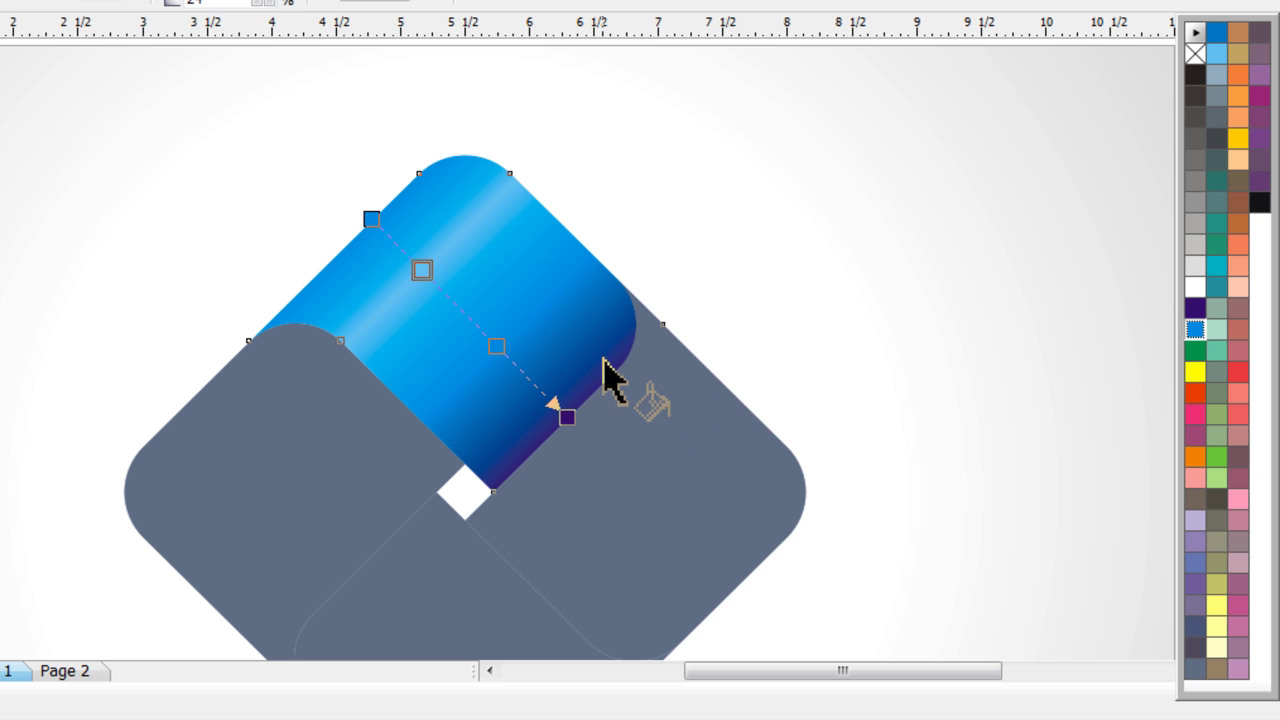
# Shift the gradient's middle blue stop slightly towards the light blue one and deselect the top piece
pyautogui.click(504, 352)
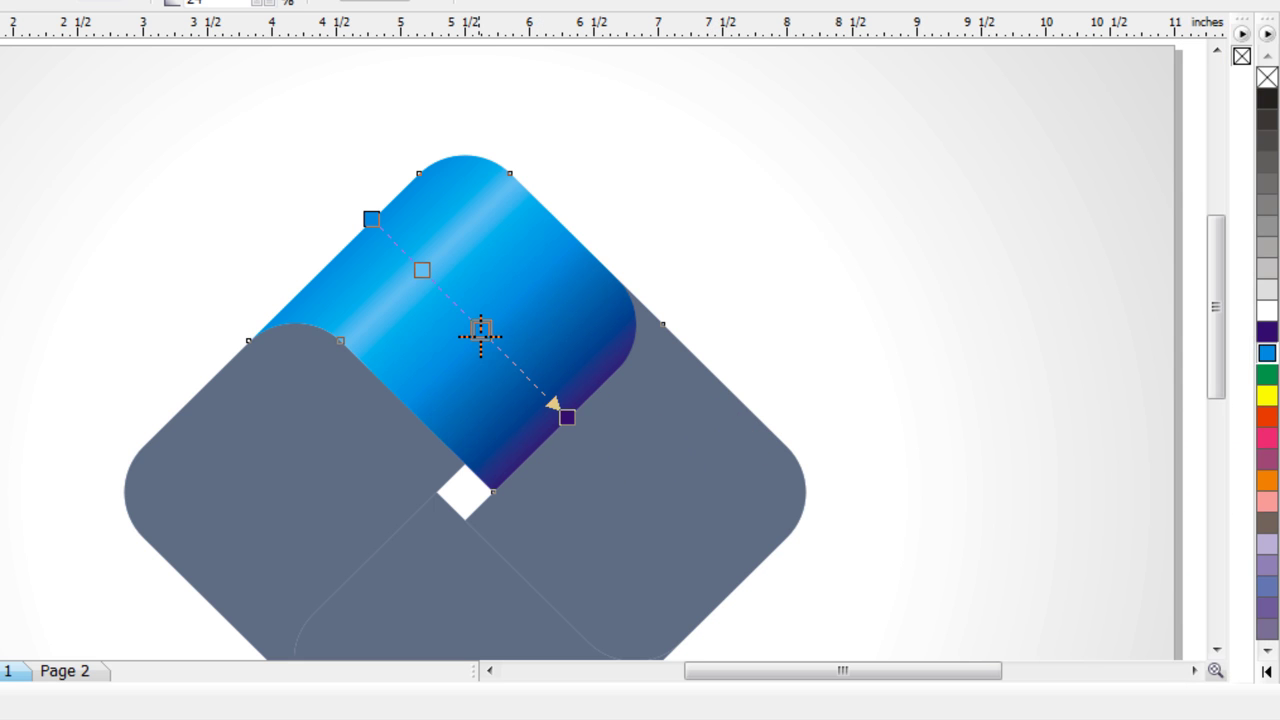
pyautogui.scroll(-1, 457, 391)
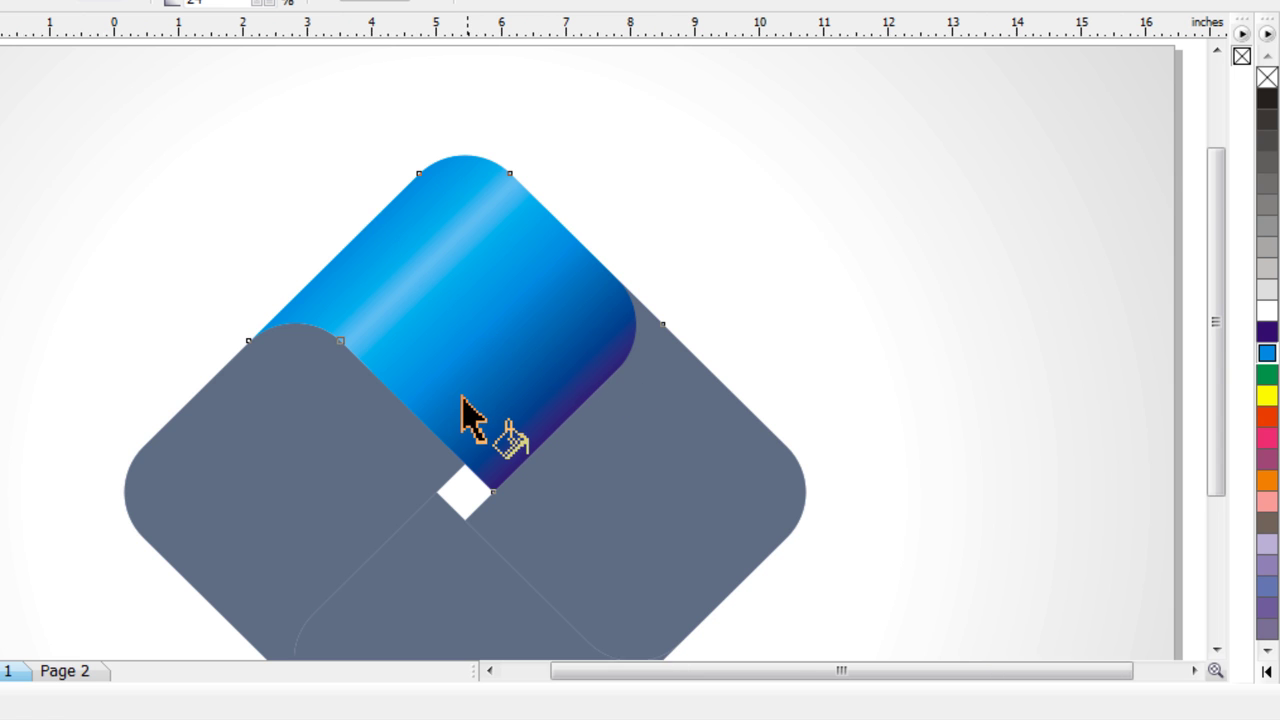
pyautogui.press('space')
pyautogui.click(955, 266)
pyautogui.scroll(1, 426, 381)
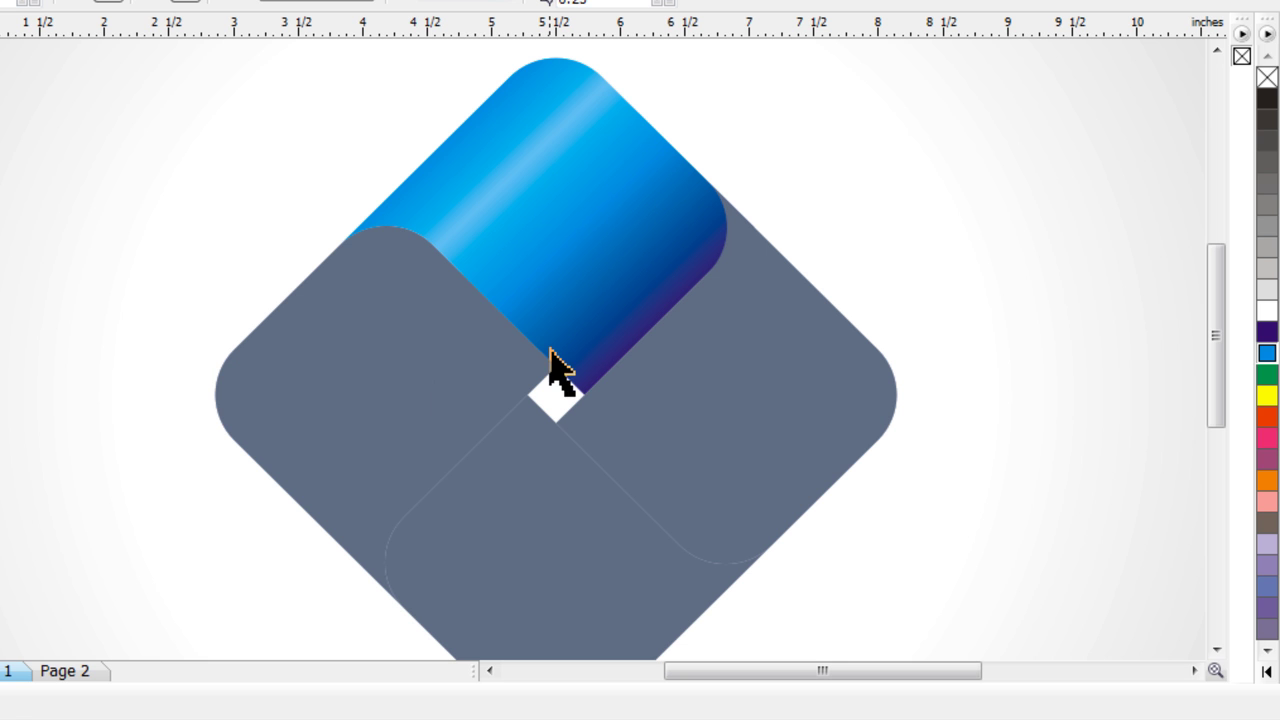
# Apply a linear fountain fill to the diamond's left piece with the Interactive Fill tool, from its upper-right edge to its lower-left edge
pyautogui.scroll(-1, 551, 345)
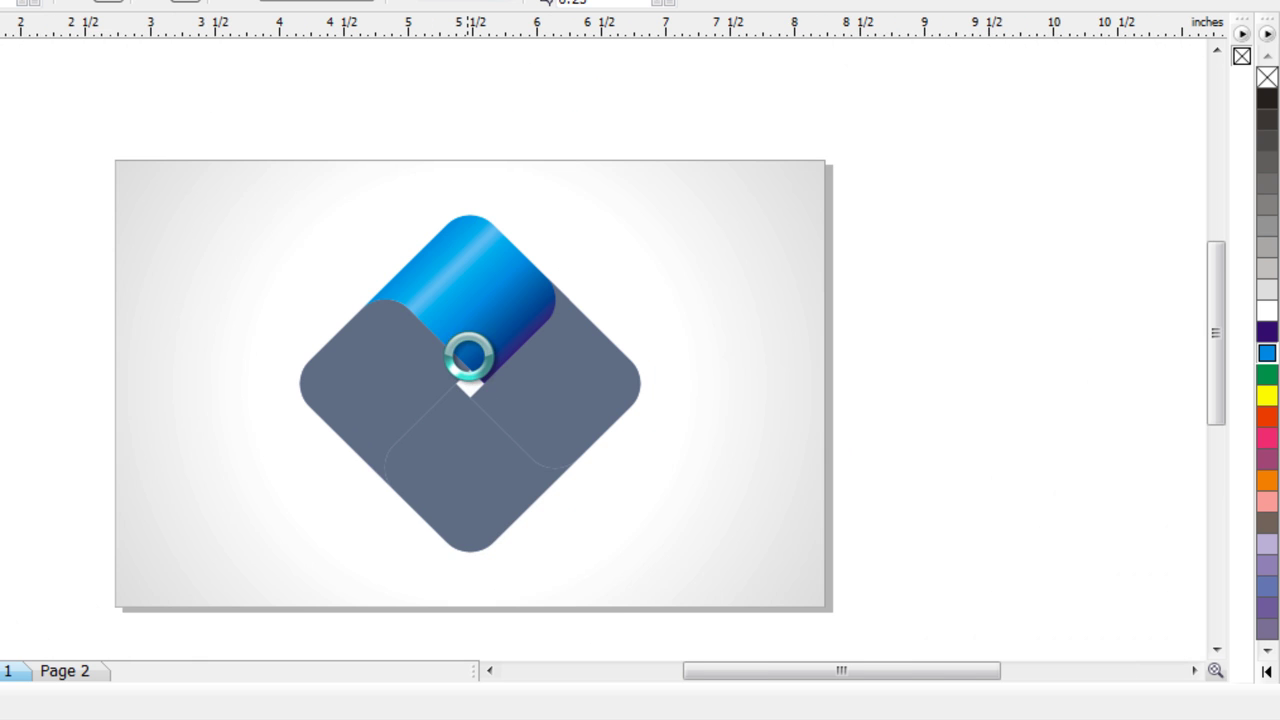
pyautogui.scroll(1, 469, 371)
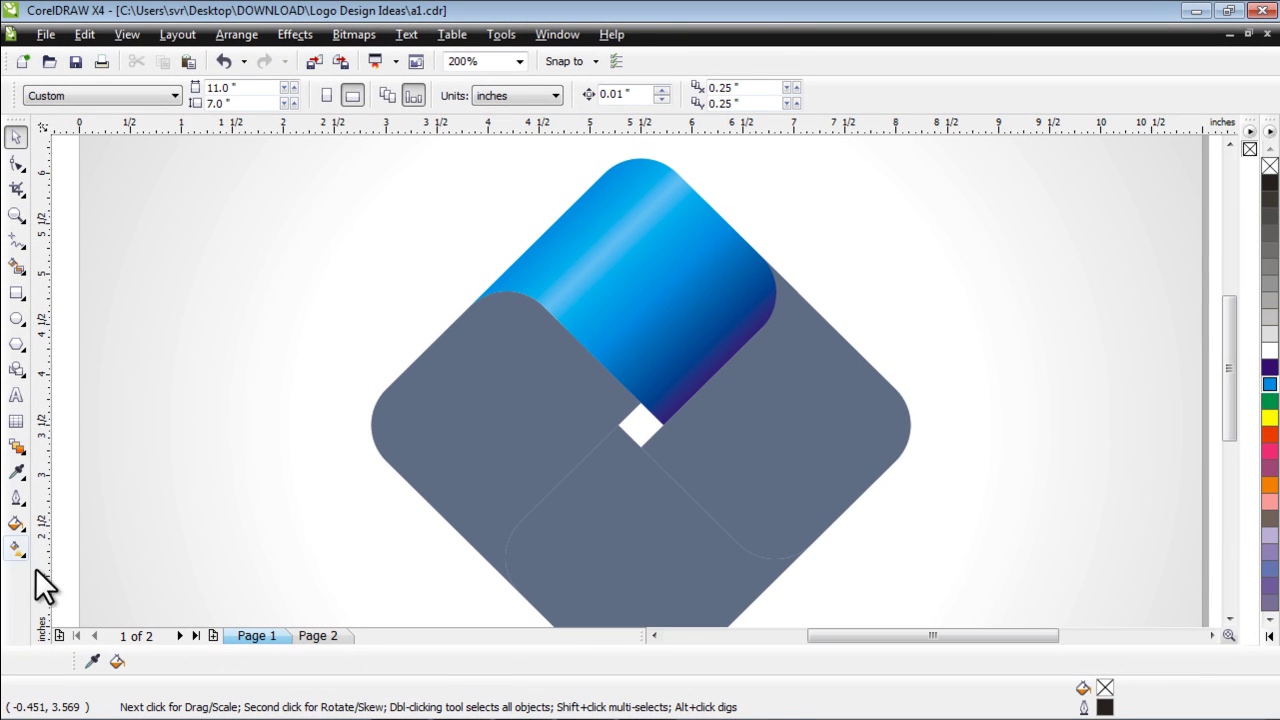
pyautogui.click(491, 408)
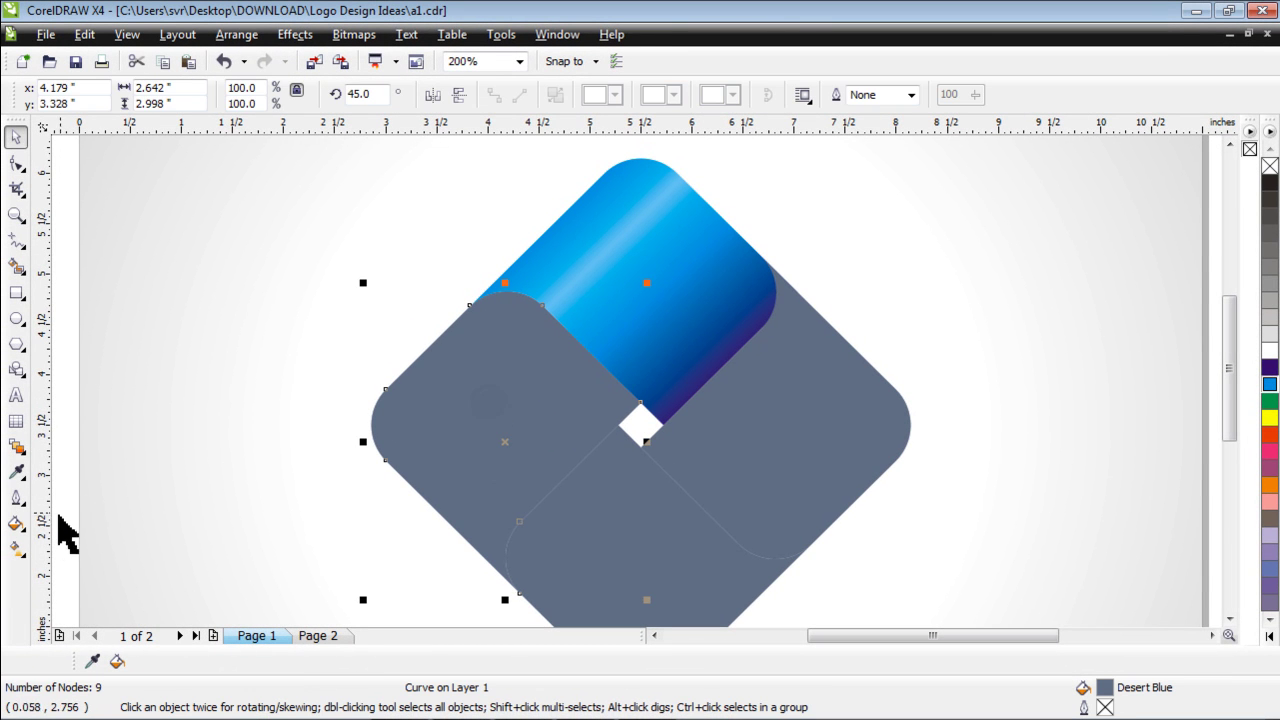
pyautogui.click(16, 549)
pyautogui.moveTo(579, 344); pyautogui.dragTo(412, 494)
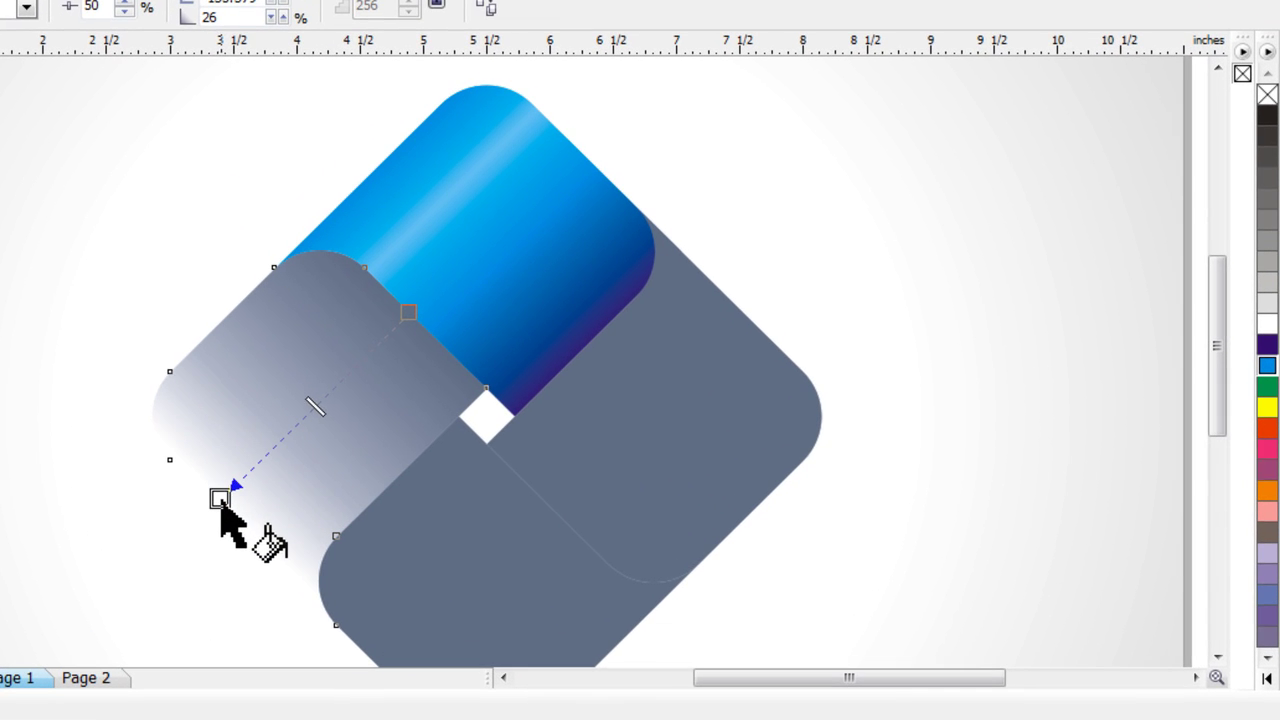
pyautogui.moveTo(220, 499); pyautogui.dragTo(213, 503)
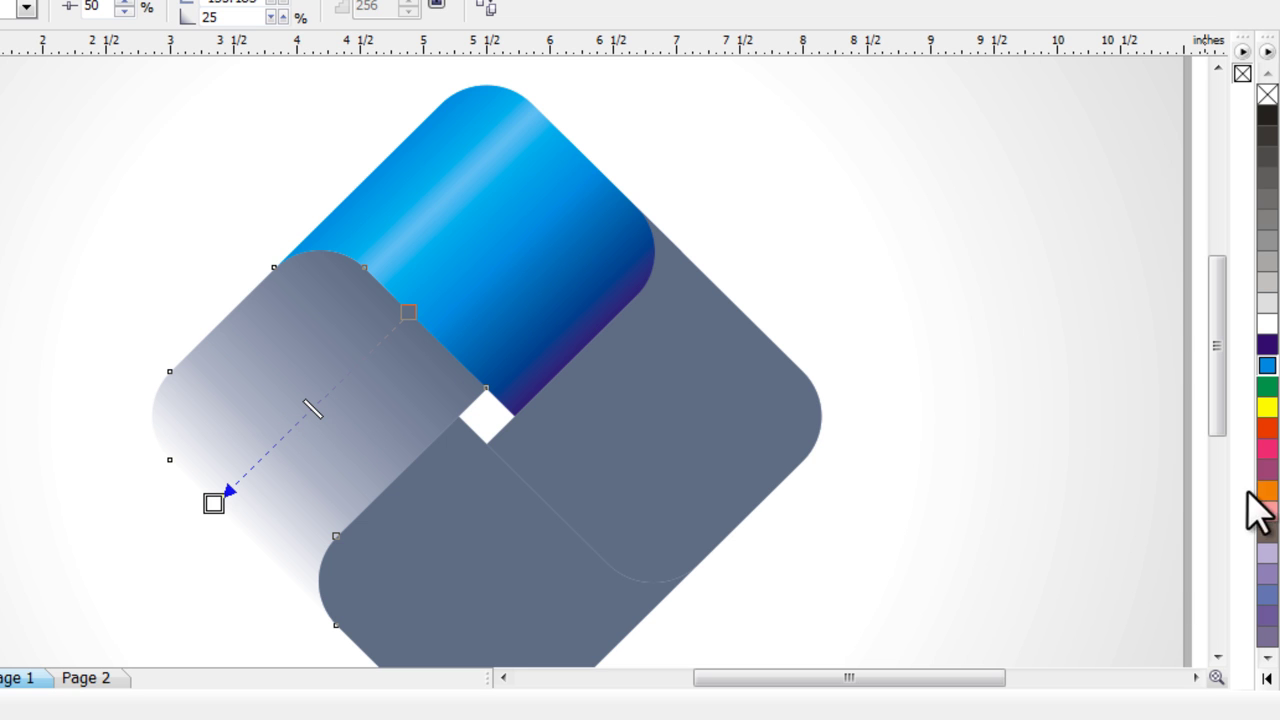
# Color the left piece's gradient dark red at its start, orange-red and orange at two intermediate stops, and orange-red at its end
pyautogui.click(1269, 425)
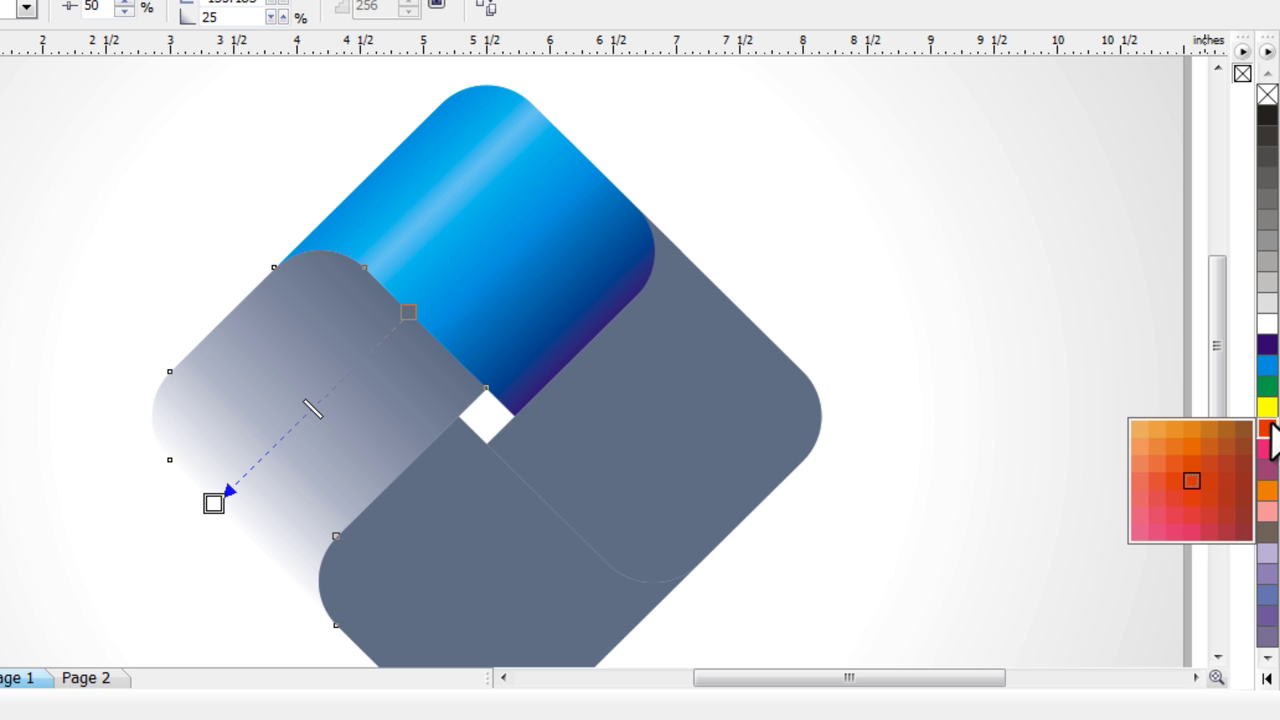
pyautogui.moveTo(1245, 535); pyautogui.dragTo(409, 313)
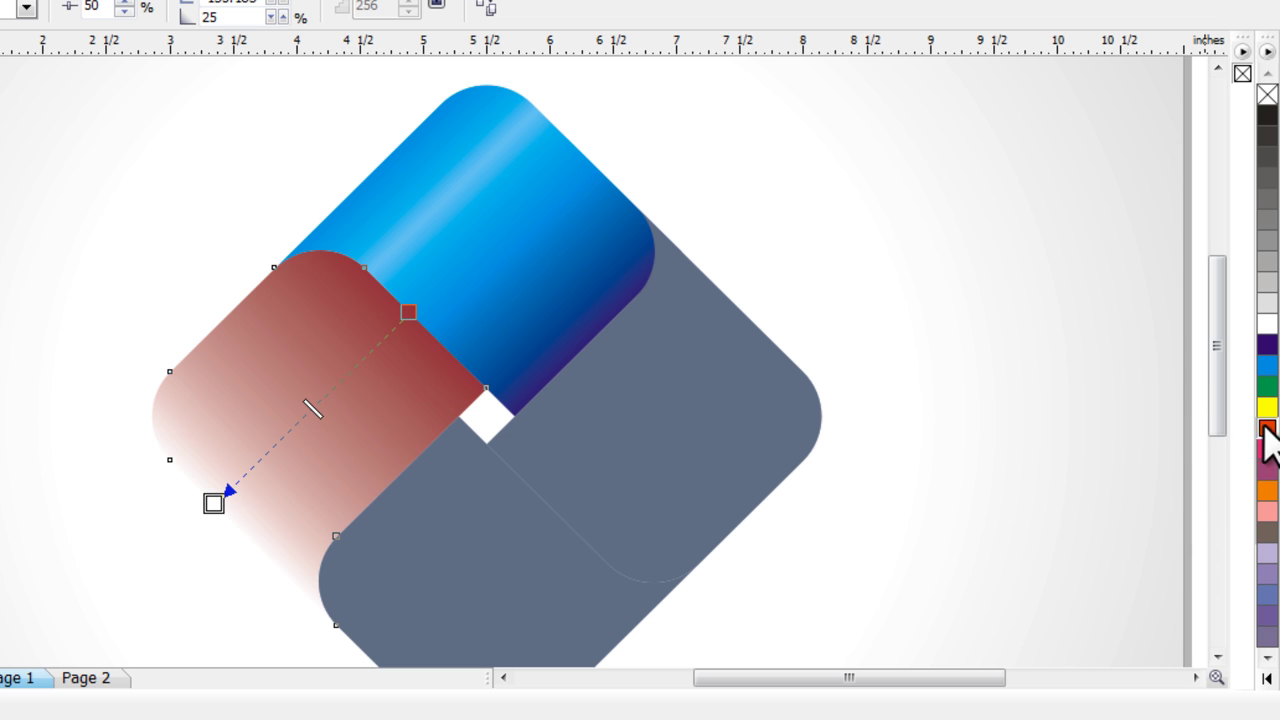
pyautogui.moveTo(1266, 429); pyautogui.dragTo(346, 373)
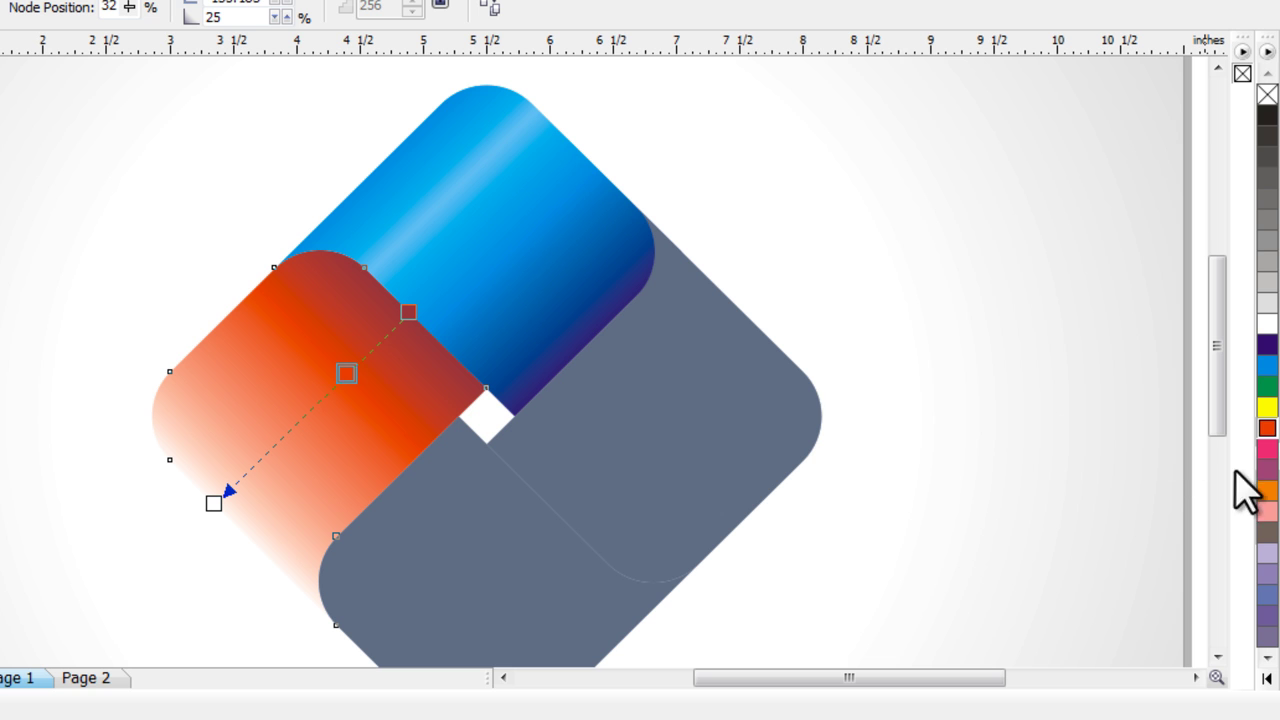
pyautogui.moveTo(1267, 492); pyautogui.dragTo(276, 445)
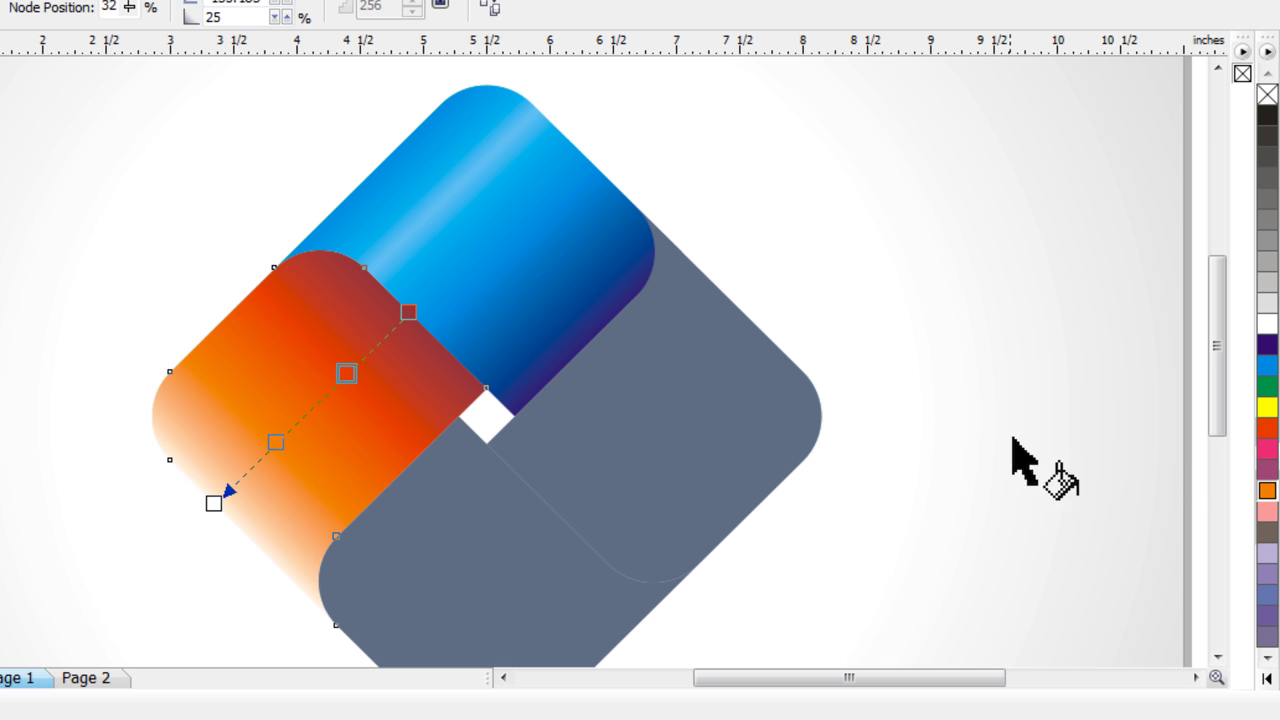
pyautogui.moveTo(1271, 428); pyautogui.dragTo(213, 504)
# Shift the left piece's intermediate orange-red stop to 41% and its orange stop closer to the end, and deselect the piece
pyautogui.moveTo(271, 454); pyautogui.dragTo(334, 398)
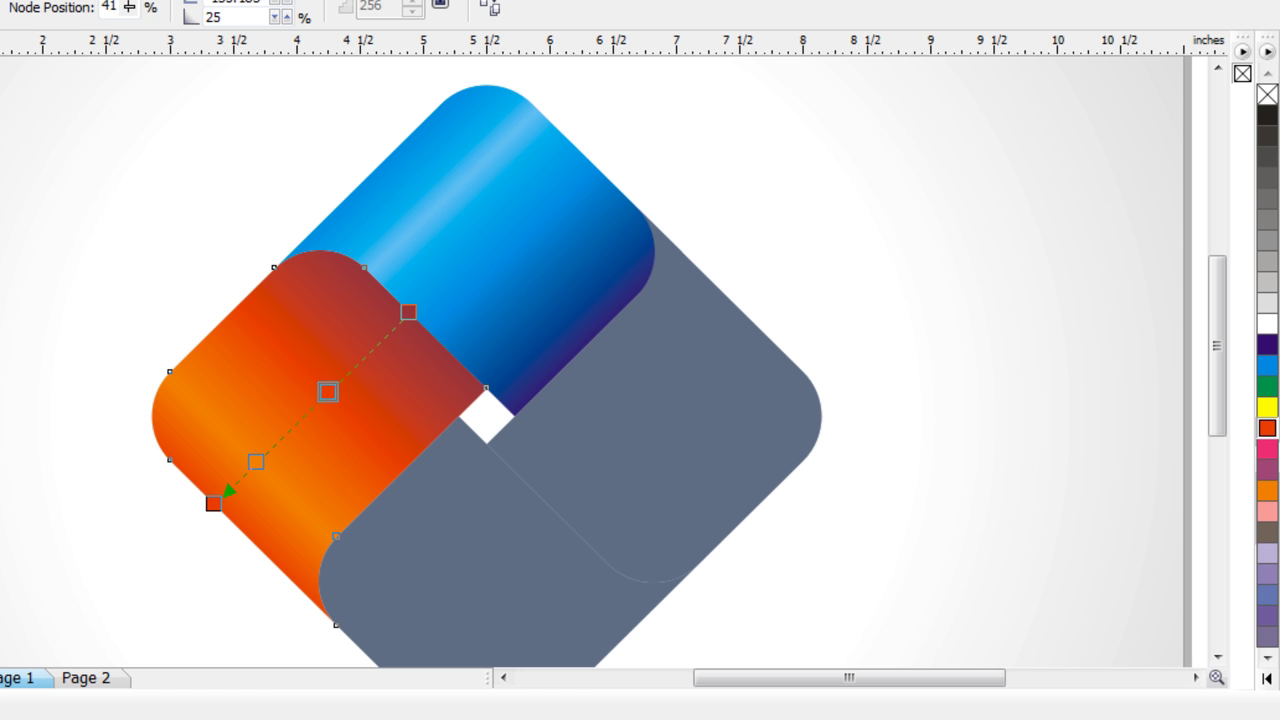
pyautogui.press('space')
pyautogui.click(23, 222)
pyautogui.scroll(-3, 491, 414)
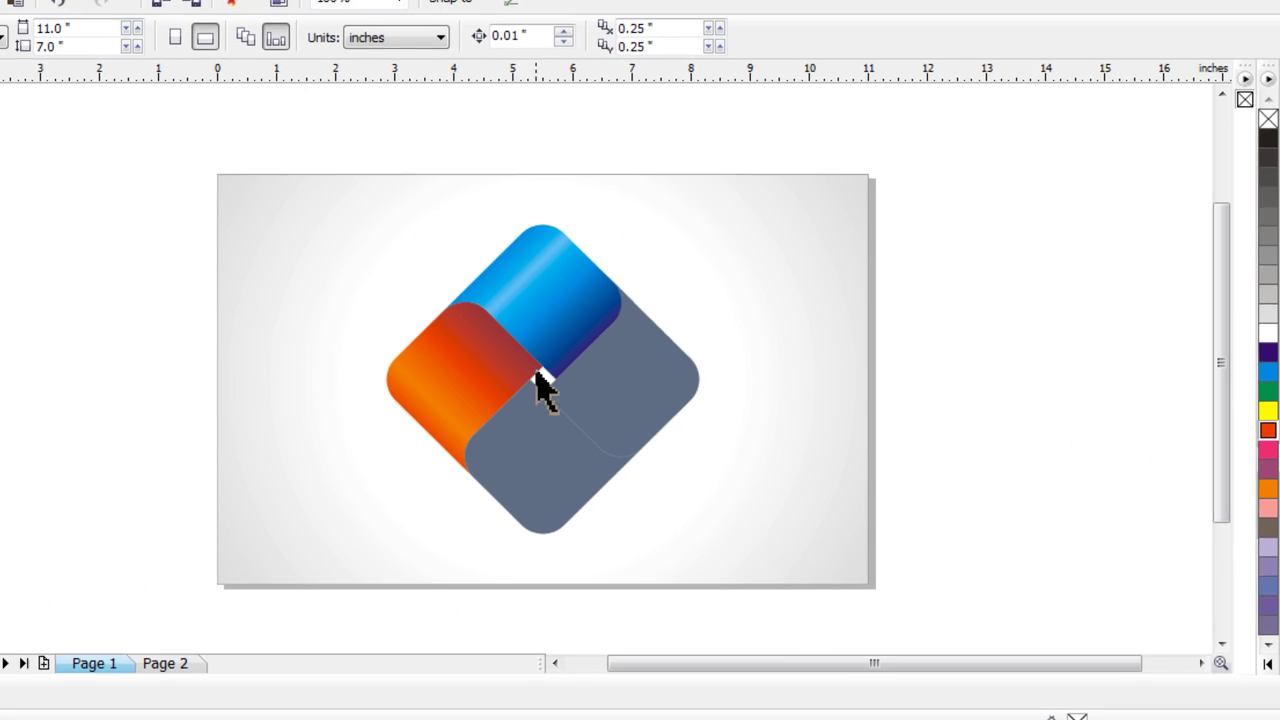
# Apply a linear fountain fill to the diamond's bottom piece, from its upper-left edge to its lower-right edge
pyautogui.click(517, 404)
pyautogui.scroll(2, 530, 385)
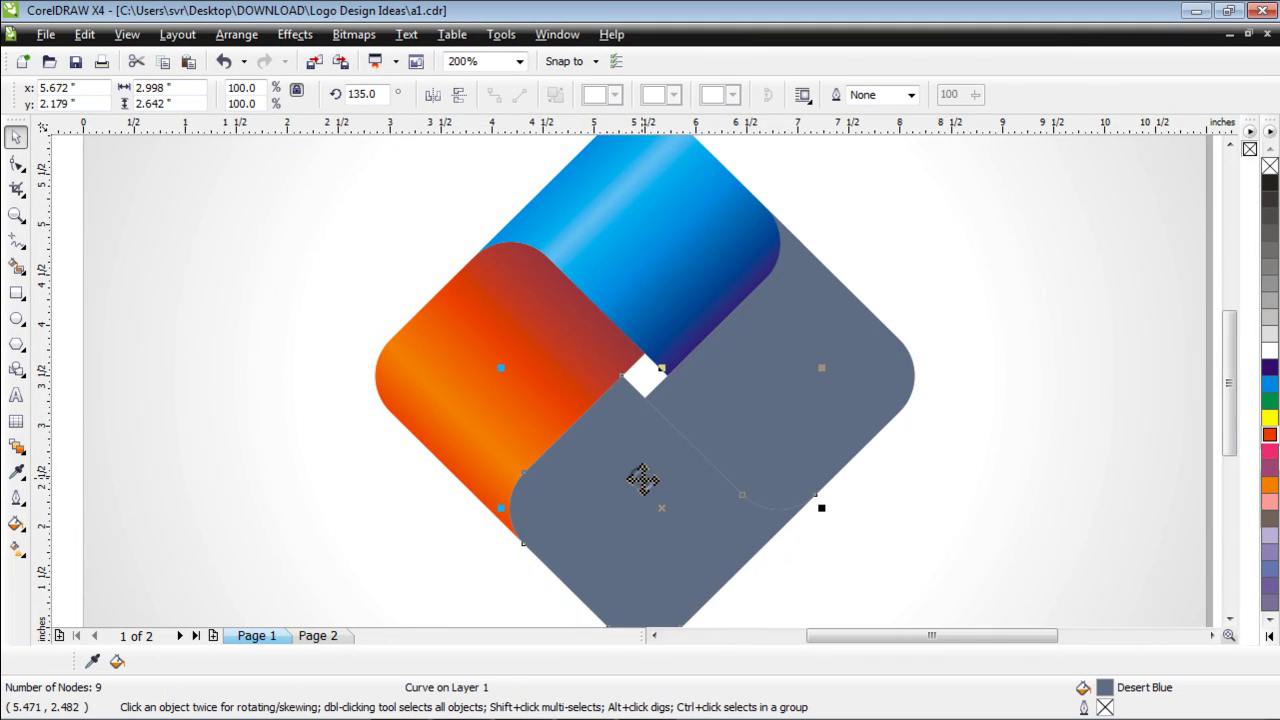
pyautogui.scroll(-2, 643, 481)
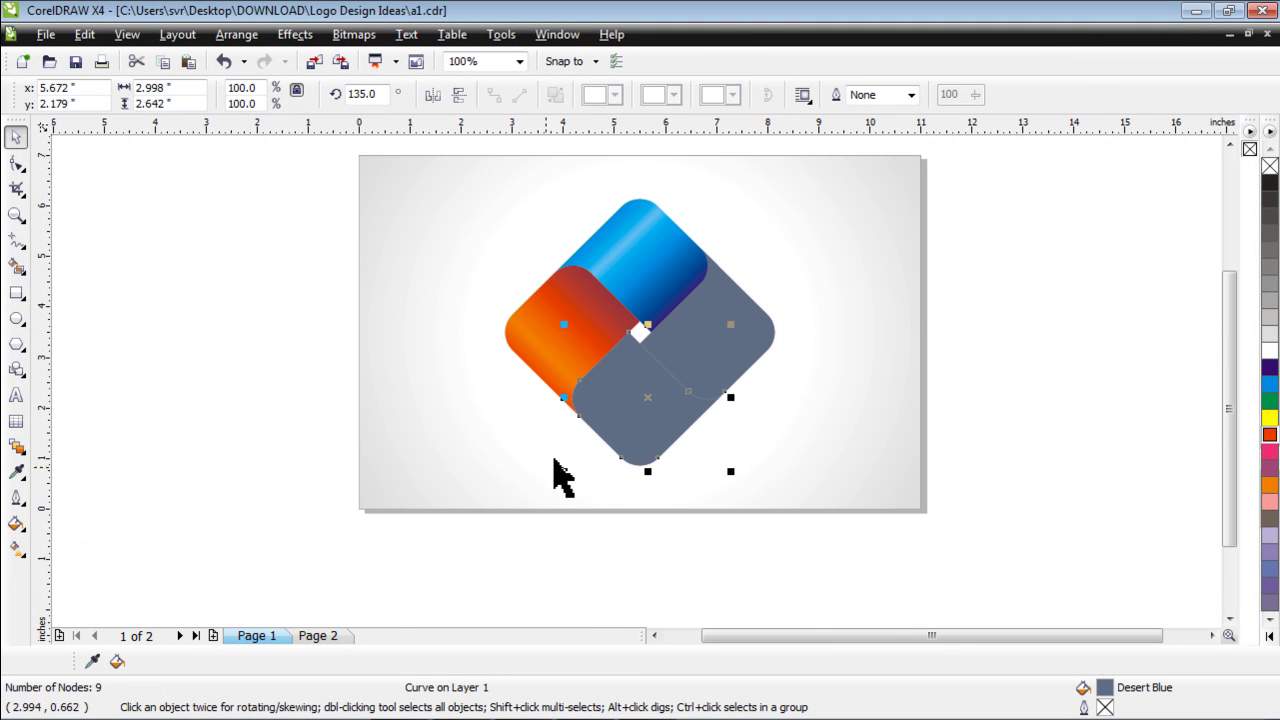
pyautogui.click(16, 548)
pyautogui.scroll(2, 634, 371)
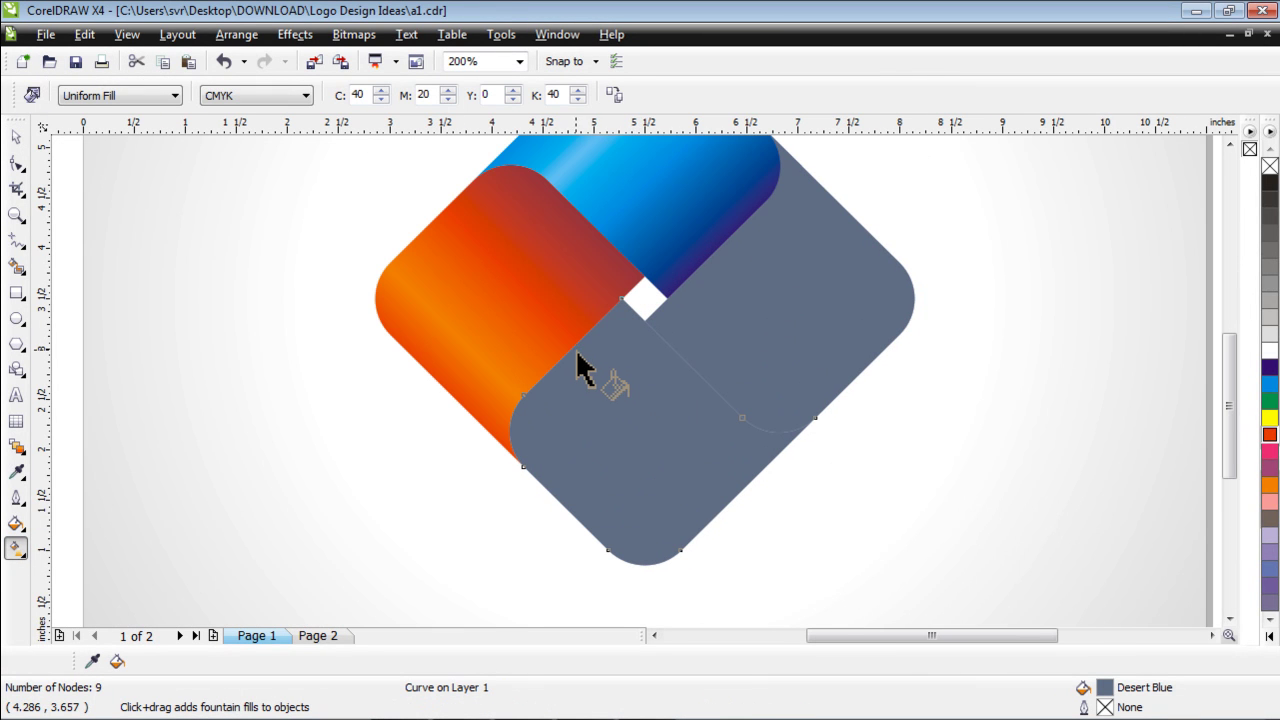
pyautogui.moveTo(567, 350); pyautogui.dragTo(720, 511)
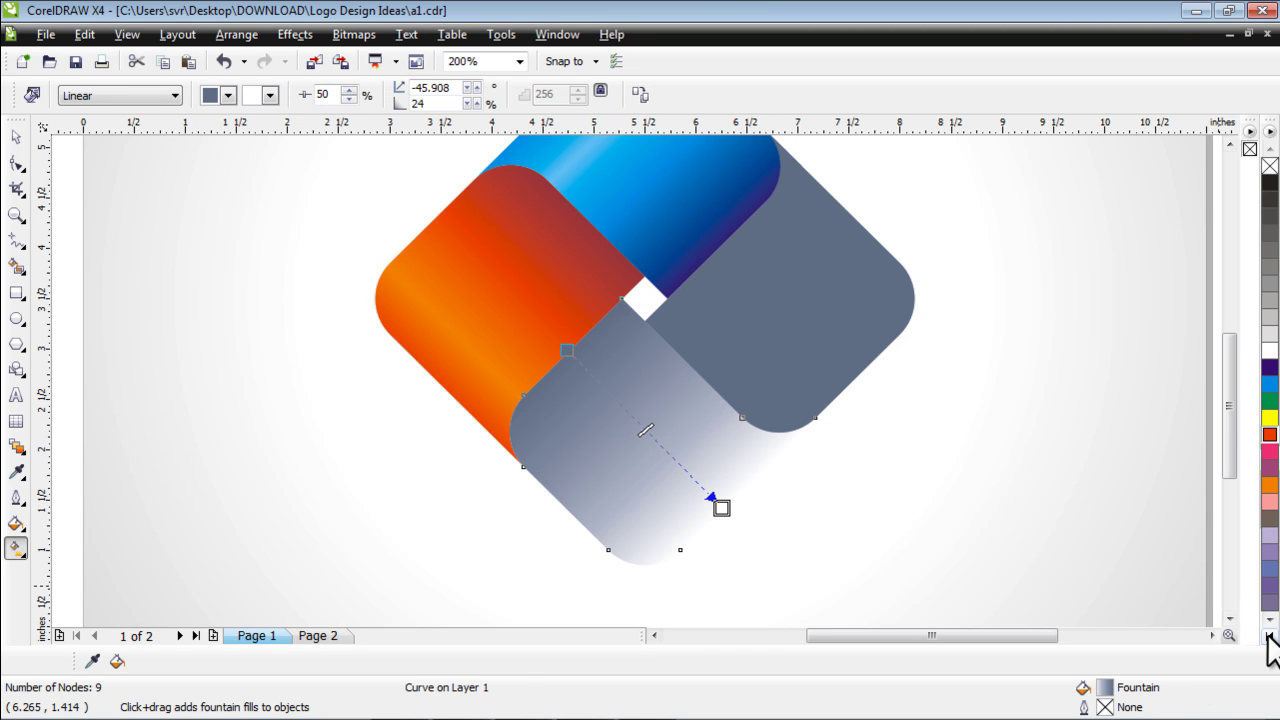
# Color the bottom piece's gradient dark green at its start, green at 33%, light green near the end, and green at its end
pyautogui.moveTo(1270, 413); pyautogui.dragTo(567, 350)
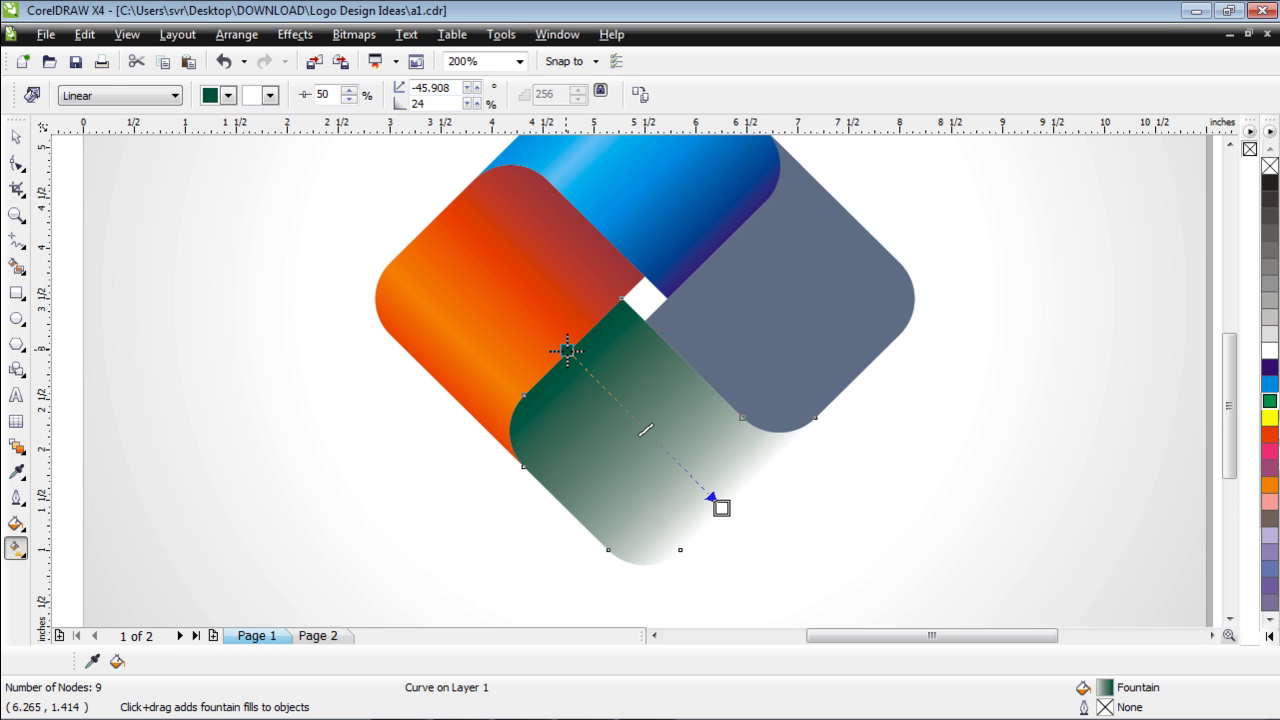
pyautogui.moveTo(1272, 400); pyautogui.dragTo(617, 402)
pyautogui.moveTo(1270, 640); pyautogui.dragTo(1273, 645)
pyautogui.moveTo(1232, 470); pyautogui.dragTo(691, 476)
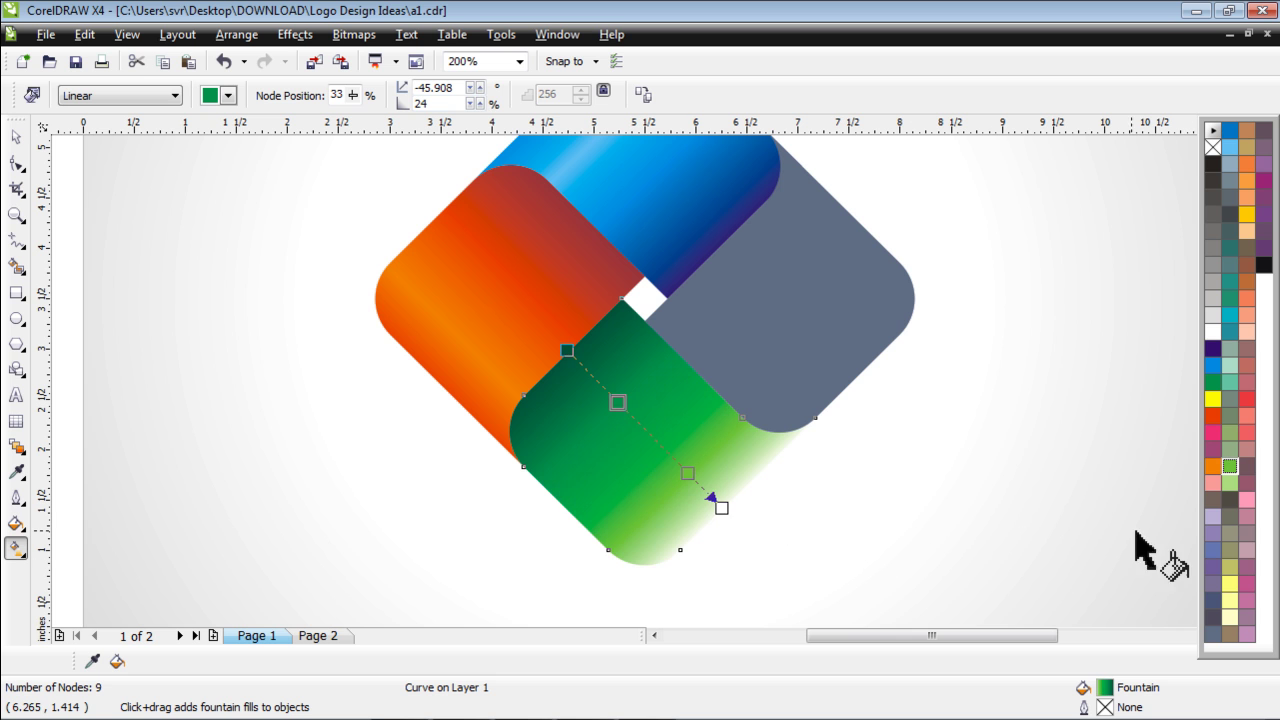
pyautogui.moveTo(1215, 380); pyautogui.dragTo(722, 508)
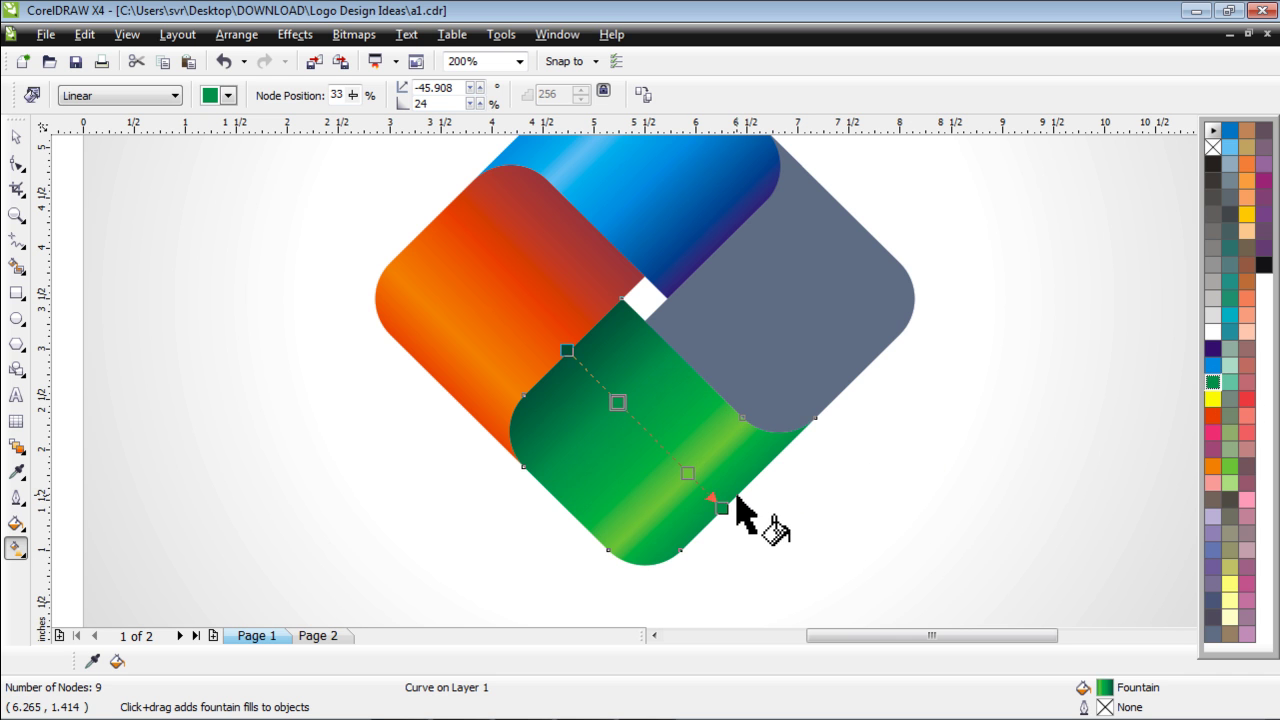
# Fine-tune the bottom piece's gradient with the light green stop at 79% and the inner green stop at 39%, and deselect everything
pyautogui.click(686, 474)
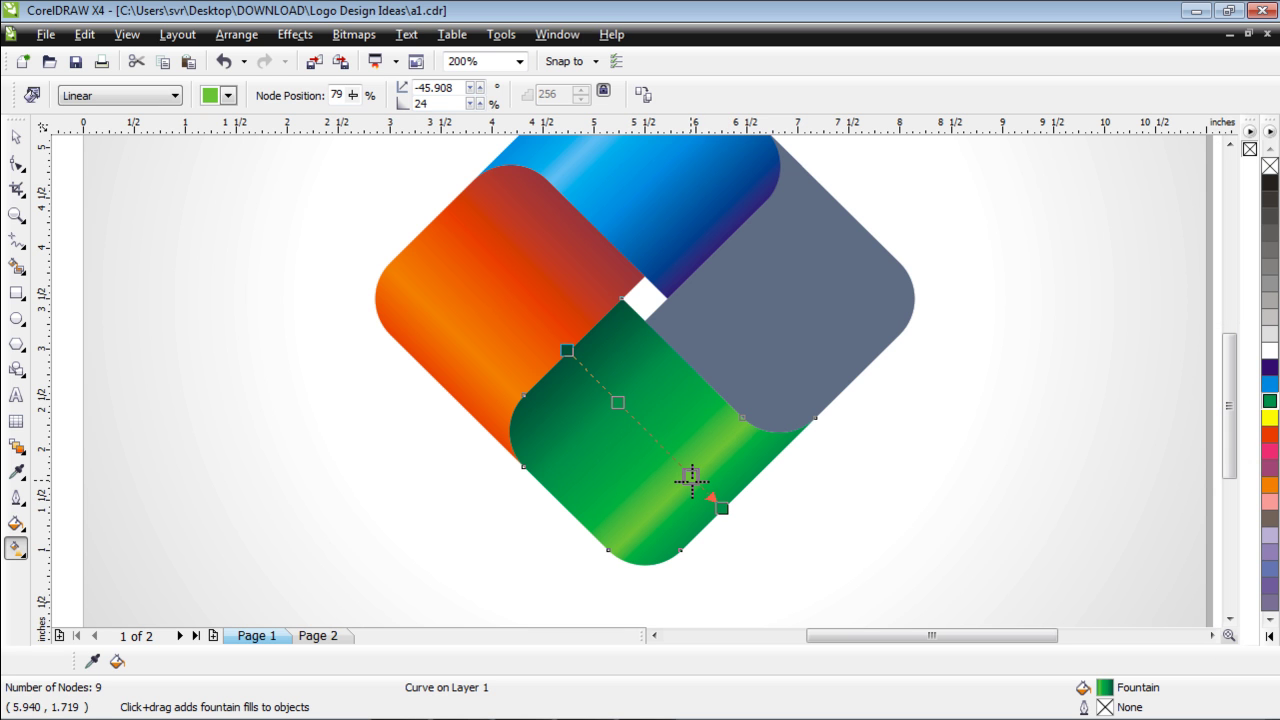
pyautogui.click(1270, 636)
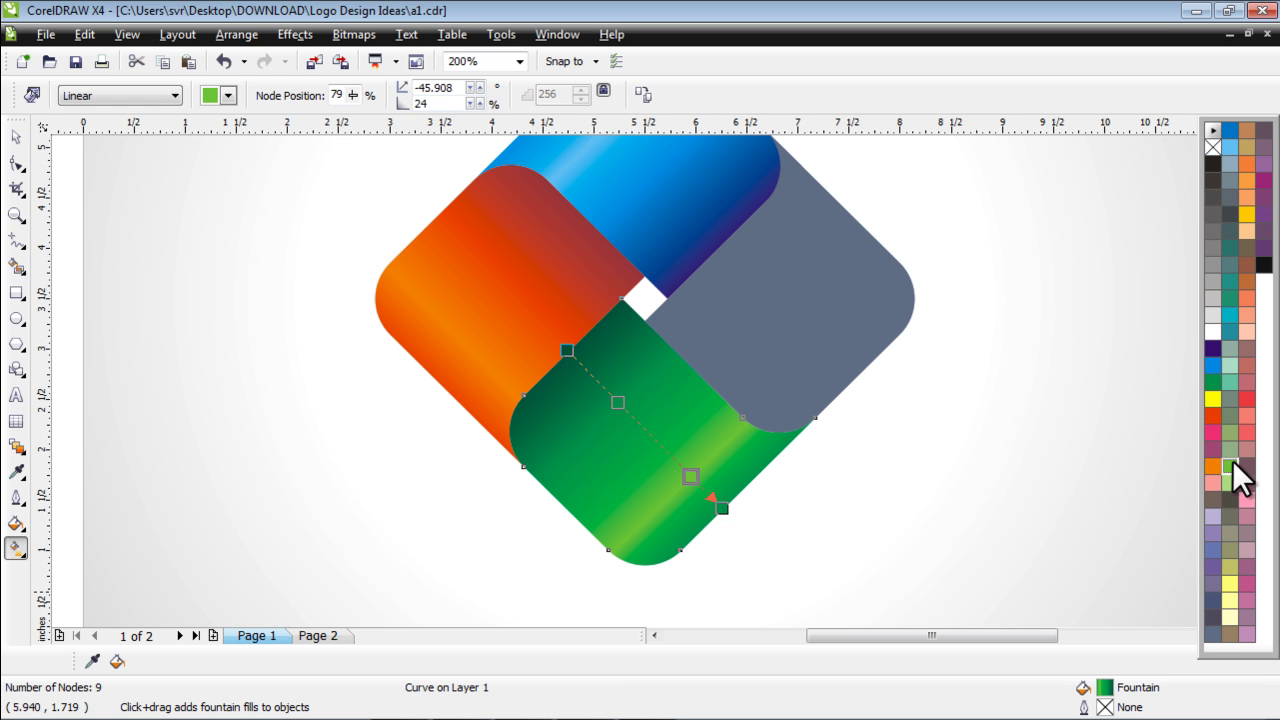
pyautogui.moveTo(690, 477)
pyautogui.mouseDown()
pyautogui.moveTo(664, 444)
pyautogui.moveTo(696, 487)
pyautogui.moveTo(684, 481)
pyautogui.mouseUp()
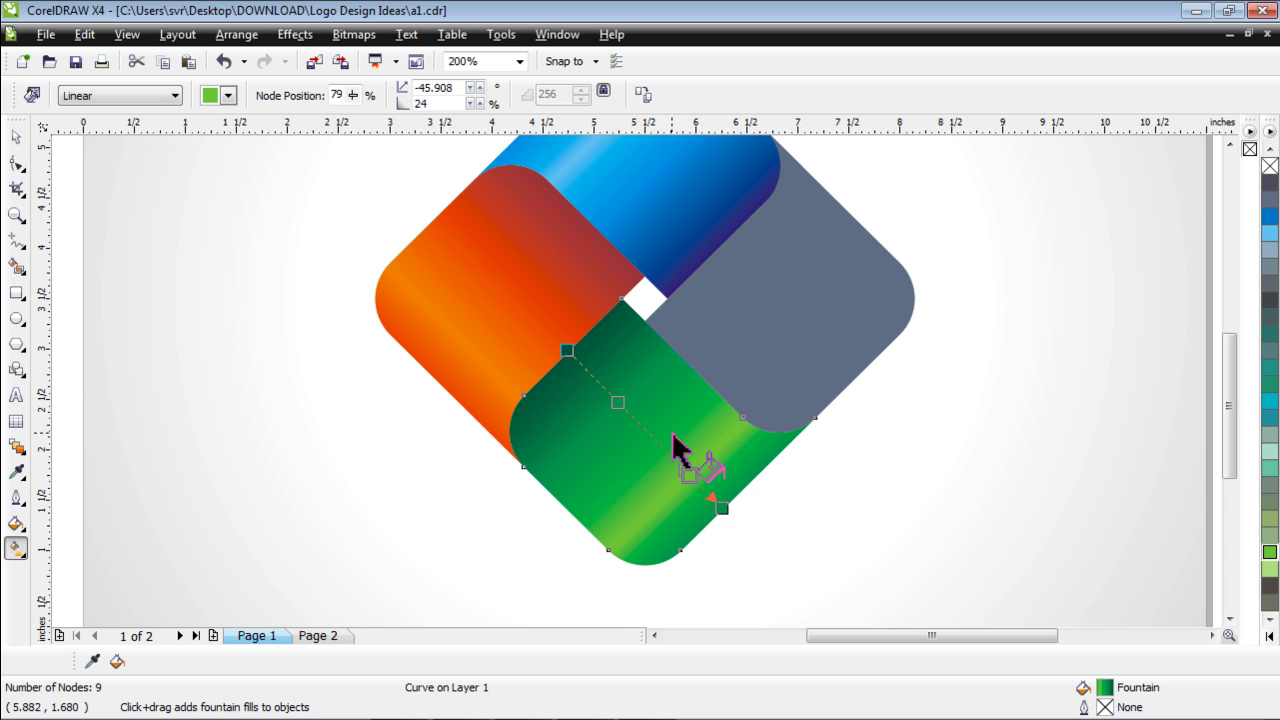
pyautogui.doubleClick(627, 412)
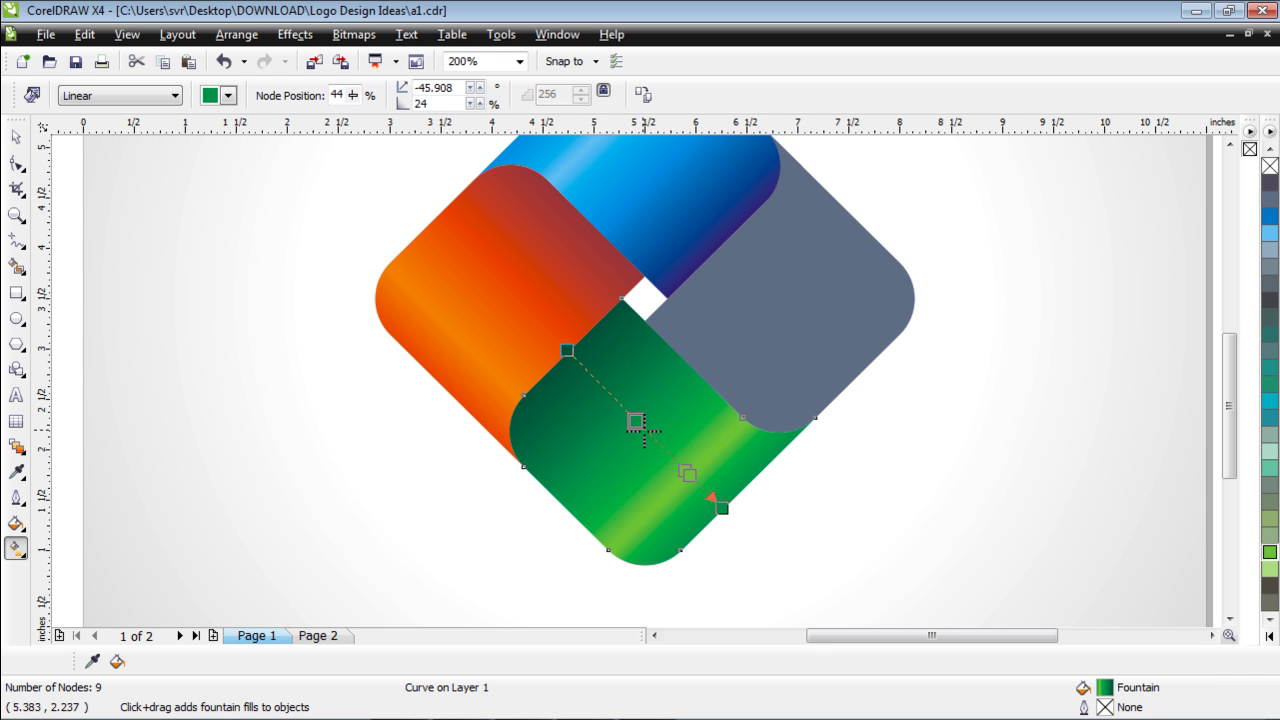
pyautogui.press('F3')
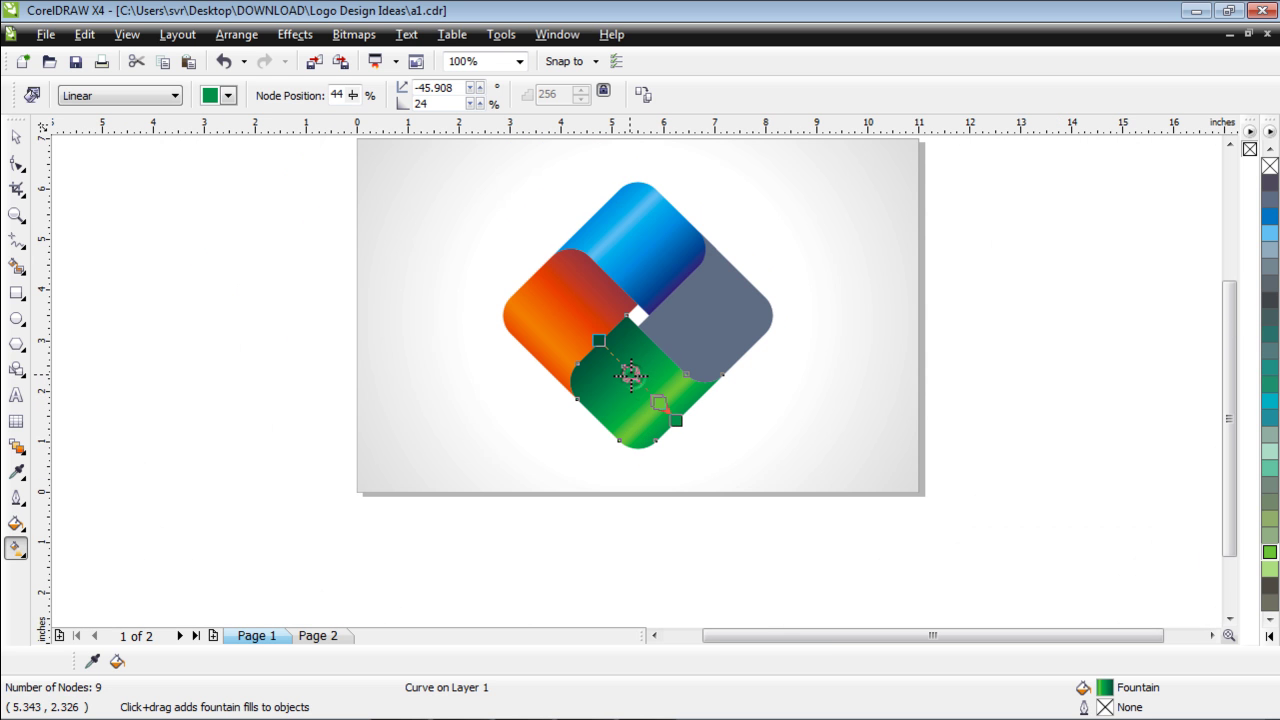
pyautogui.doubleClick(18, 137)
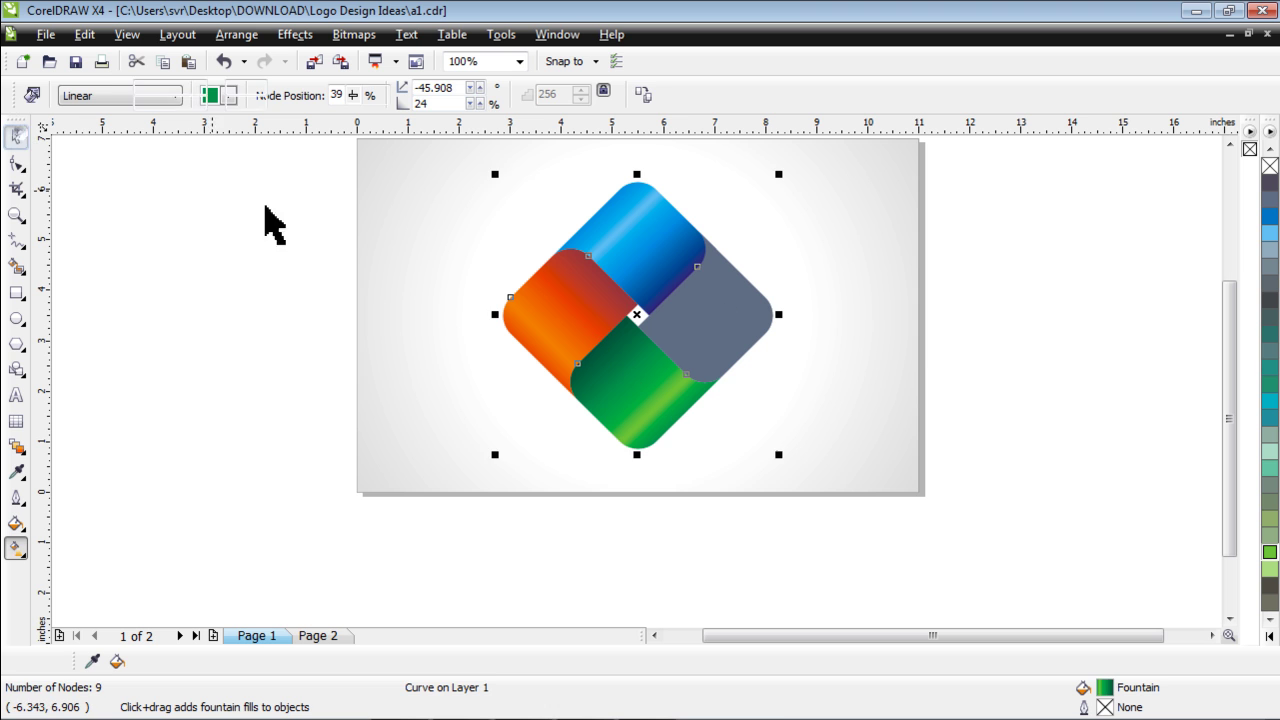
pyautogui.click(950, 336)
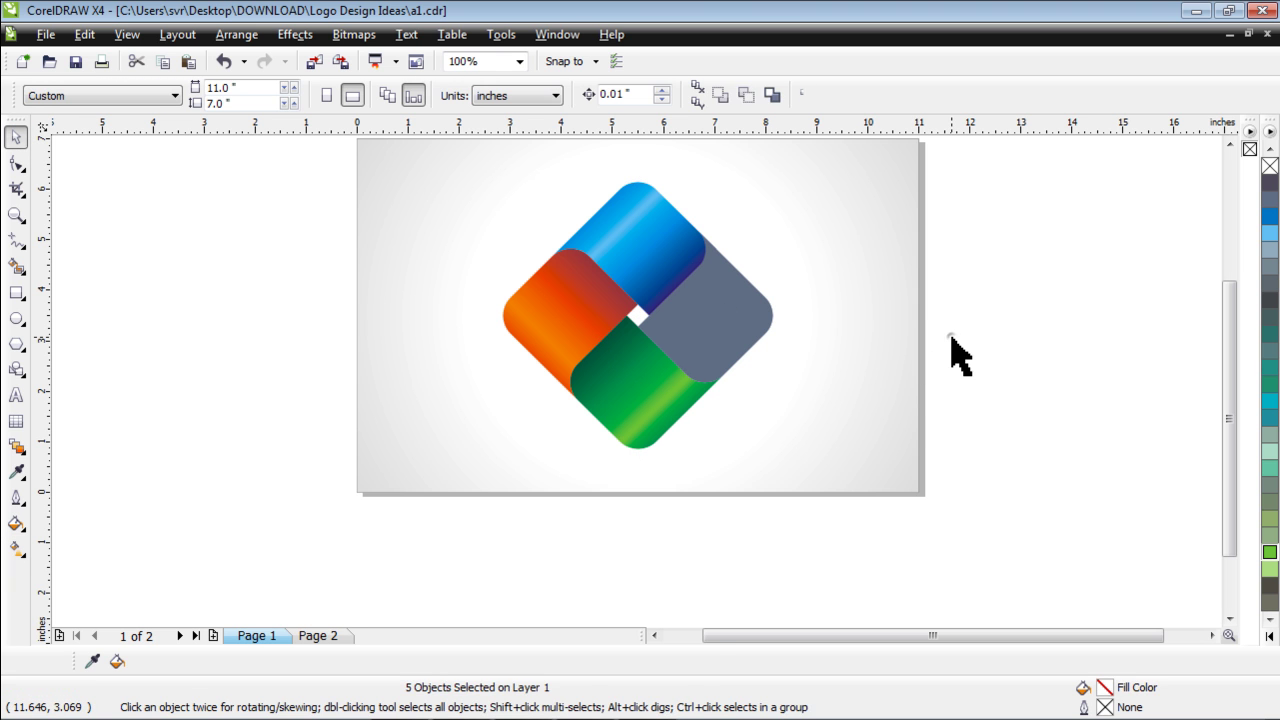
# Apply a linear fountain fill to the diamond's right piece, from its upper-right edge to its lower-left edge
pyautogui.click(716, 316)
pyautogui.scroll(1, 712, 317)
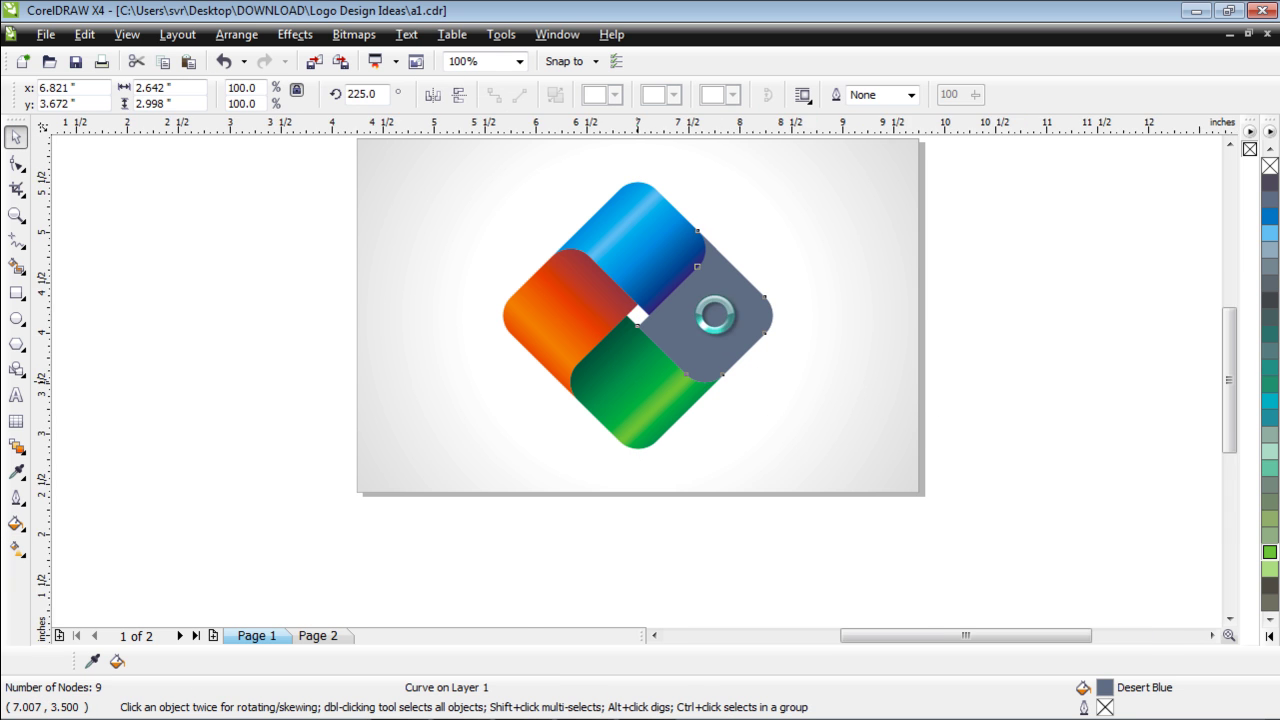
pyautogui.click(16, 548)
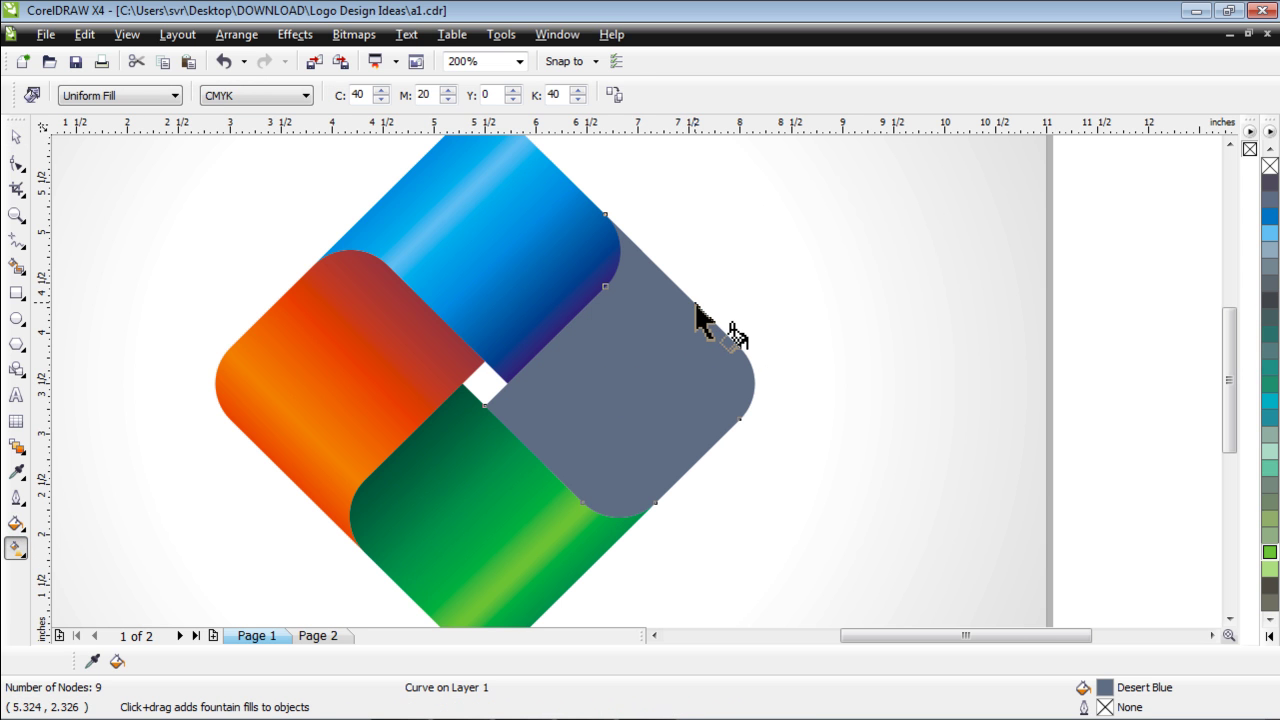
pyautogui.moveTo(694, 303); pyautogui.dragTo(543, 465)
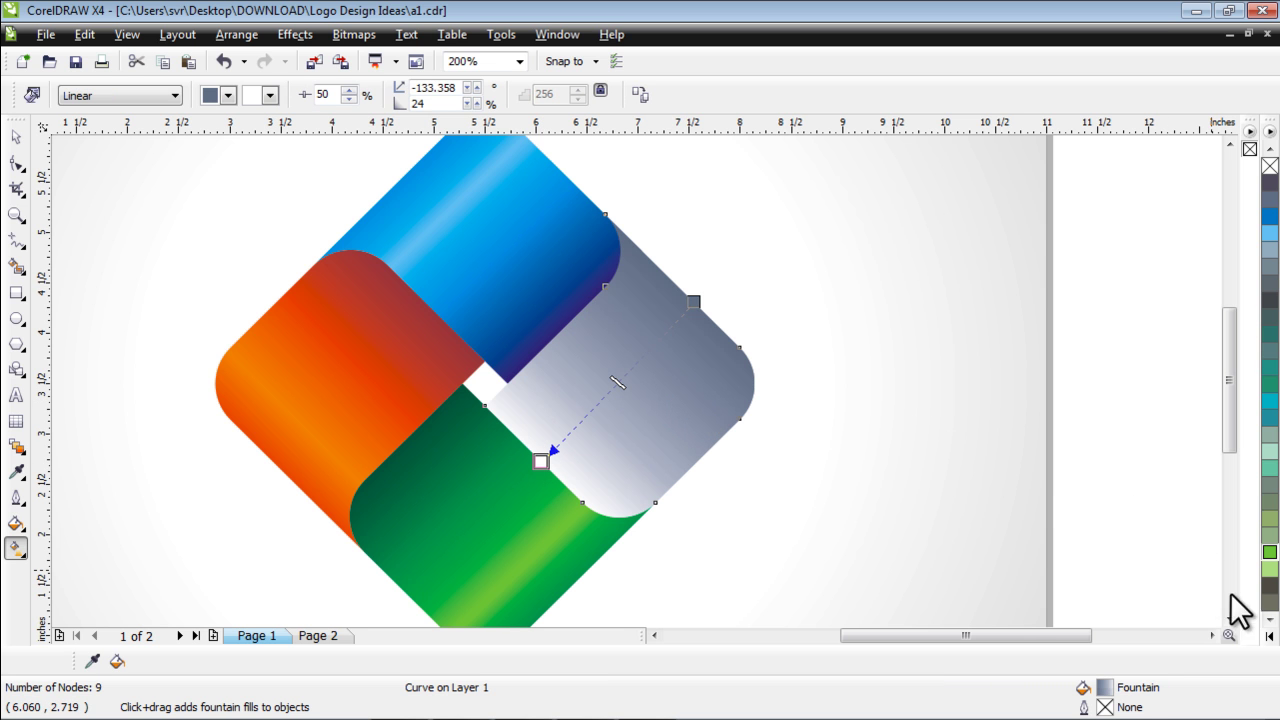
# Color the right piece's gradient dark magenta at its end, Neon Purple at 62%, light pink at 29%, and Neon Purple at its start
pyautogui.click(1268, 636)
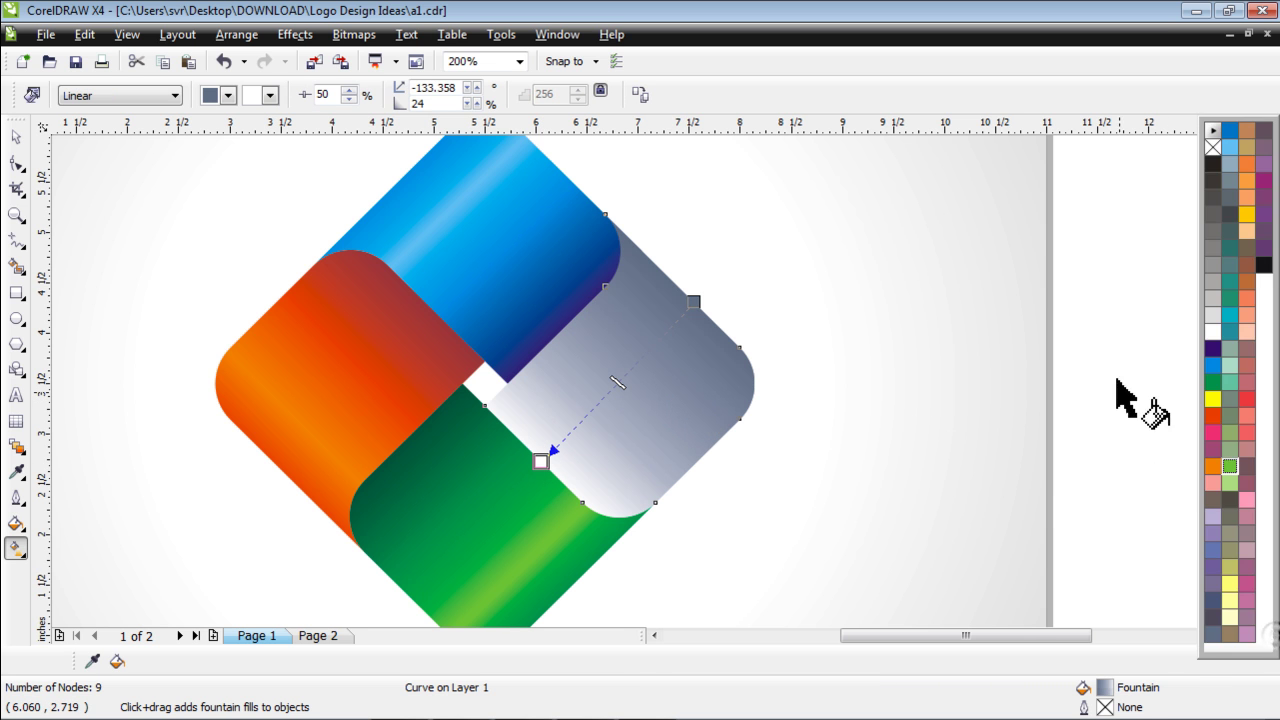
pyautogui.moveTo(1269, 181); pyautogui.dragTo(543, 463)
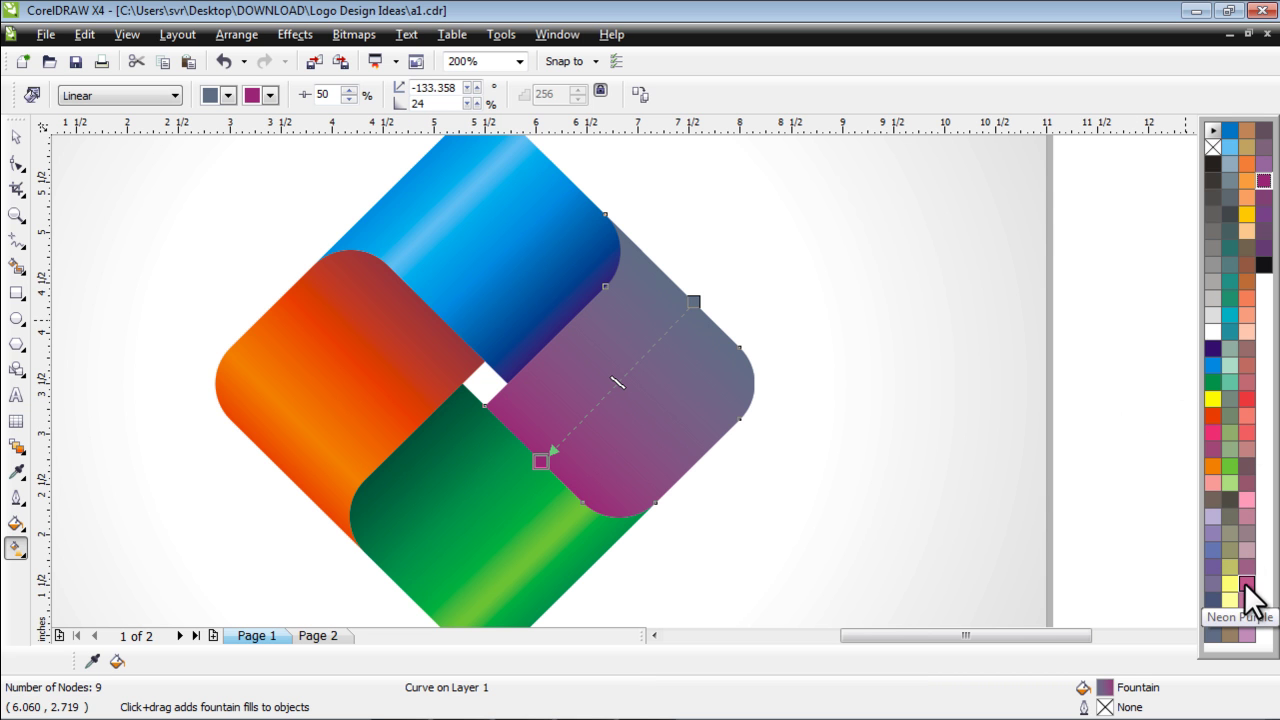
pyautogui.moveTo(1254, 590); pyautogui.dragTo(598, 401)
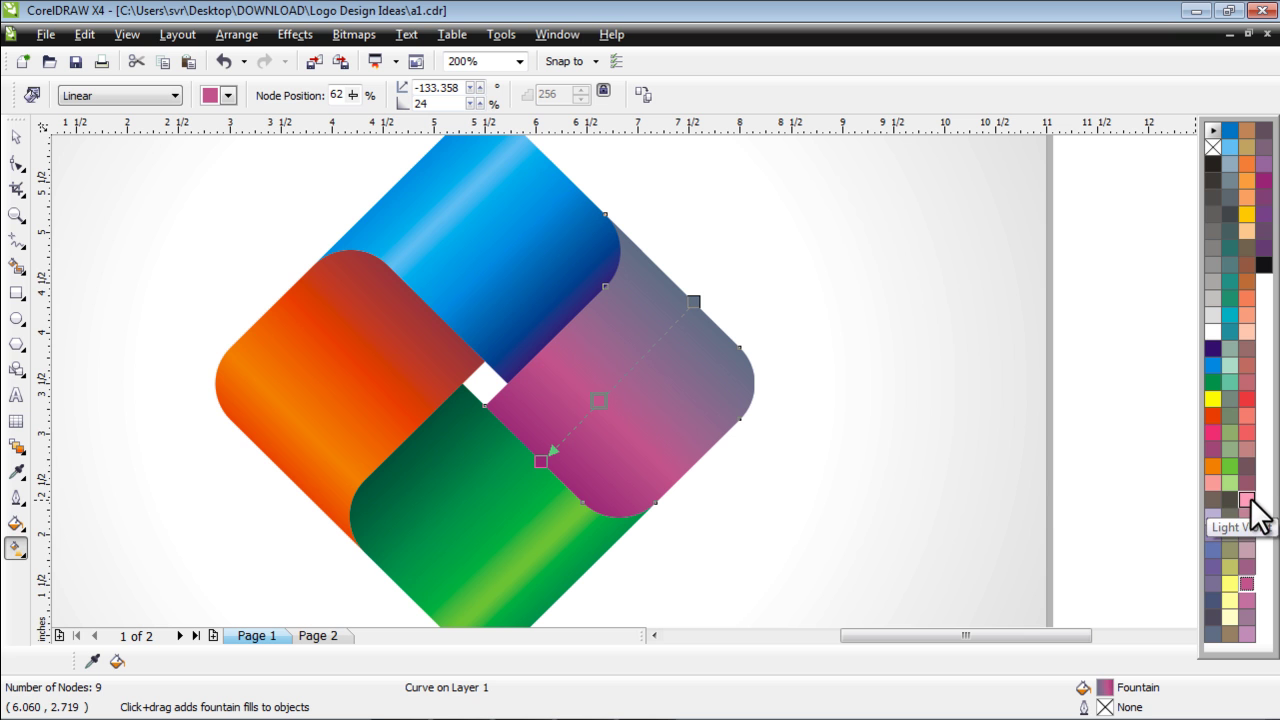
pyautogui.moveTo(1250, 500); pyautogui.dragTo(649, 350)
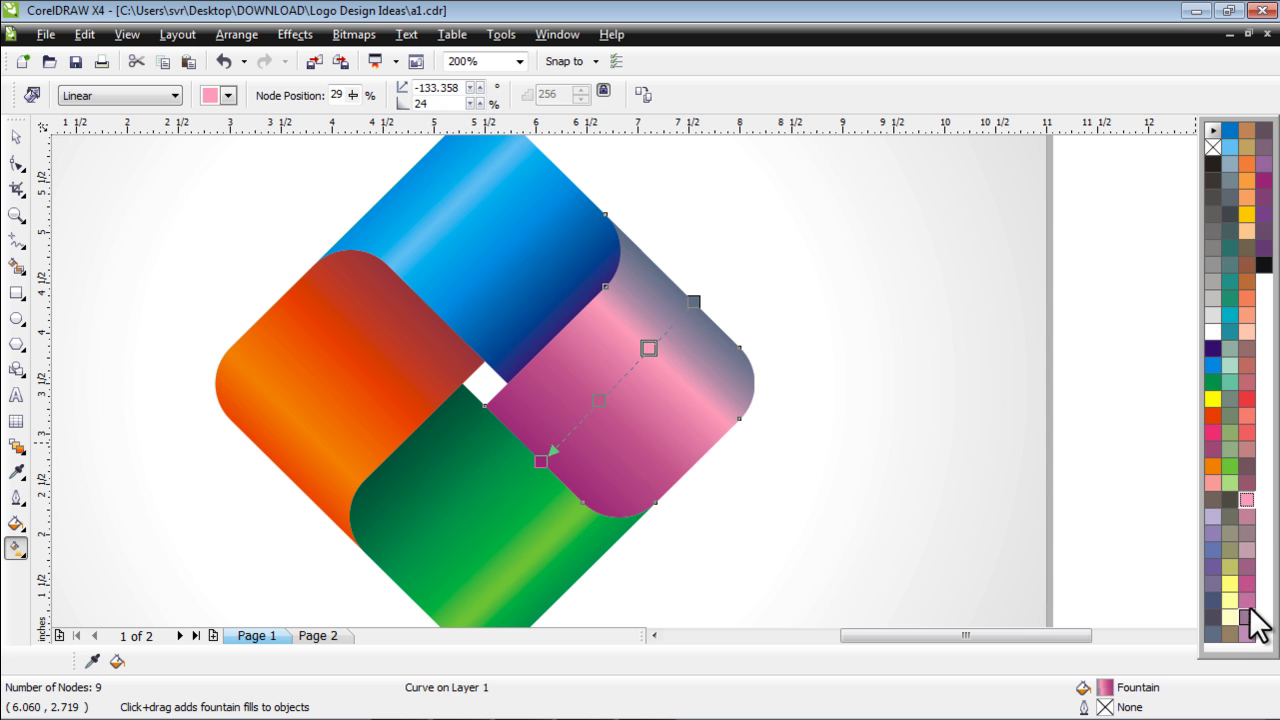
pyautogui.moveTo(1247, 584); pyautogui.dragTo(697, 305)
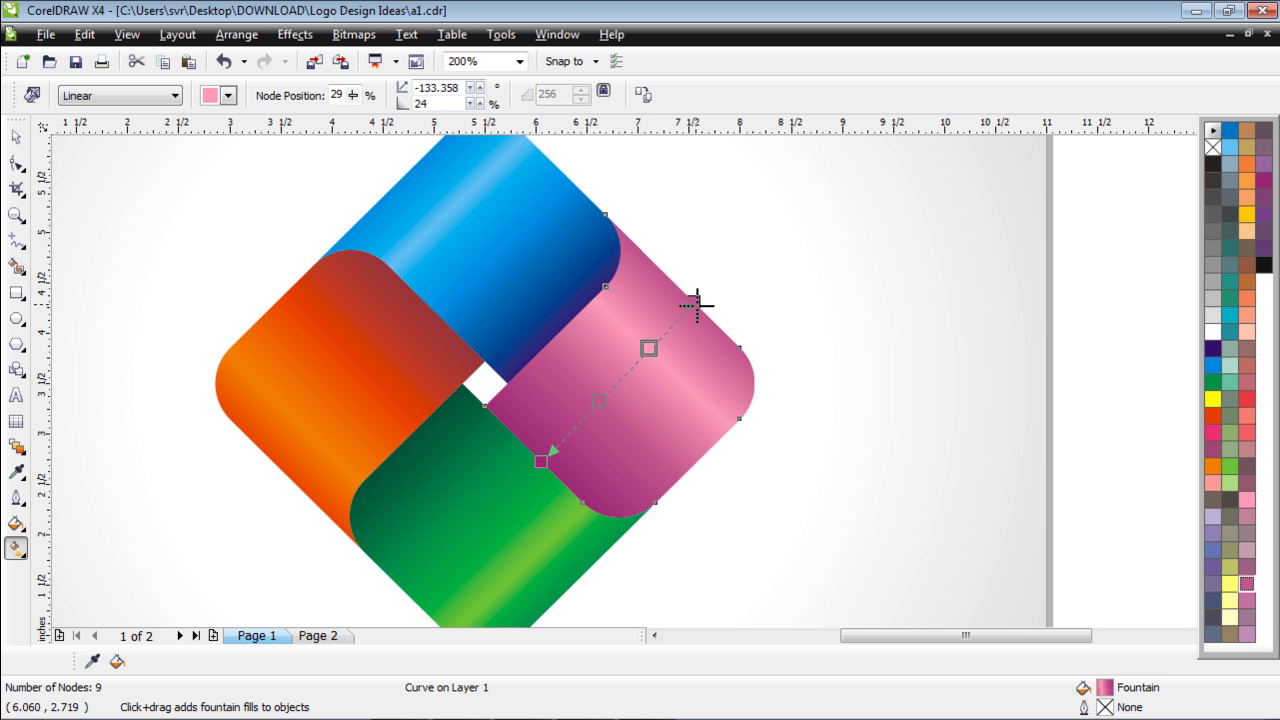
# Shift the right piece's light pink stop slightly towards the start and its inner Neon Purple stop to 64%, and deselect the piece
pyautogui.moveTo(650, 350); pyautogui.dragTo(656, 341)
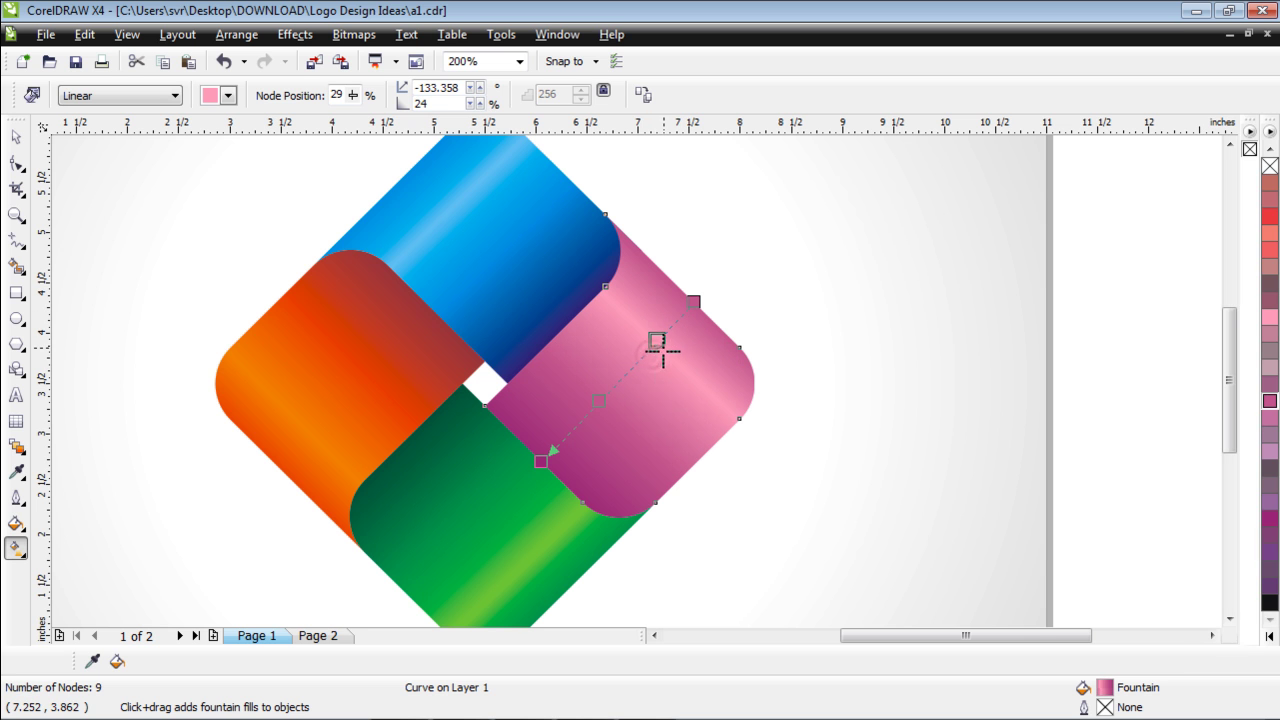
pyautogui.doubleClick(602, 403)
pyautogui.moveTo(611, 403); pyautogui.dragTo(594, 403)
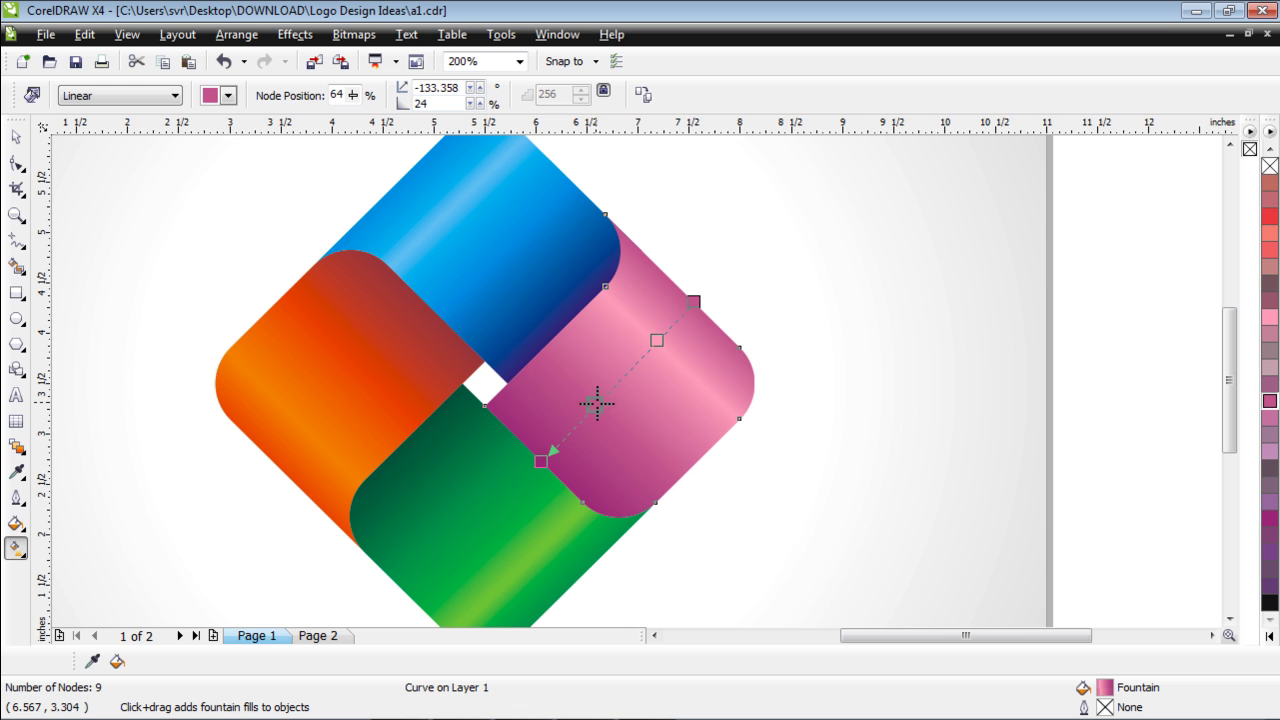
pyautogui.click(16, 137)
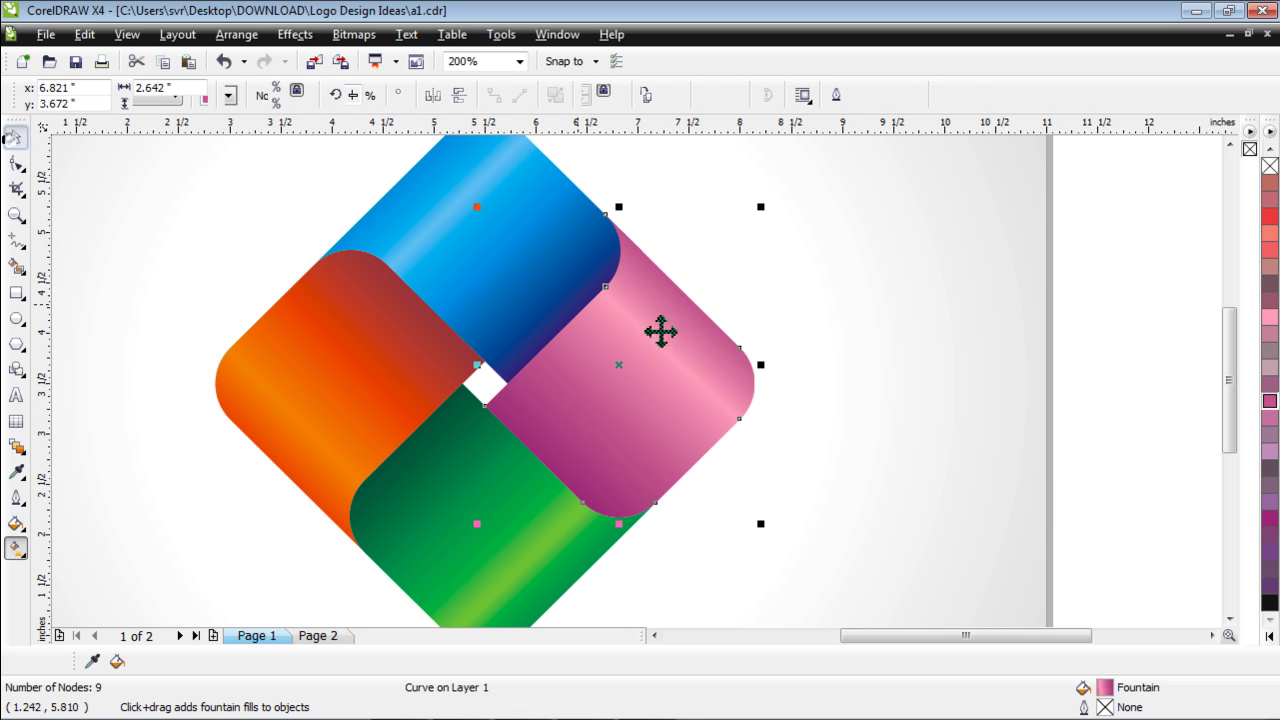
pyautogui.click(894, 408)
pyautogui.scroll(-2, 780, 405)
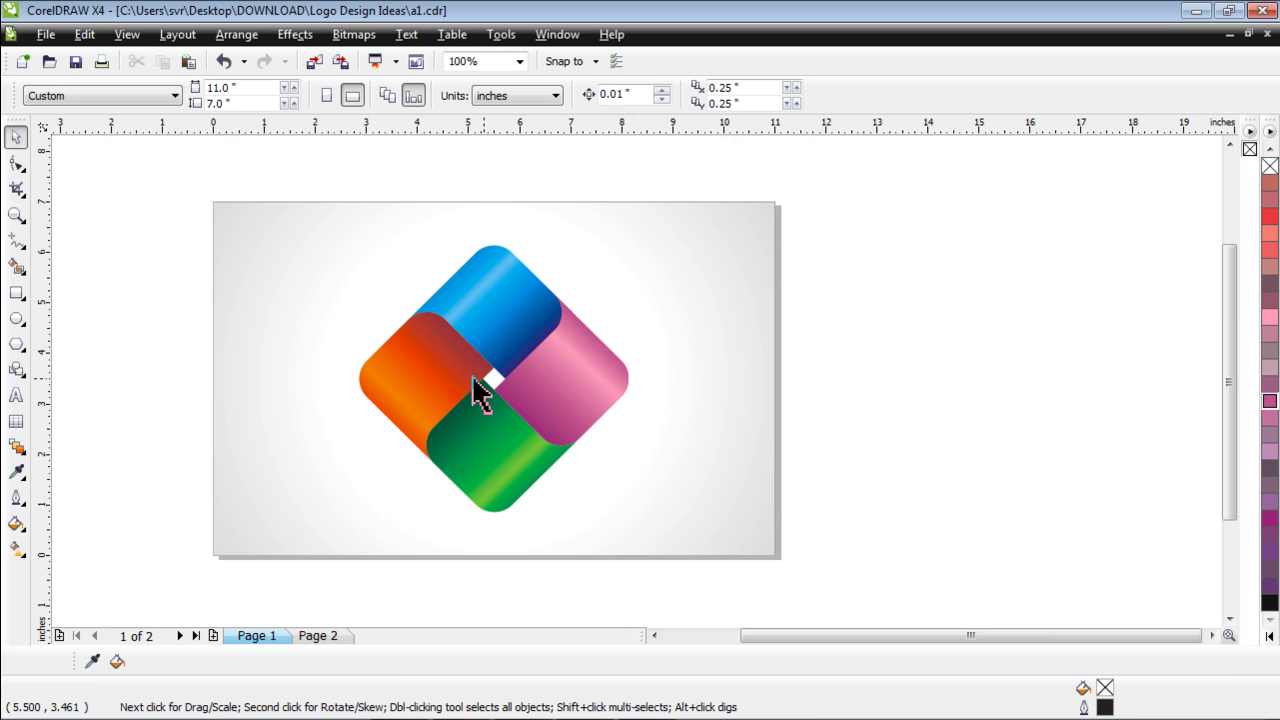
# Review the four-color logo as a whole and display the all-blue variant on Page 2
pyautogui.scroll(-2, 452, 390)
pyautogui.scroll(1, 643, 395)
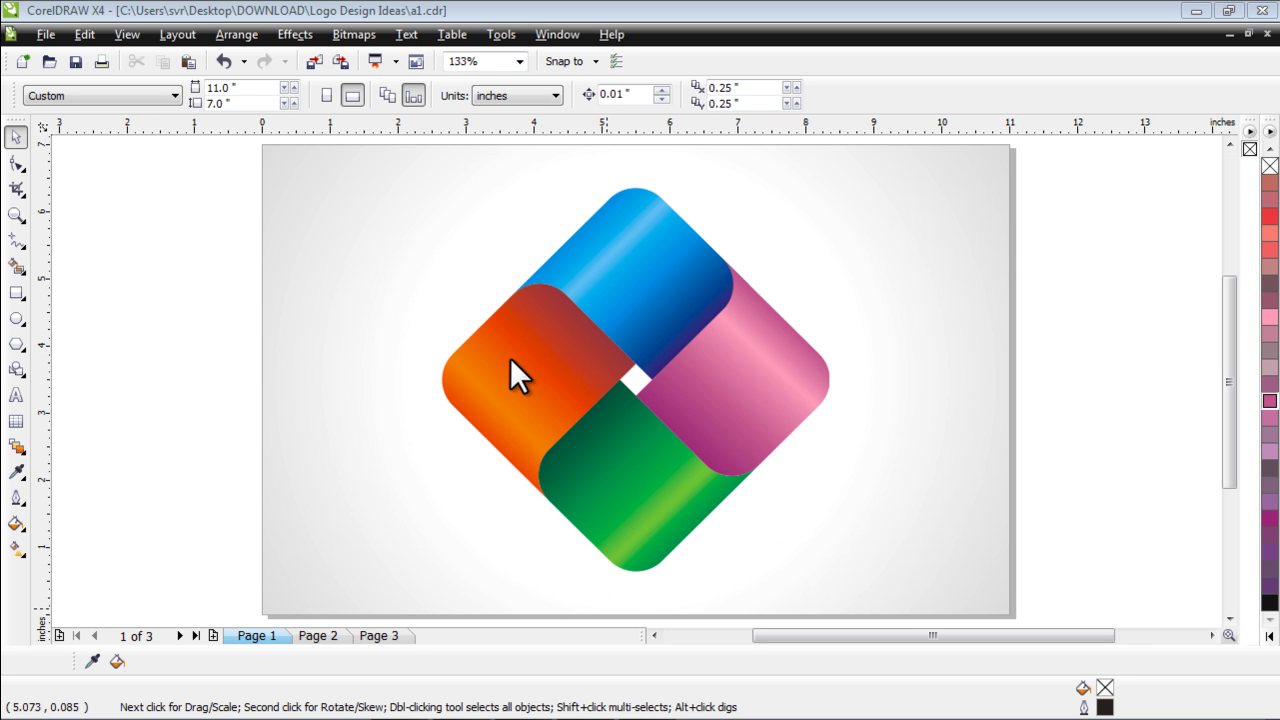
pyautogui.click(321, 635)
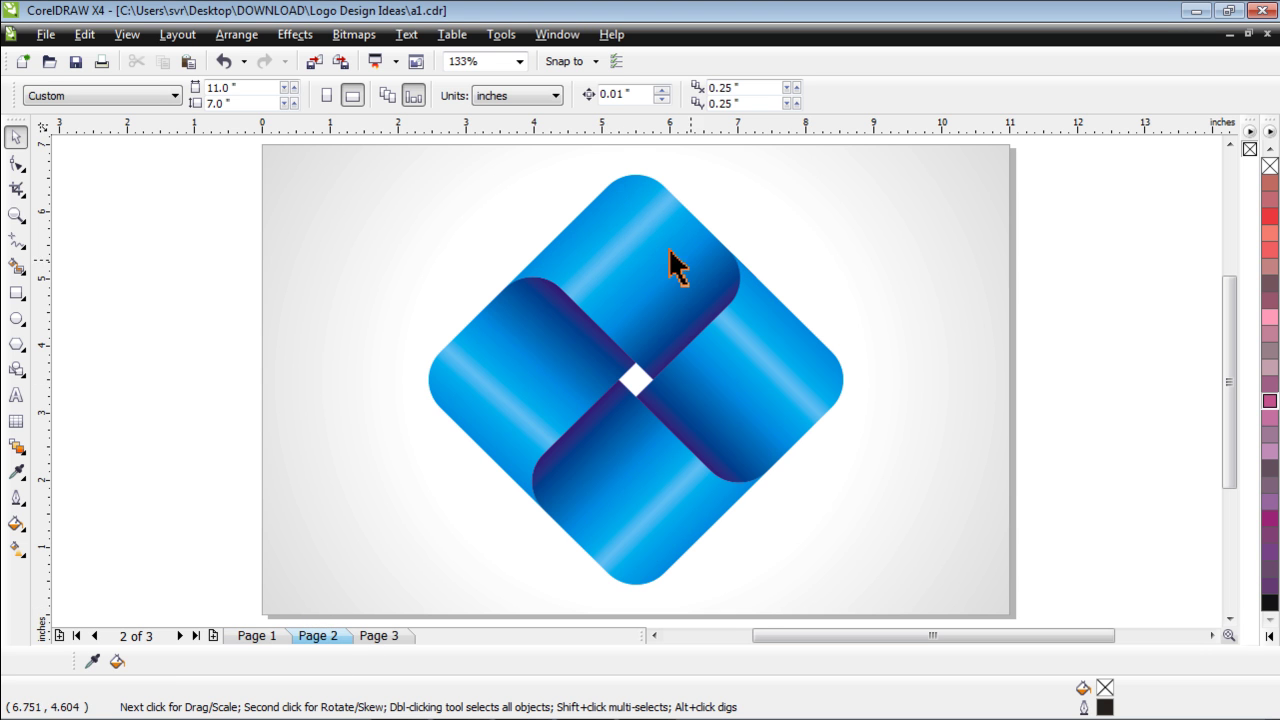
pyautogui.scroll(-2, 634, 400)
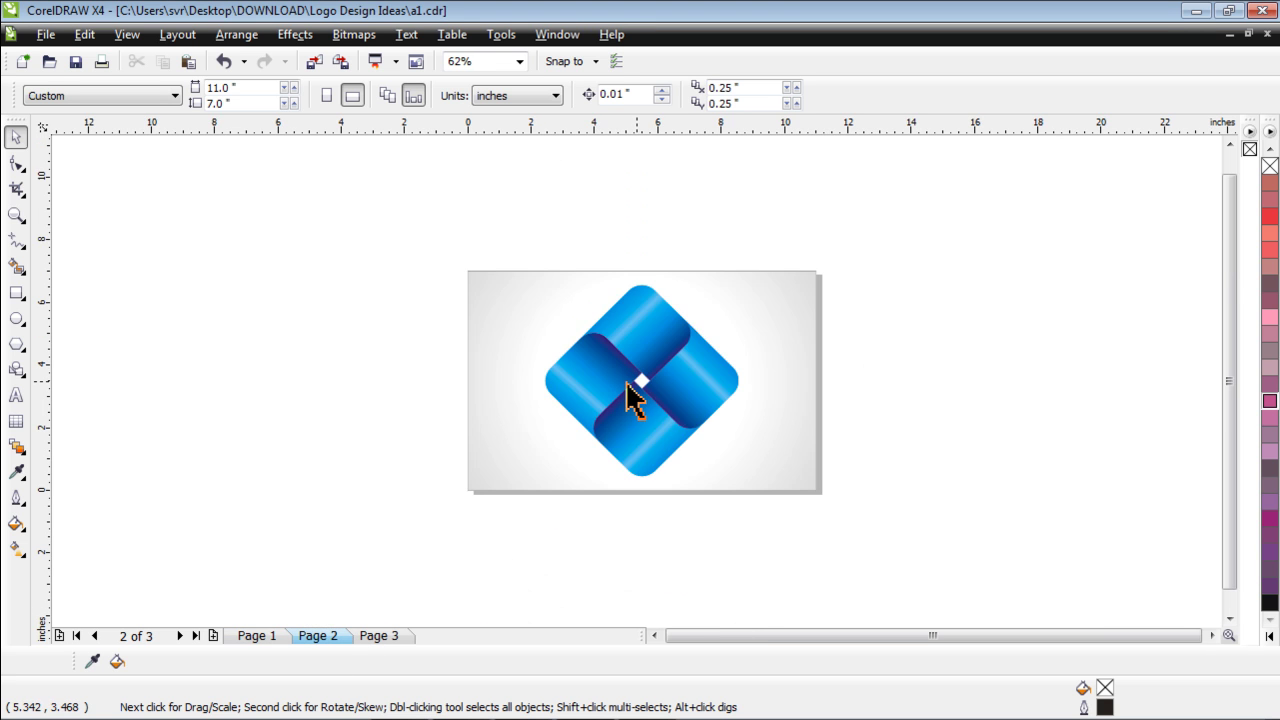